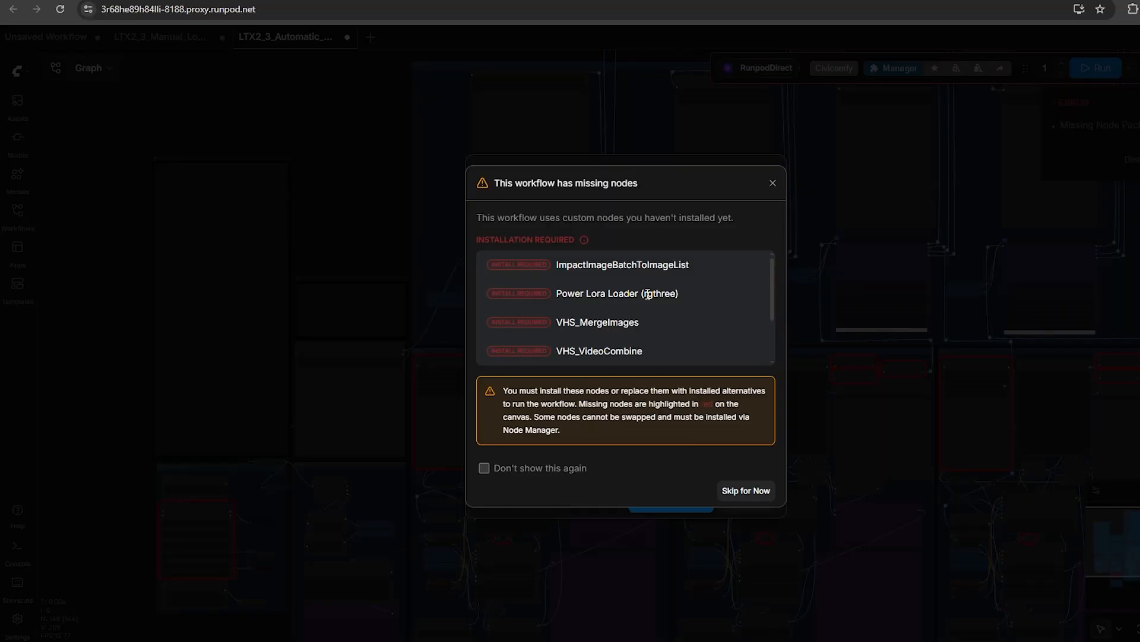
Step: Review the missing nodes list, dismiss that warning, and review the full list of missing models
{"action": "scroll", "coordinate": [752, 249], "scroll_direction": "down", "scroll_amount": 2}
{"action": "left_click", "coordinate": [773, 184]}
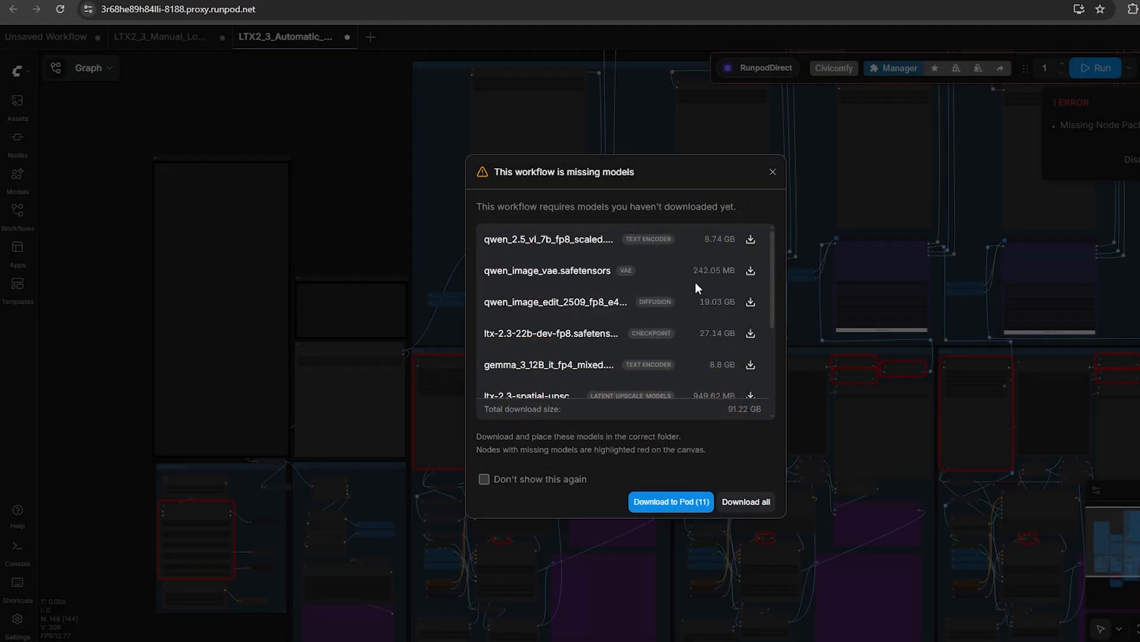
{"action": "scroll", "coordinate": [623, 284], "scroll_direction": "down", "scroll_amount": 3}
{"action": "scroll", "coordinate": [622, 285], "scroll_direction": "up", "scroll_amount": 3}
{"action": "scroll", "coordinate": [629, 333], "scroll_direction": "down", "scroll_amount": 3}
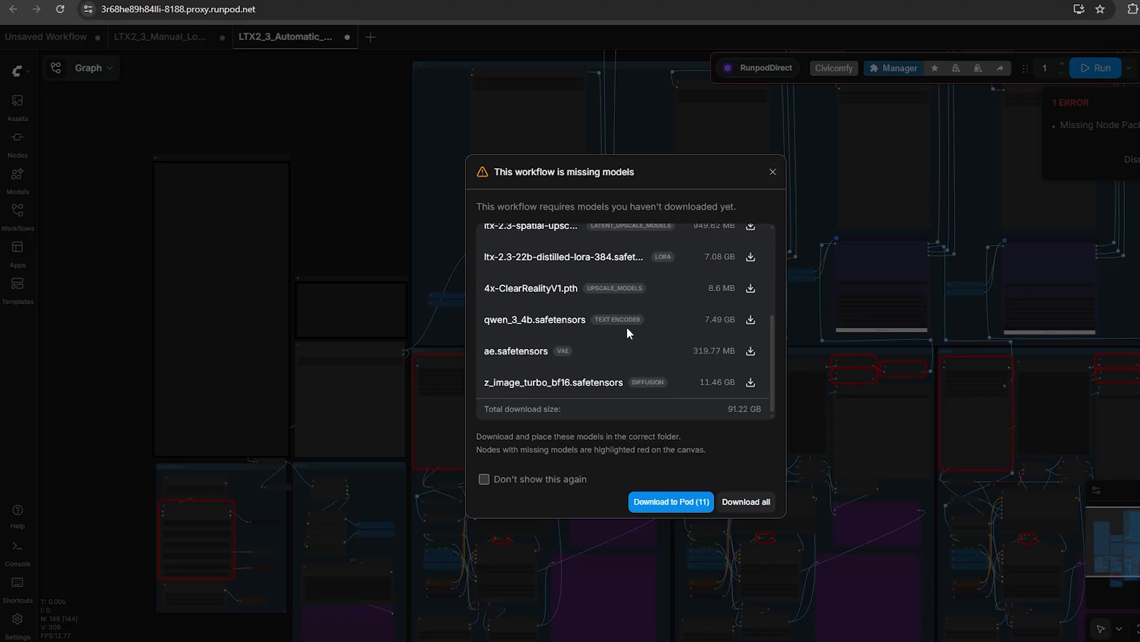
{"action": "scroll", "coordinate": [634, 321], "scroll_direction": "up", "scroll_amount": 2}
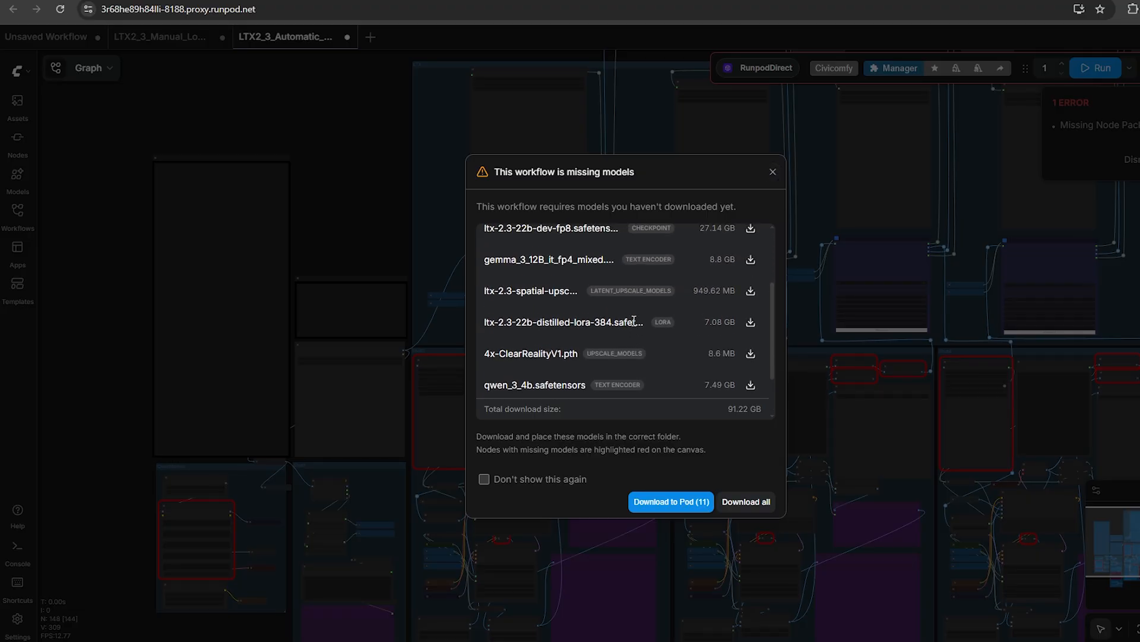
{"action": "scroll", "coordinate": [662, 354], "scroll_direction": "down", "scroll_amount": 2}
{"action": "scroll", "coordinate": [658, 350], "scroll_direction": "up", "scroll_amount": 5}
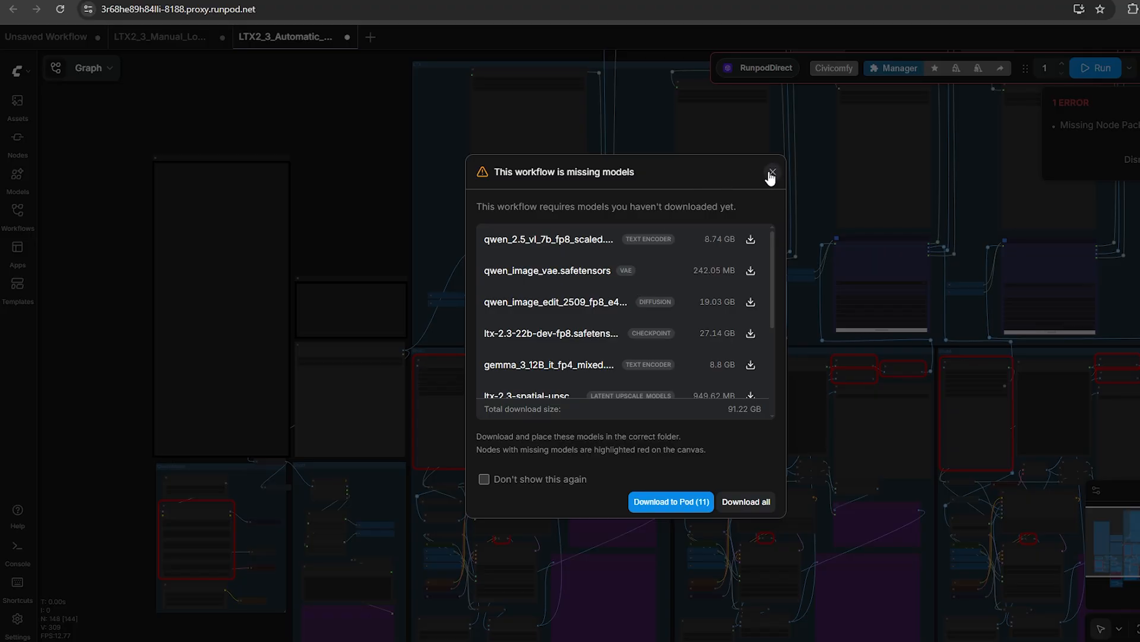
Step: In the Model Links note, highlight the LTX source link and the Qwen VL and Gemma 3 12B text encoder links
{"action": "left_click_drag", "start_coordinate": [598, 173], "coordinate": [453, 176]}
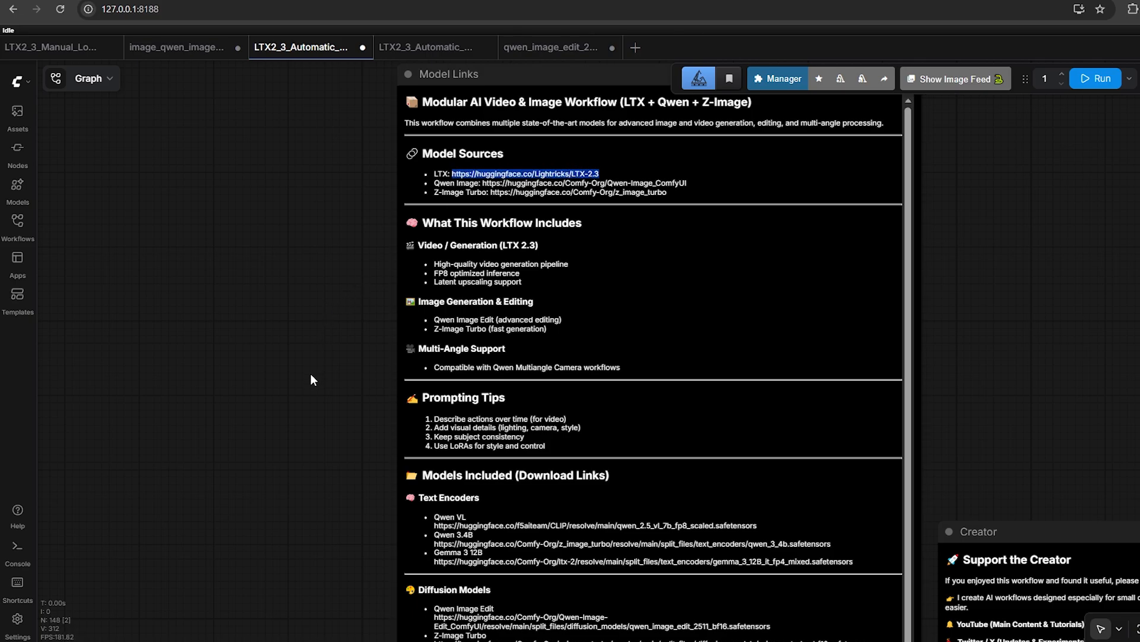
{"action": "left_click_drag", "start_coordinate": [311, 373], "coordinate": [288, 189]}
{"action": "left_click_drag", "start_coordinate": [765, 340], "coordinate": [408, 344]}
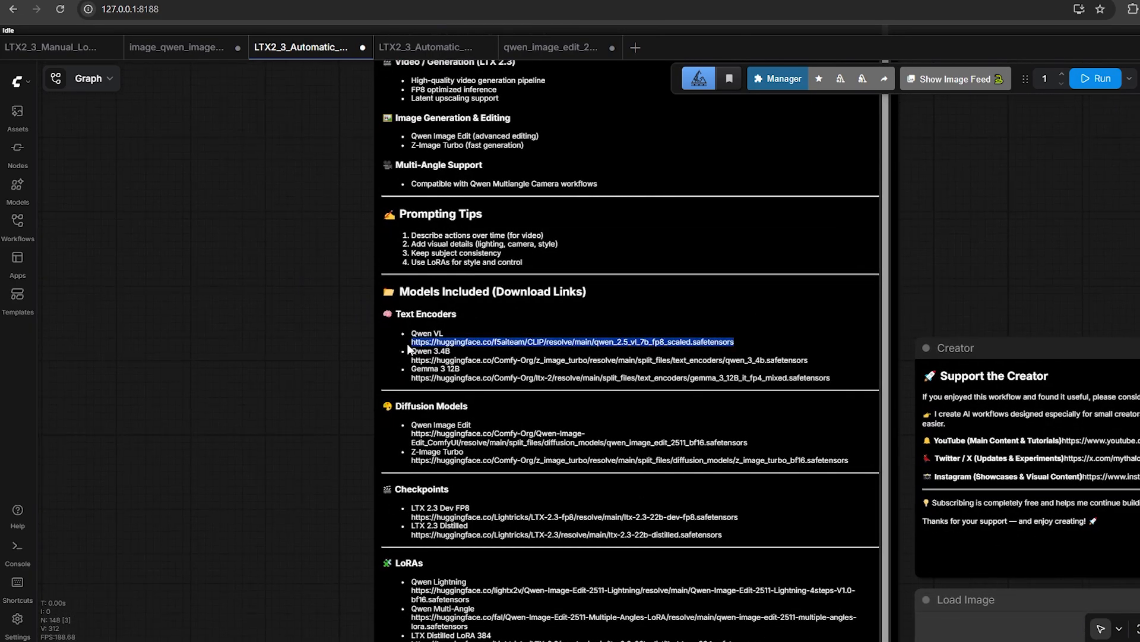
{"action": "left_click_drag", "start_coordinate": [838, 376], "coordinate": [409, 376]}
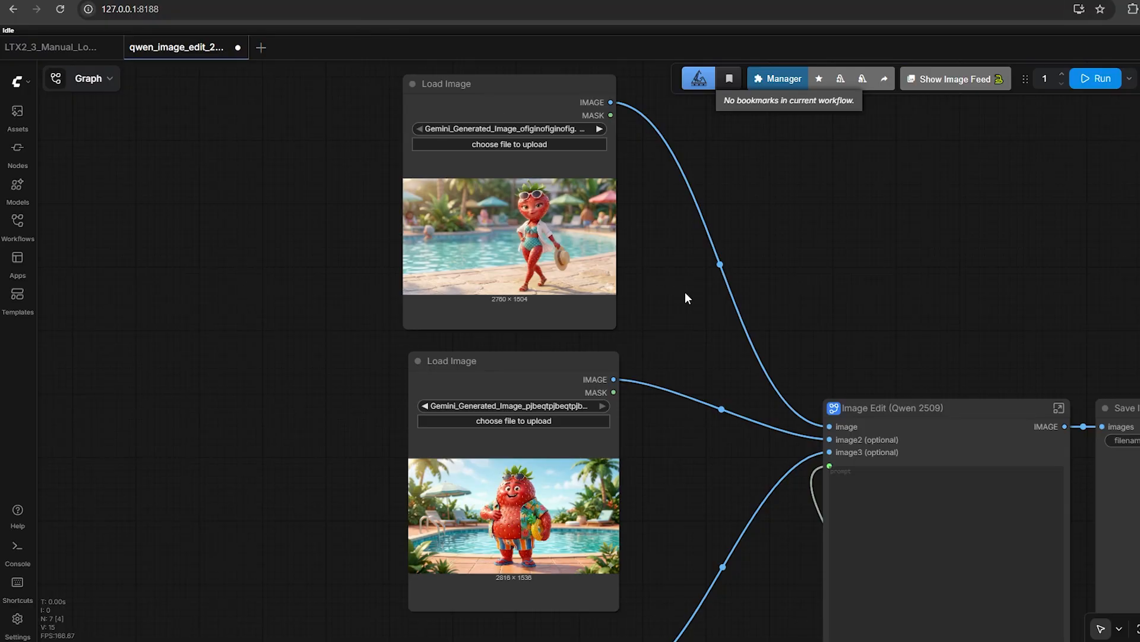
Step: Examine the two strawberry character images in the first and second Load Image nodes
{"action": "scroll", "coordinate": [504, 237], "scroll_direction": "up", "scroll_amount": 3}
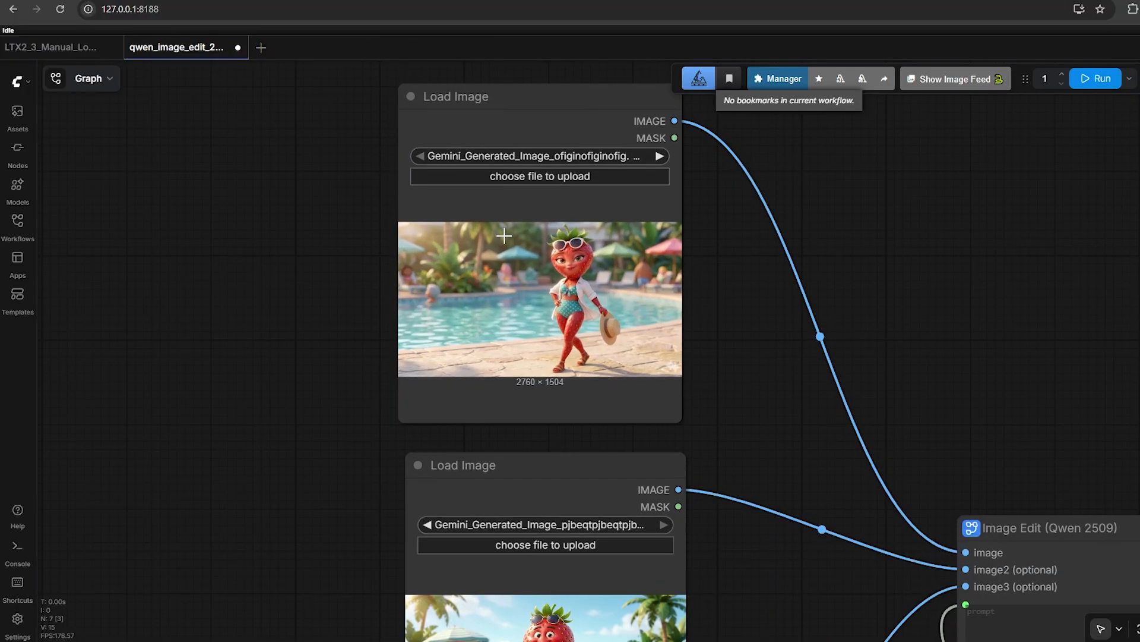
{"action": "scroll", "coordinate": [504, 236], "scroll_direction": "up", "scroll_amount": 3}
{"action": "scroll", "coordinate": [505, 235], "scroll_direction": "up", "scroll_amount": 1}
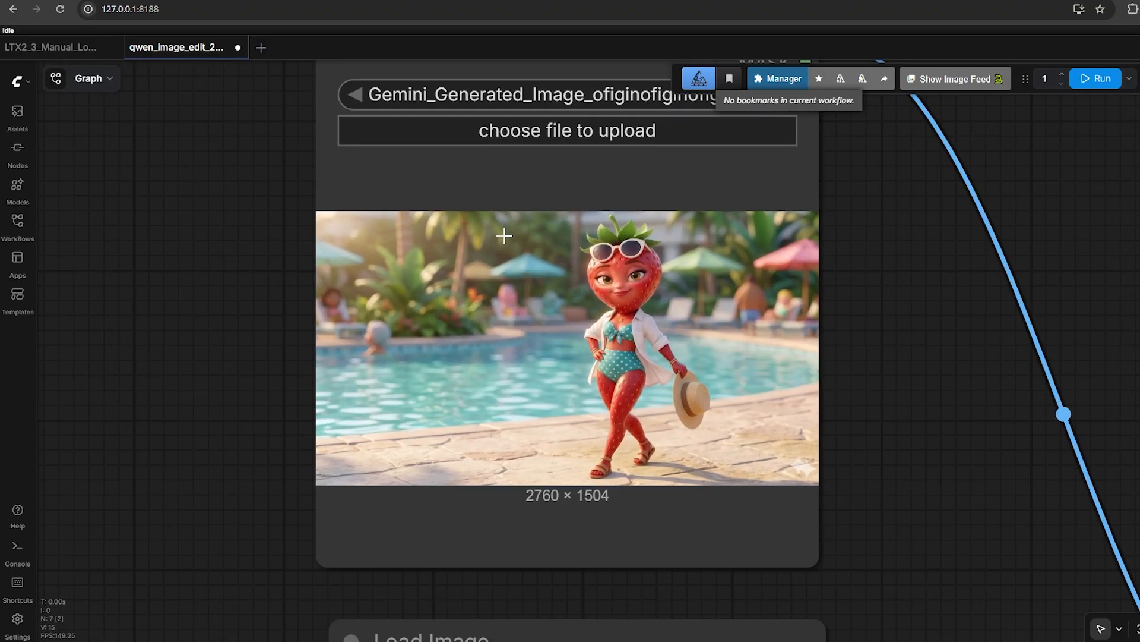
{"action": "scroll", "coordinate": [584, 275], "scroll_direction": "up", "scroll_amount": 3}
{"action": "scroll", "coordinate": [551, 230], "scroll_direction": "down", "scroll_amount": 1}
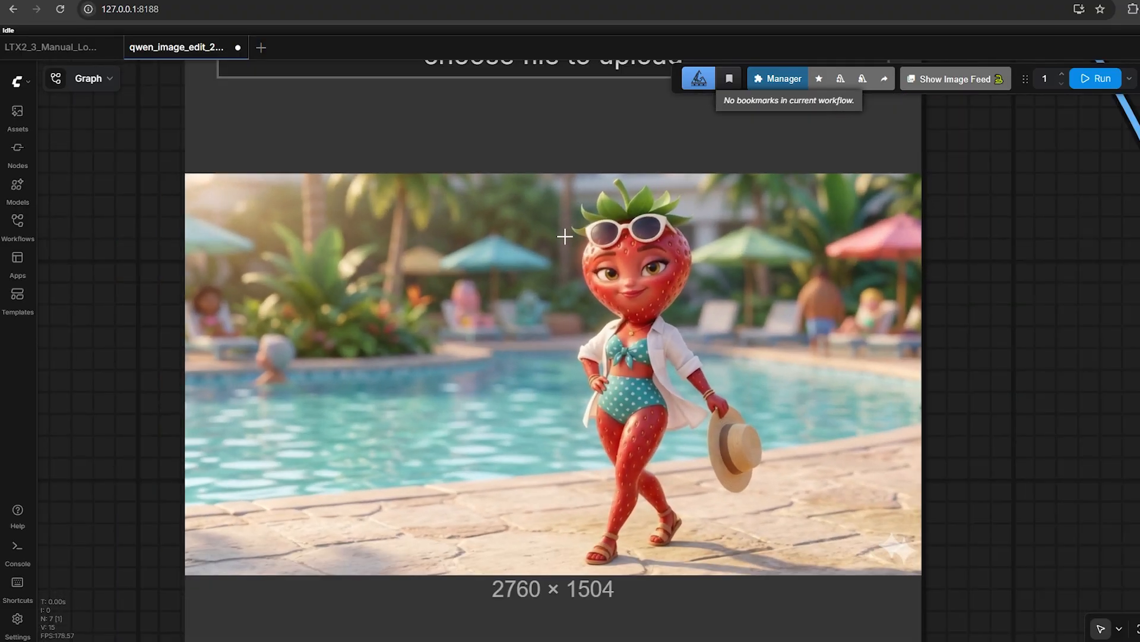
{"action": "scroll", "coordinate": [565, 236], "scroll_direction": "down", "scroll_amount": 12}
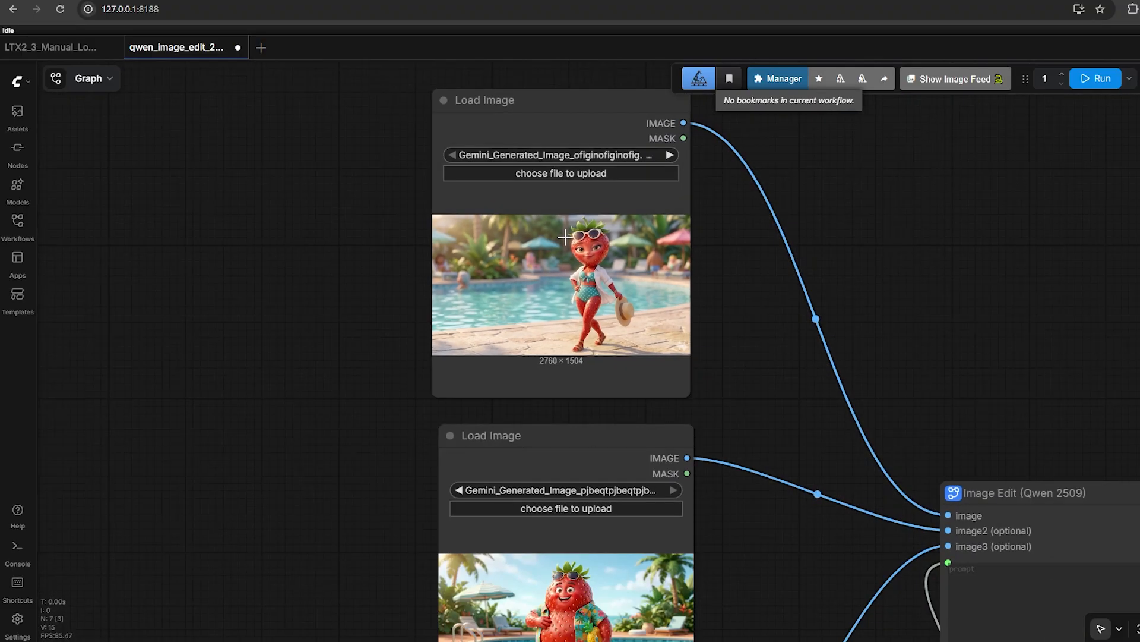
{"action": "left_click_drag", "start_coordinate": [540, 371], "coordinate": [588, 152]}
{"action": "scroll", "coordinate": [608, 357], "scroll_direction": "up", "scroll_amount": 14}
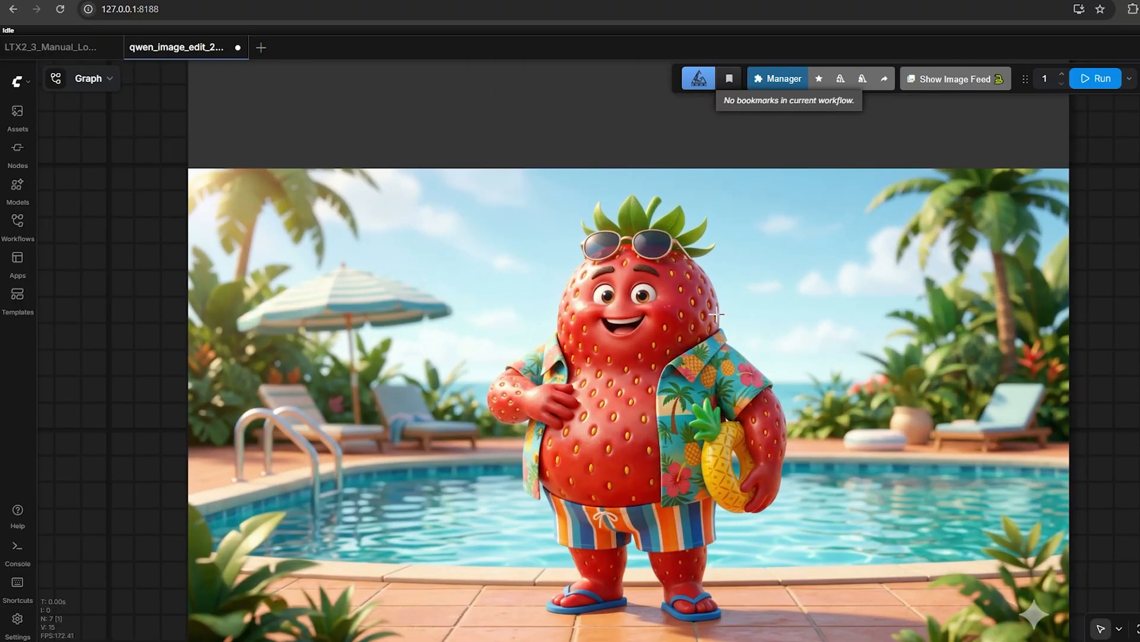
{"action": "scroll", "coordinate": [717, 315], "scroll_direction": "down", "scroll_amount": 13}
Step: Open the Image Edit (Qwen 2509) subgraph and move the fruitisland_qwenimage Load LoRA node slightly lower
{"action": "left_click_drag", "start_coordinate": [834, 343], "coordinate": [498, 183]}
{"action": "scroll", "coordinate": [559, 208], "scroll_direction": "down", "scroll_amount": 2}
{"action": "left_click_drag", "start_coordinate": [575, 215], "coordinate": [490, 318]}
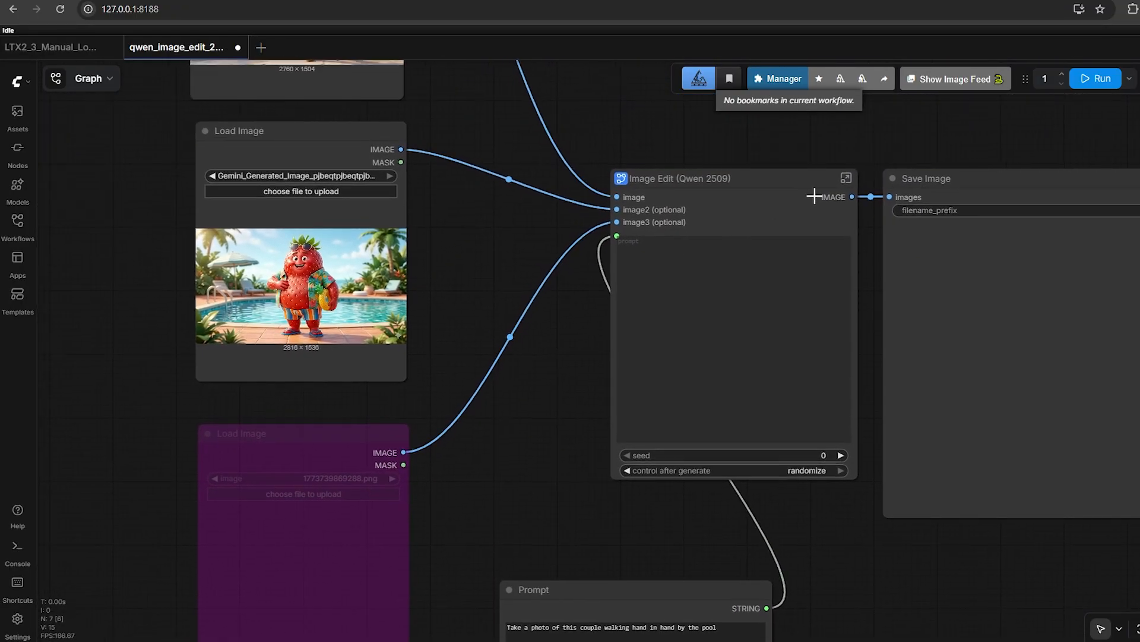
{"action": "left_click", "coordinate": [847, 180]}
{"action": "scroll", "coordinate": [499, 332], "scroll_direction": "up", "scroll_amount": 3}
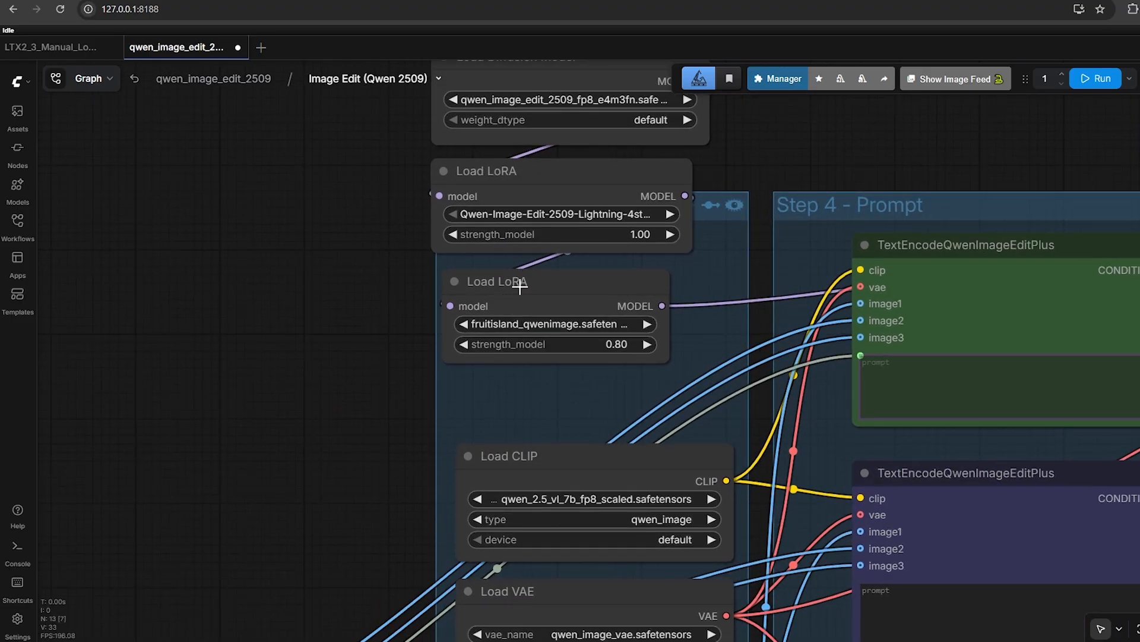
{"action": "left_click_drag", "start_coordinate": [519, 286], "coordinate": [512, 321]}
{"action": "scroll", "coordinate": [512, 320], "scroll_direction": "up", "scroll_amount": 5}
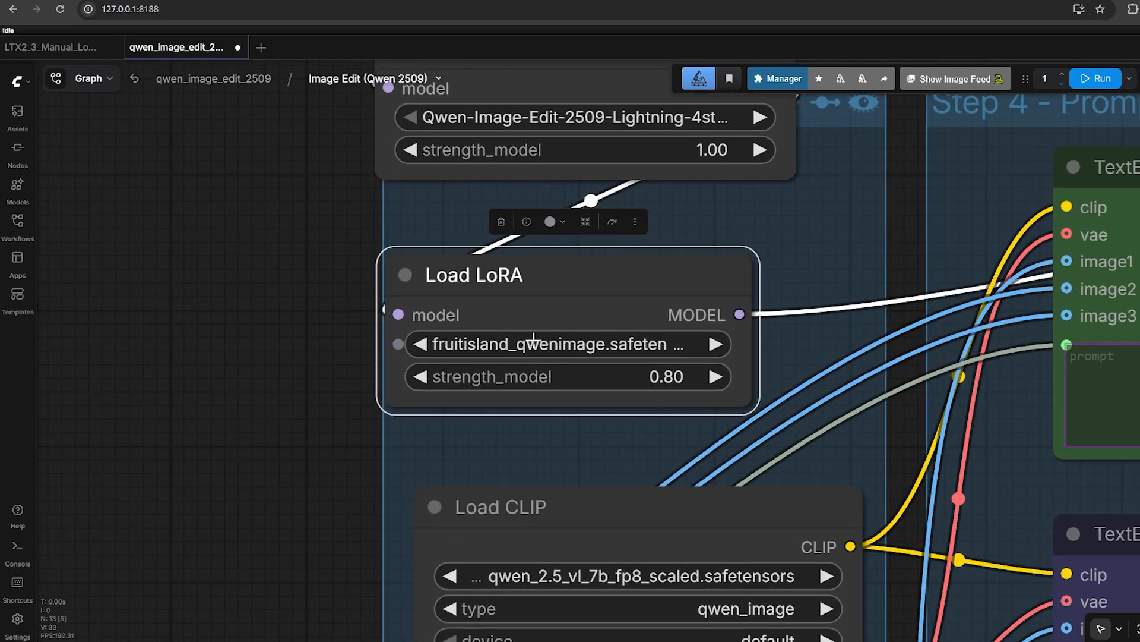
{"action": "scroll", "coordinate": [534, 340], "scroll_direction": "down", "scroll_amount": 5}
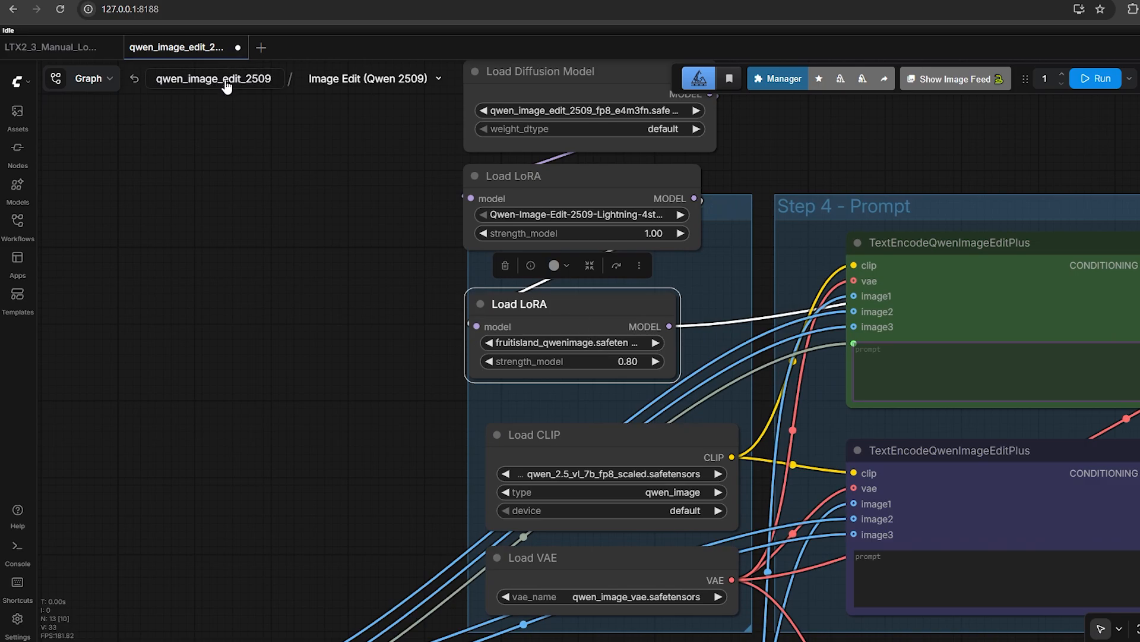
Step: Return to the main qwen_image_edit_2509 graph and check the Image Edit node's width and height values
{"action": "left_click", "coordinate": [226, 80]}
{"action": "scroll", "coordinate": [586, 264], "scroll_direction": "down", "scroll_amount": 3}
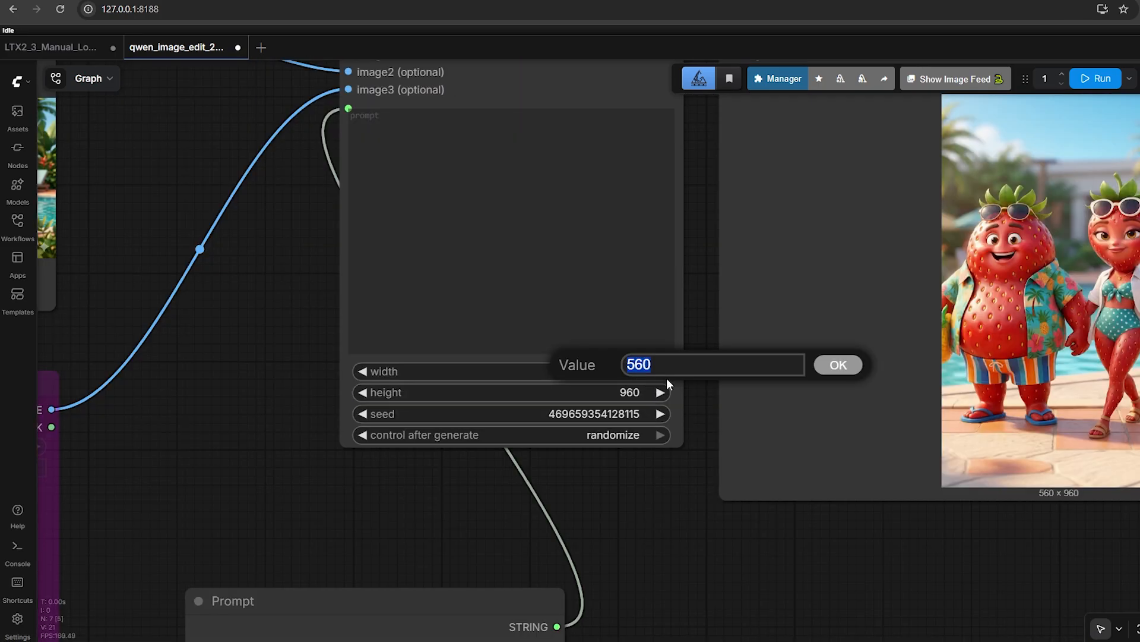
{"action": "left_click", "coordinate": [831, 373]}
{"action": "left_click", "coordinate": [625, 393]}
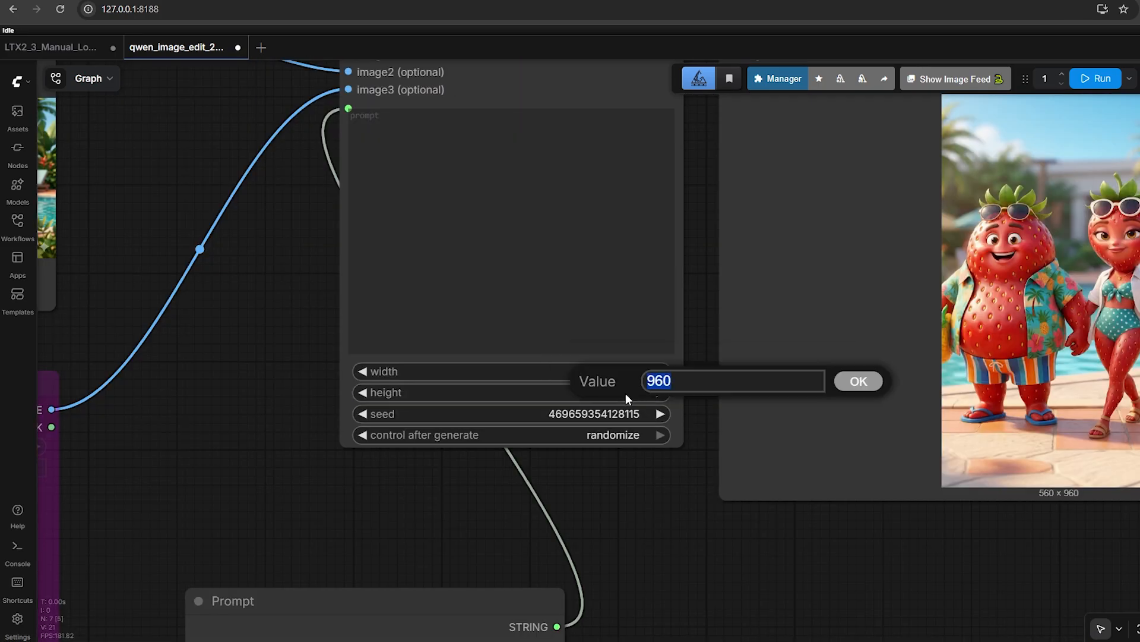
{"action": "left_click", "coordinate": [841, 382]}
Step: Examine the generated couple image in the Save Image node and the surrounding Image Edit graph
{"action": "scroll", "coordinate": [818, 372], "scroll_direction": "down", "scroll_amount": 3}
{"action": "scroll", "coordinate": [639, 387], "scroll_direction": "up", "scroll_amount": 6}
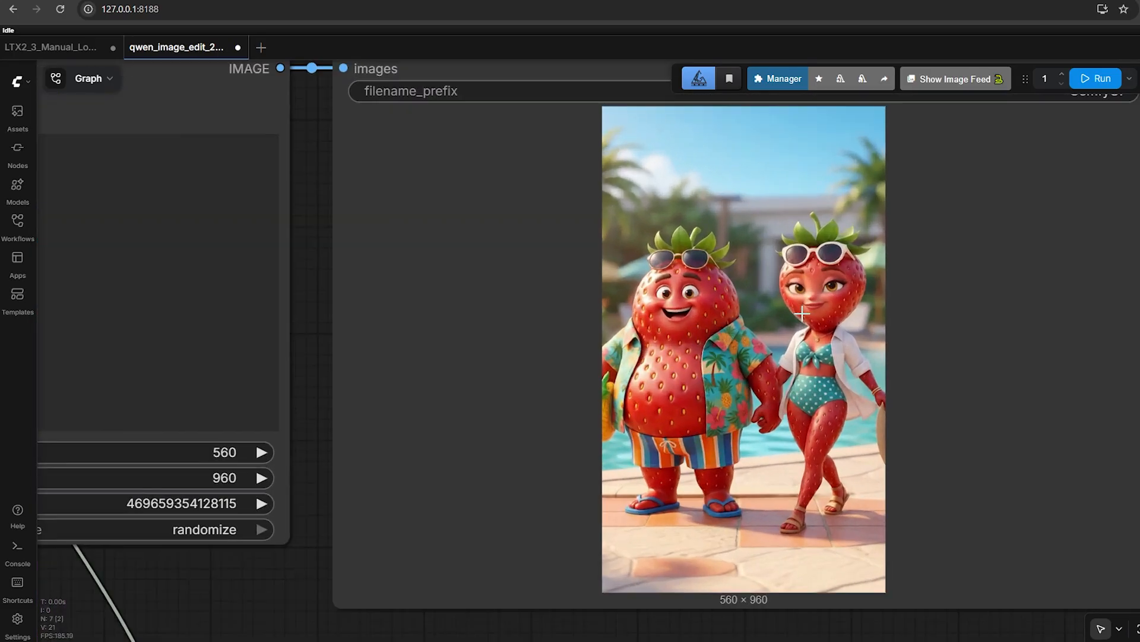
{"action": "scroll", "coordinate": [802, 313], "scroll_direction": "up", "scroll_amount": 5}
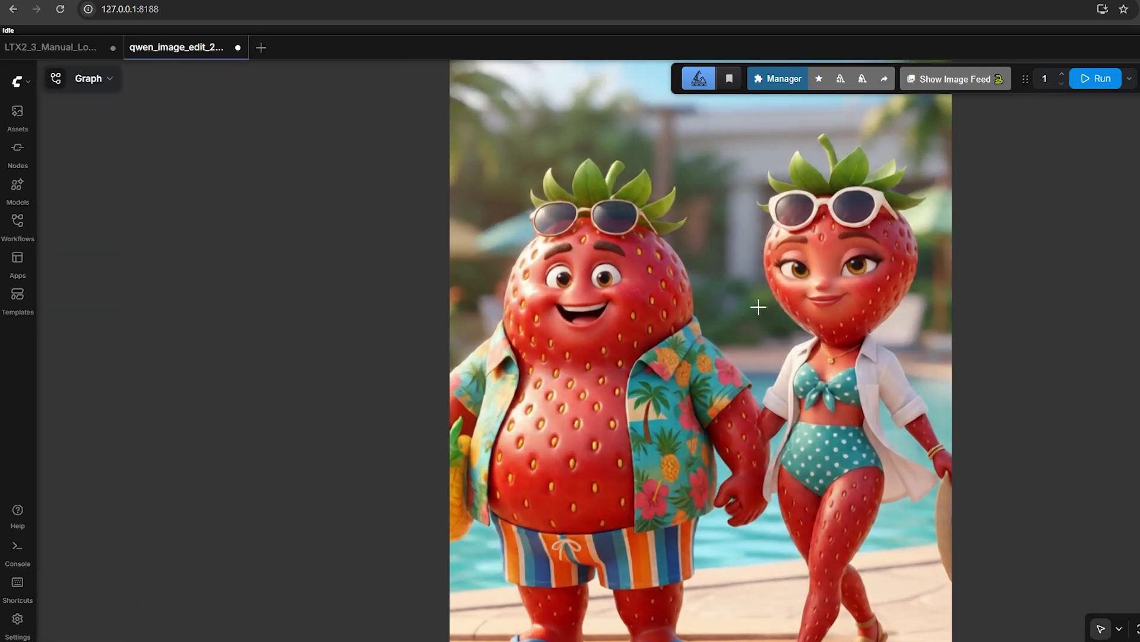
{"action": "scroll", "coordinate": [758, 307], "scroll_direction": "down", "scroll_amount": 3}
{"action": "scroll", "coordinate": [758, 306], "scroll_direction": "down", "scroll_amount": 10}
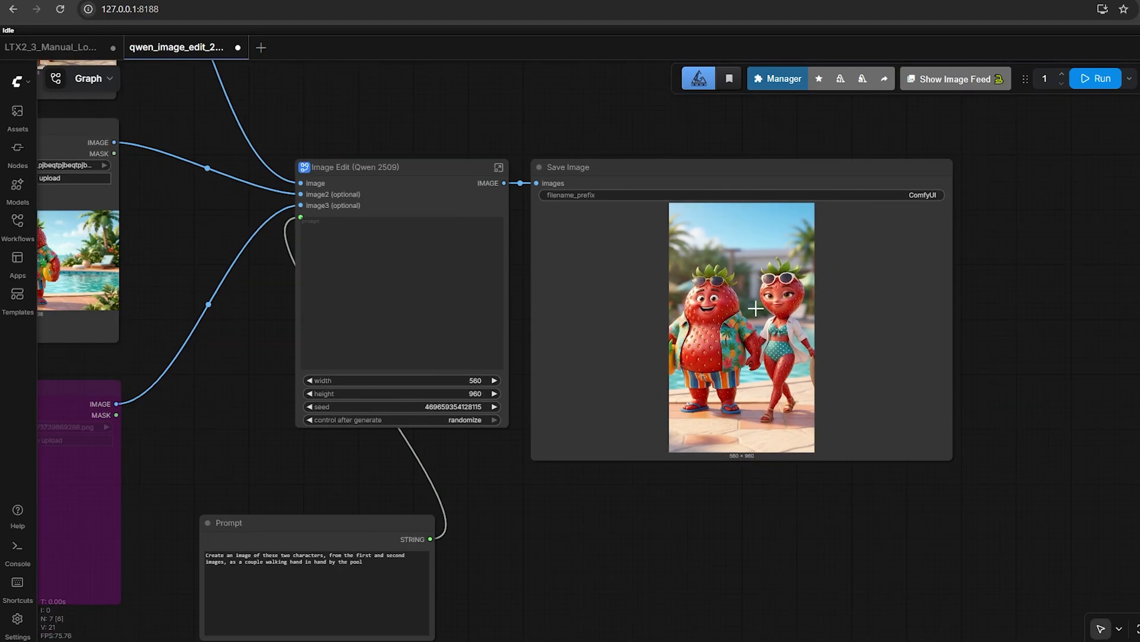
{"action": "left_click_drag", "start_coordinate": [555, 354], "coordinate": [745, 250]}
{"action": "scroll", "coordinate": [742, 254], "scroll_direction": "up", "scroll_amount": 3}
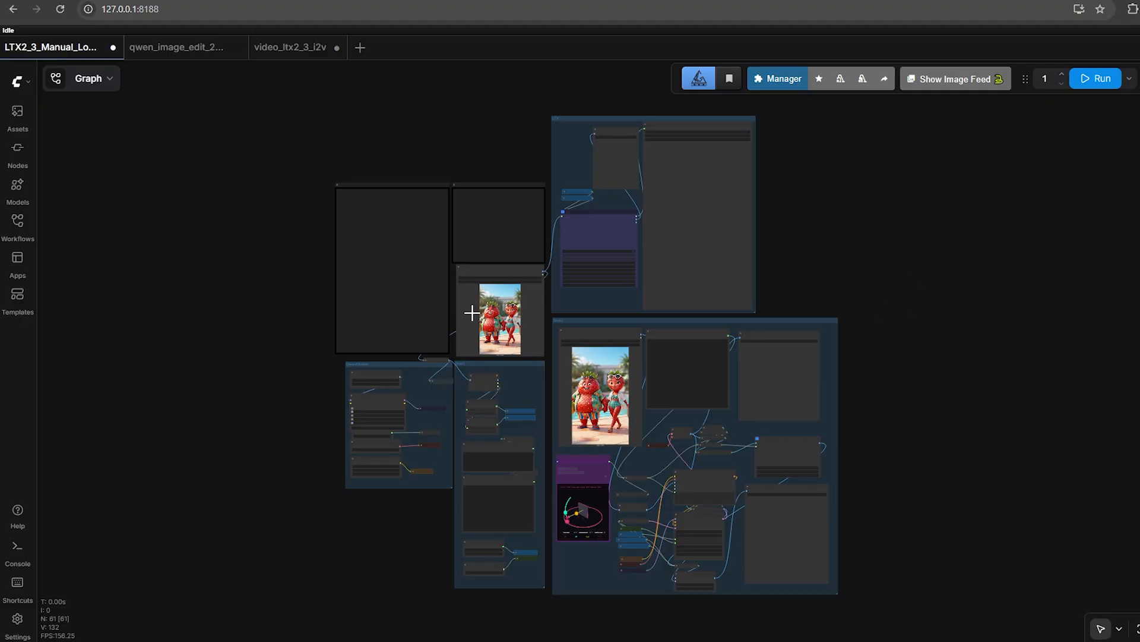
Step: Examine the starting Load Image node and the LTX group in the LTX2_3_Manual_LowVram workflow
{"action": "scroll", "coordinate": [472, 313], "scroll_direction": "up", "scroll_amount": 6}
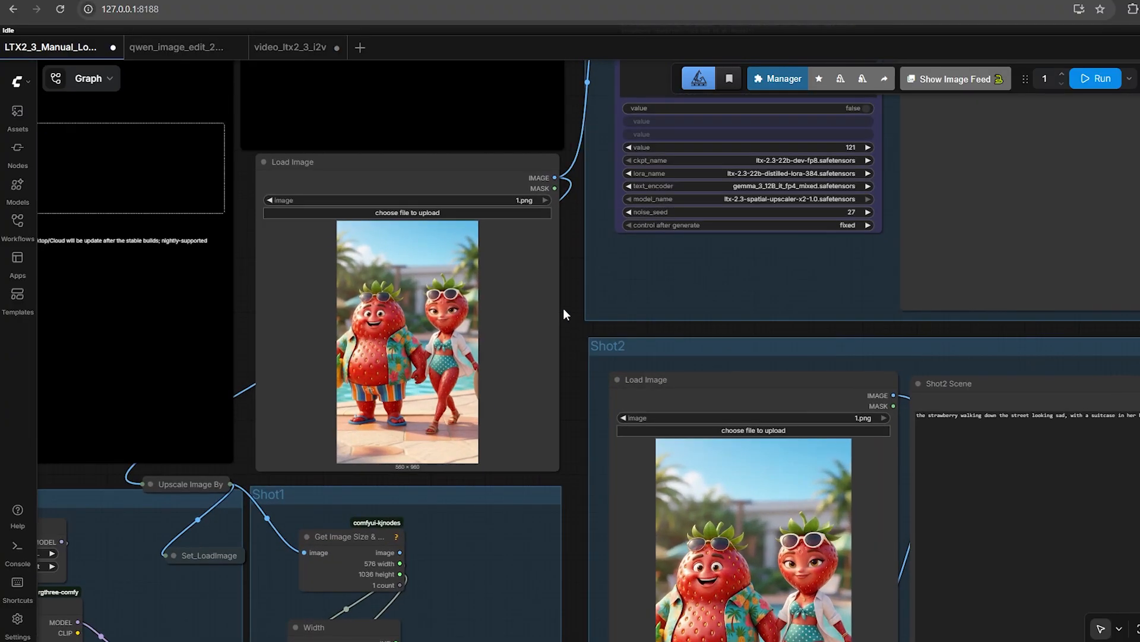
{"action": "left_click_drag", "start_coordinate": [565, 310], "coordinate": [717, 327]}
{"action": "scroll", "coordinate": [595, 358], "scroll_direction": "up", "scroll_amount": 6}
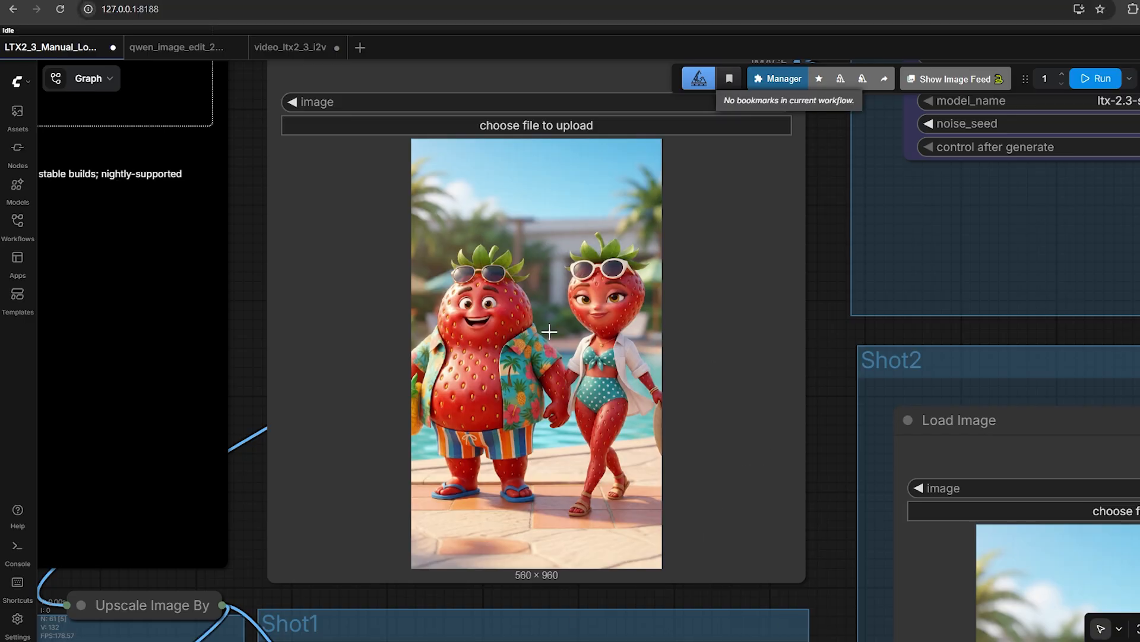
{"action": "scroll", "coordinate": [582, 332], "scroll_direction": "down", "scroll_amount": 4}
{"action": "left_click_drag", "start_coordinate": [896, 275], "coordinate": [539, 562]}
{"action": "left_click_drag", "start_coordinate": [856, 318], "coordinate": [581, 471]}
{"action": "scroll", "coordinate": [585, 461], "scroll_direction": "down", "scroll_amount": 4}
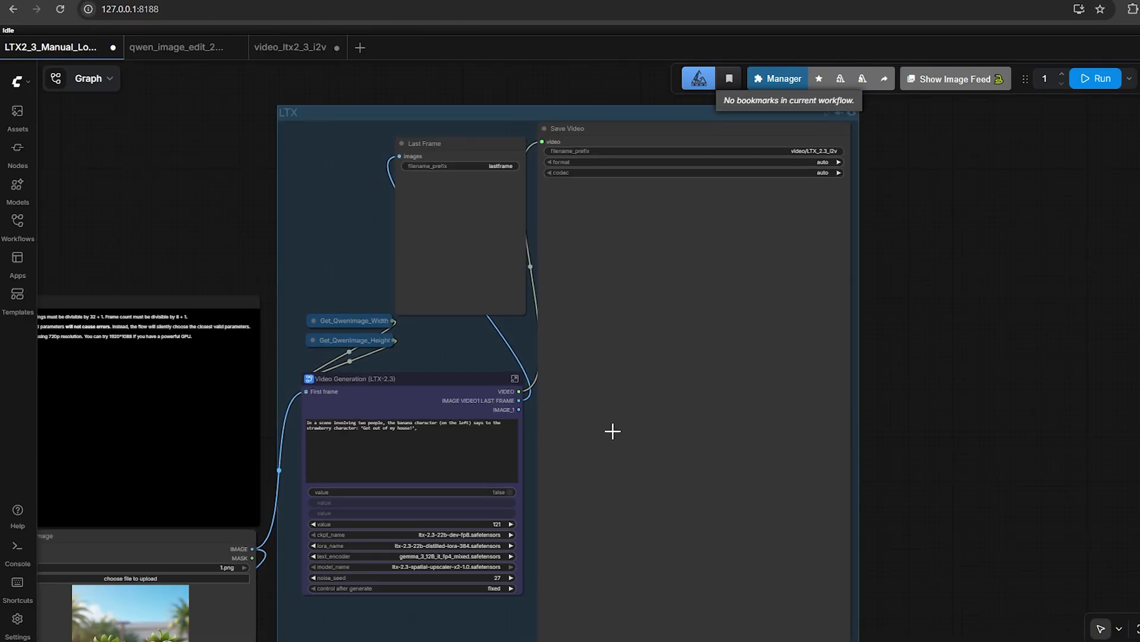
{"action": "scroll", "coordinate": [613, 431], "scroll_direction": "down", "scroll_amount": 1}
{"action": "left_click_drag", "start_coordinate": [625, 397], "coordinate": [706, 363]}
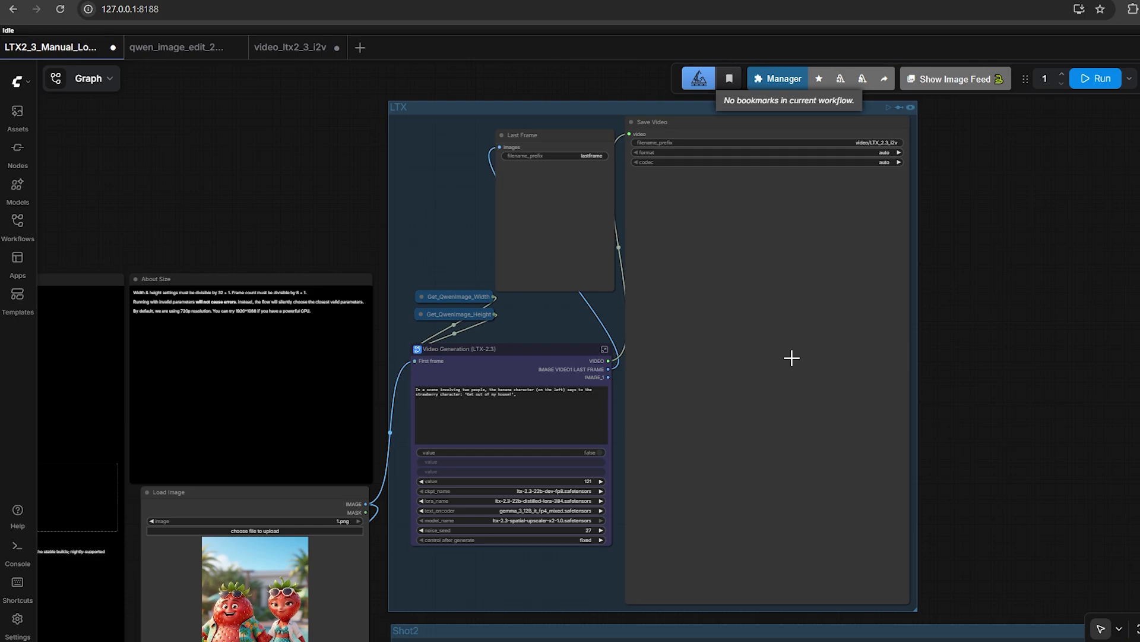
Step: Select the entire prompt text in the Video Generation (LTX-2.3) node
{"action": "scroll", "coordinate": [460, 417], "scroll_direction": "up", "scroll_amount": 8}
{"action": "left_click", "coordinate": [618, 364]}
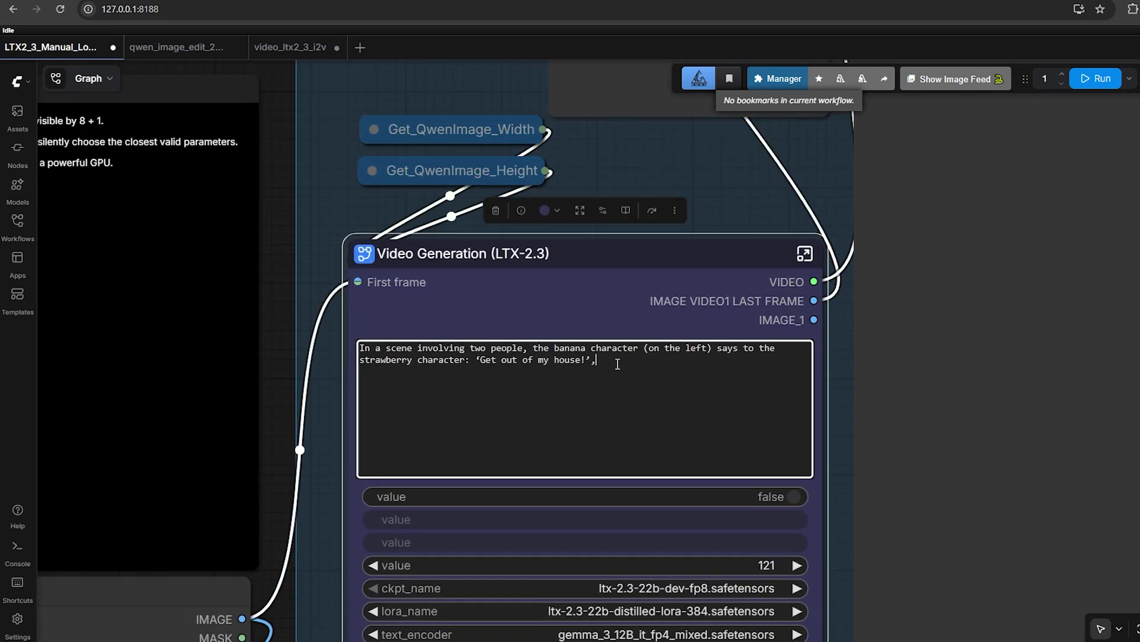
{"action": "key", "text": "ctrl+a"}
{"action": "scroll", "coordinate": [618, 365], "scroll_direction": "down", "scroll_amount": 10}
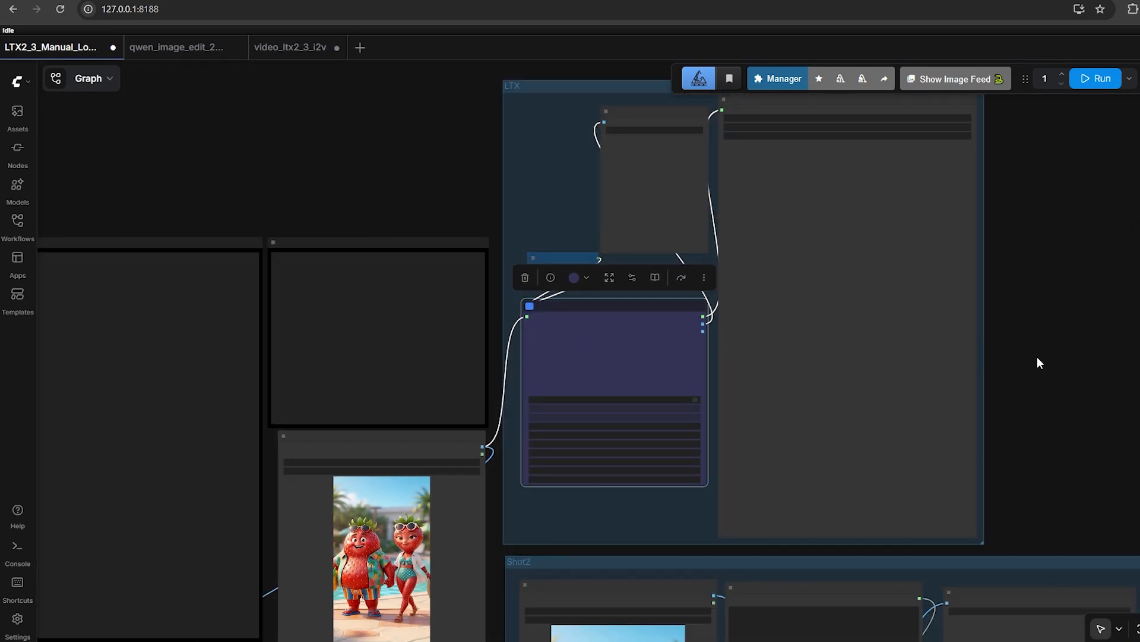
Step: Open the Video Generation node's length value for editing and accept it without a change
{"action": "scroll", "coordinate": [653, 409], "scroll_direction": "up", "scroll_amount": 5}
{"action": "scroll", "coordinate": [646, 454], "scroll_direction": "up", "scroll_amount": 2}
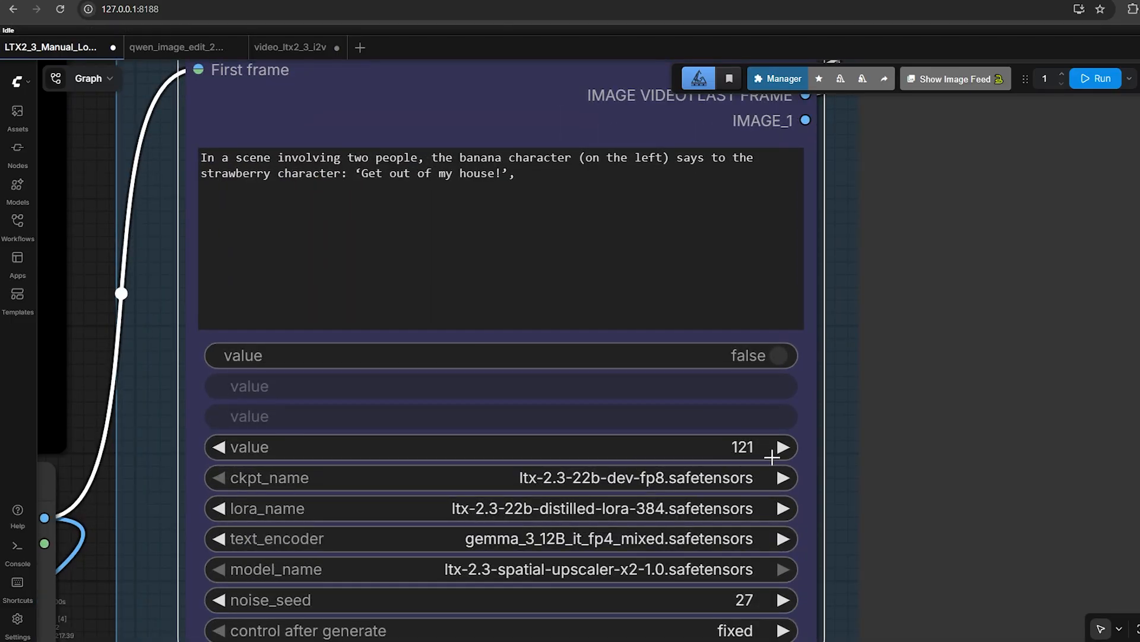
{"action": "left_click", "coordinate": [751, 447]}
{"action": "left_click", "coordinate": [780, 435]}
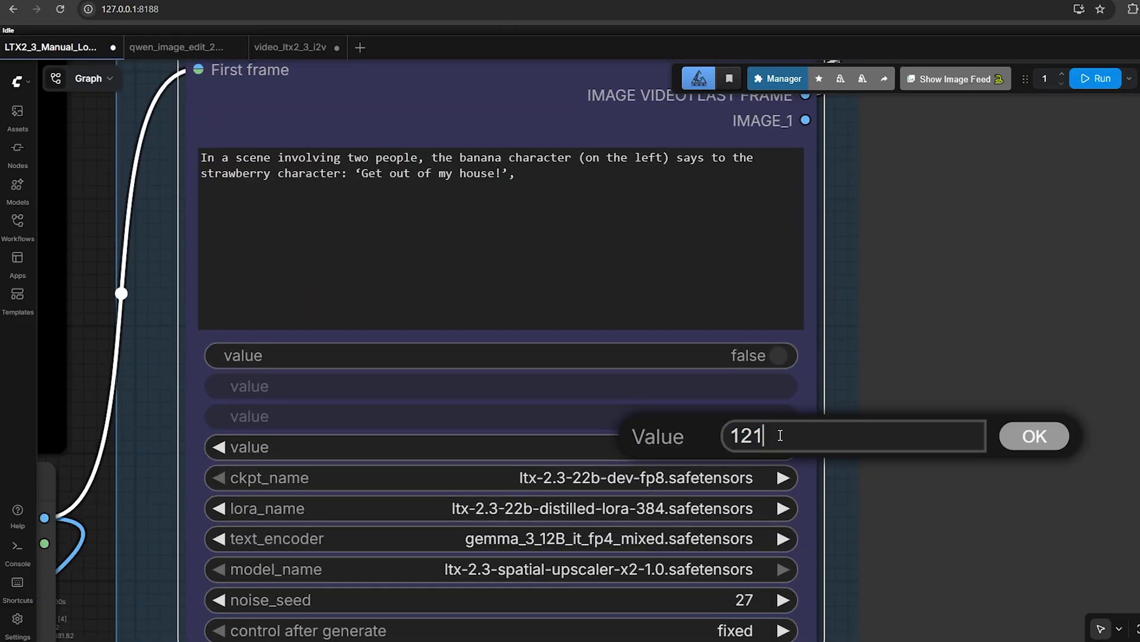
{"action": "left_click", "coordinate": [1016, 439]}
Step: Open the Video Generation (LTX-2.3) subgraph and select the Frame Rate node in the Video Settings group
{"action": "left_click_drag", "start_coordinate": [816, 451], "coordinate": [832, 537]}
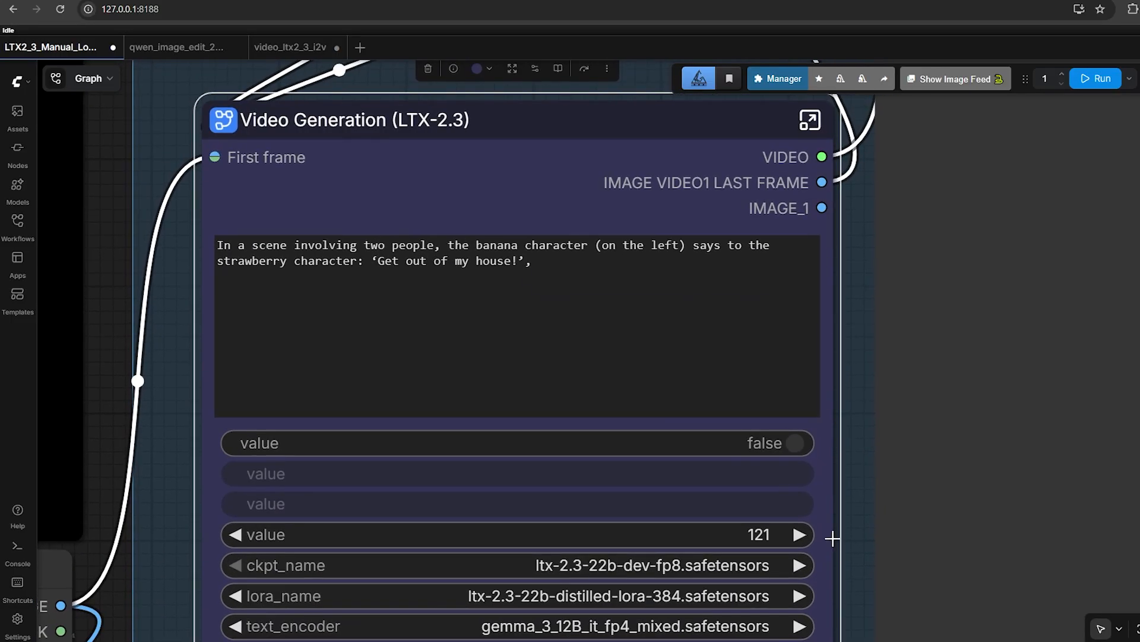
{"action": "scroll", "coordinate": [832, 537], "scroll_direction": "down", "scroll_amount": 3}
{"action": "left_click", "coordinate": [815, 224]}
{"action": "scroll", "coordinate": [675, 305], "scroll_direction": "up", "scroll_amount": 5}
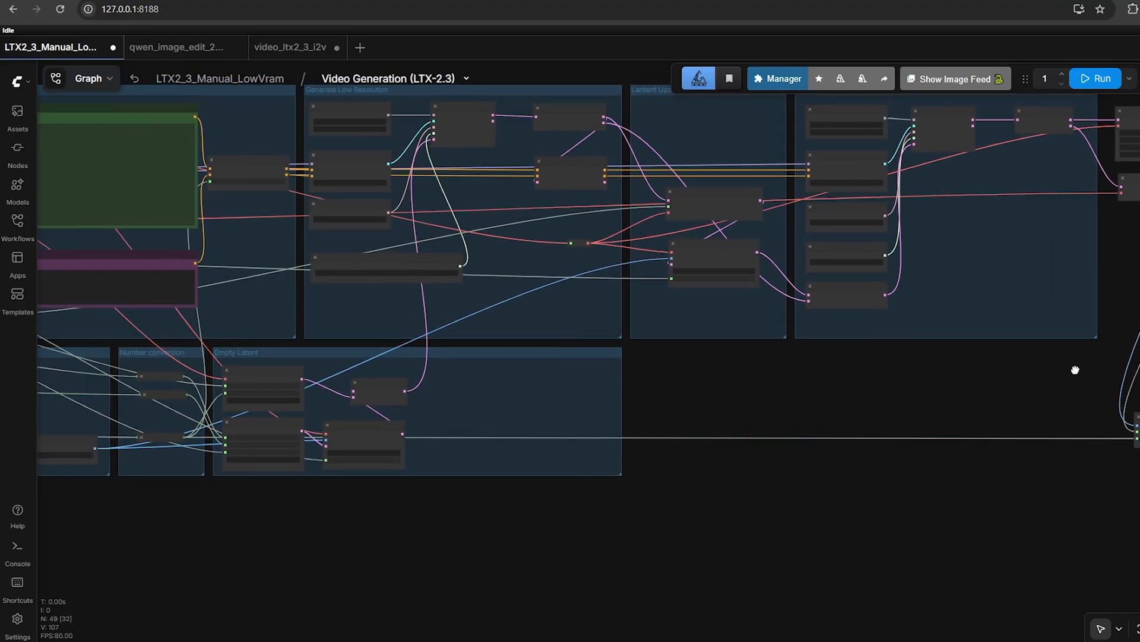
{"action": "left_click_drag", "start_coordinate": [723, 350], "coordinate": [1139, 385]}
{"action": "scroll", "coordinate": [404, 285], "scroll_direction": "up", "scroll_amount": 3}
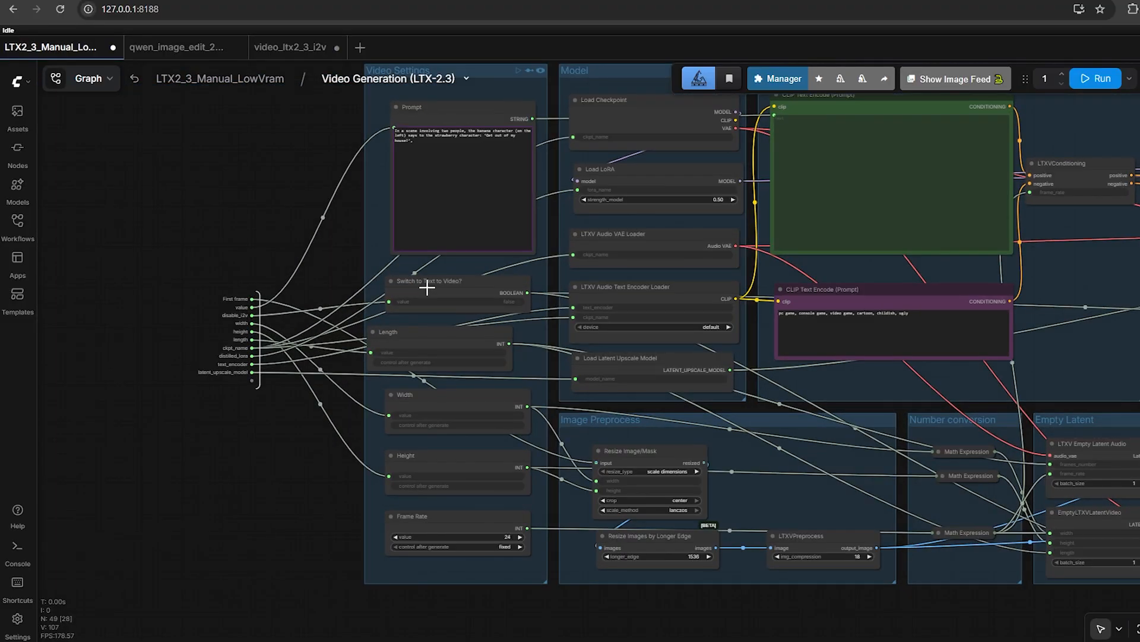
{"action": "scroll", "coordinate": [402, 564], "scroll_direction": "up", "scroll_amount": 10}
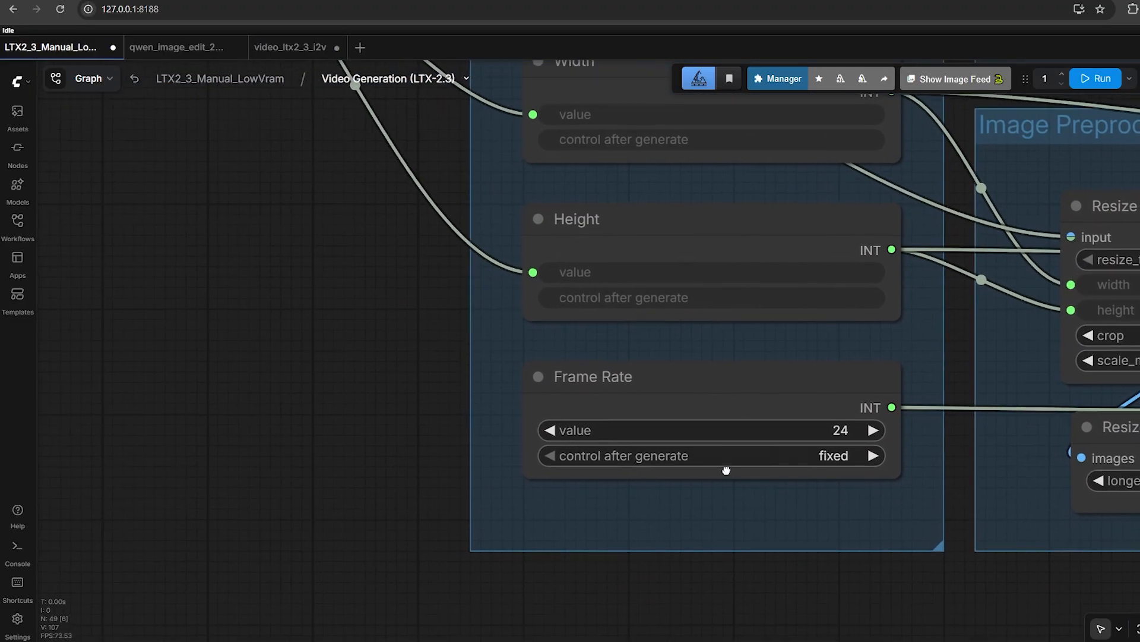
{"action": "left_click", "coordinate": [775, 377]}
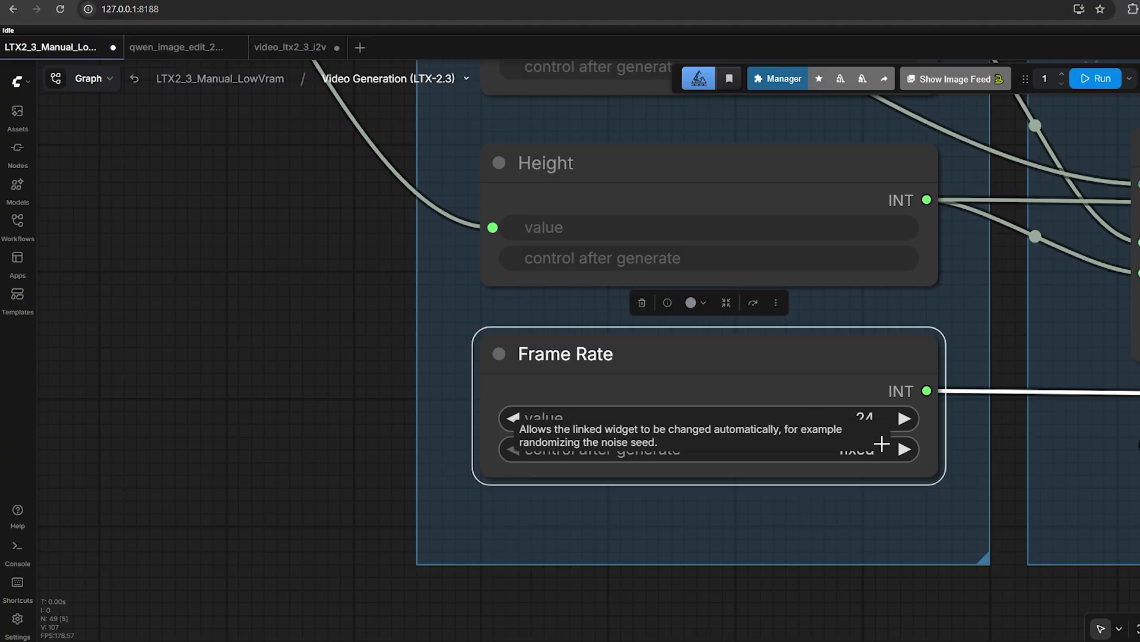
Step: Leave the Video Generation (LTX-2.3) subgraph and return to that node in the main LTX2_3_Manual_LowVram graph
{"action": "scroll", "coordinate": [752, 447], "scroll_direction": "down", "scroll_amount": 3}
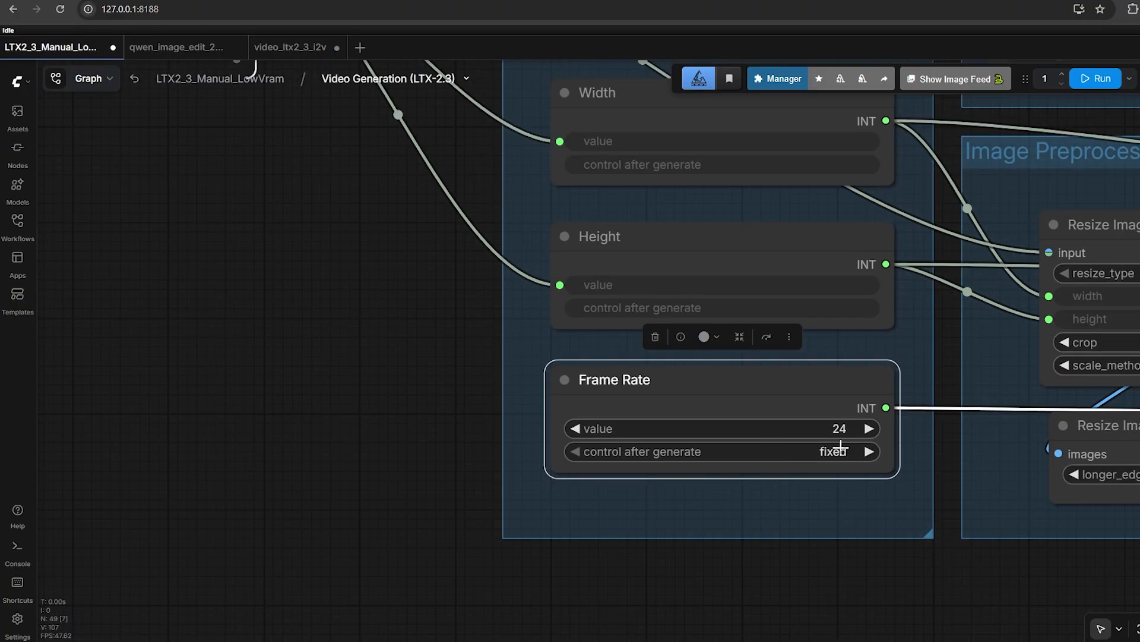
{"action": "scroll", "coordinate": [835, 452], "scroll_direction": "up", "scroll_amount": 1}
{"action": "left_click", "coordinate": [257, 89]}
{"action": "scroll", "coordinate": [676, 364], "scroll_direction": "down", "scroll_amount": 8}
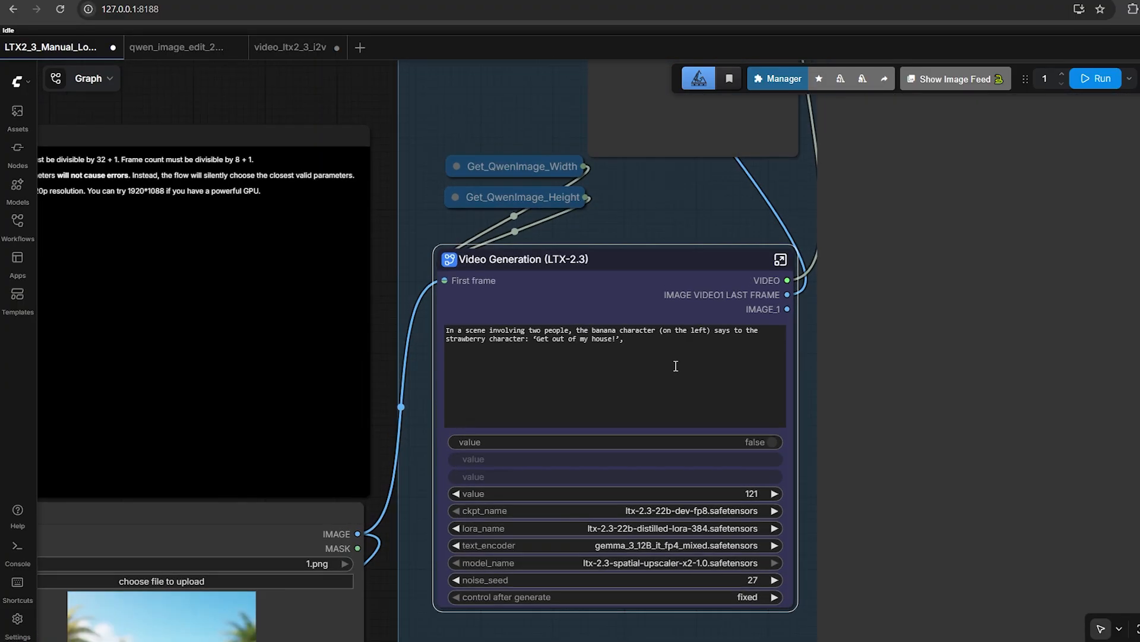
{"action": "scroll", "coordinate": [779, 314], "scroll_direction": "up", "scroll_amount": 4}
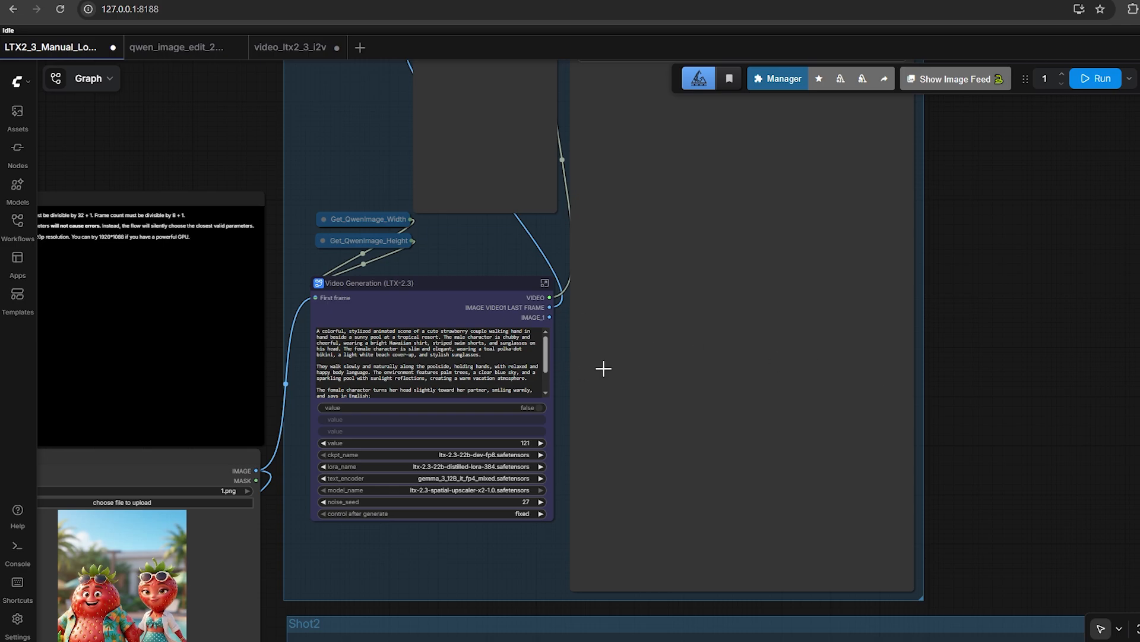
Step: Bypass all nodes in the Shot2 group below the LTX group
{"action": "left_click_drag", "start_coordinate": [758, 362], "coordinate": [888, 328]}
{"action": "left_click_drag", "start_coordinate": [560, 343], "coordinate": [480, 304]}
{"action": "left_click", "coordinate": [708, 327]}
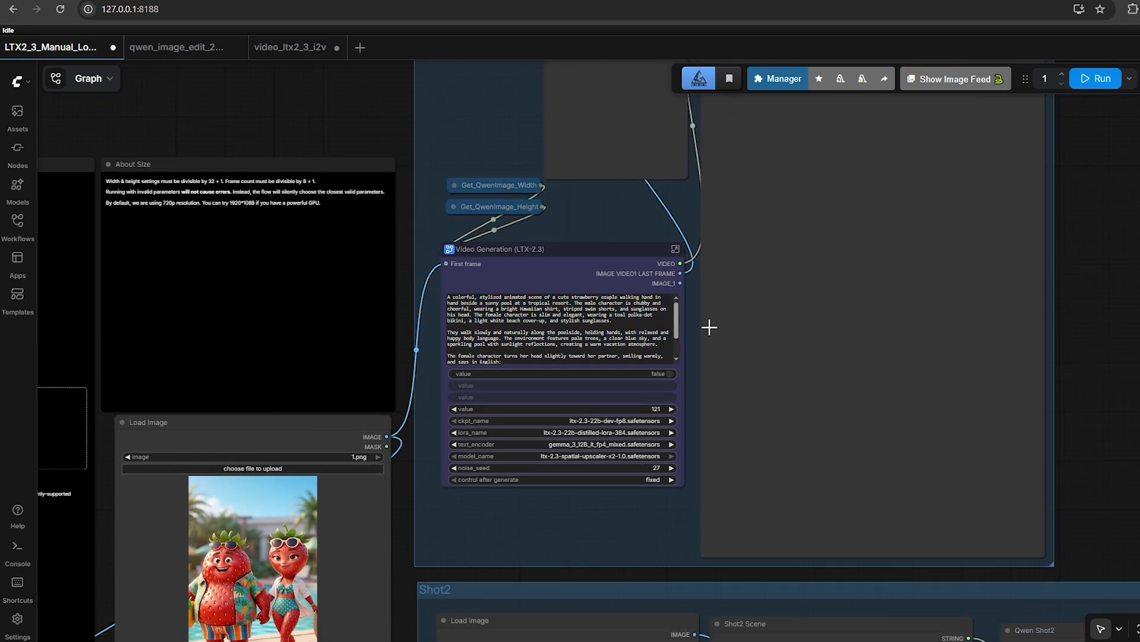
{"action": "scroll", "coordinate": [781, 326], "scroll_direction": "down", "scroll_amount": 5}
{"action": "left_click_drag", "start_coordinate": [911, 384], "coordinate": [734, 209]}
{"action": "scroll", "coordinate": [936, 319], "scroll_direction": "up", "scroll_amount": 10}
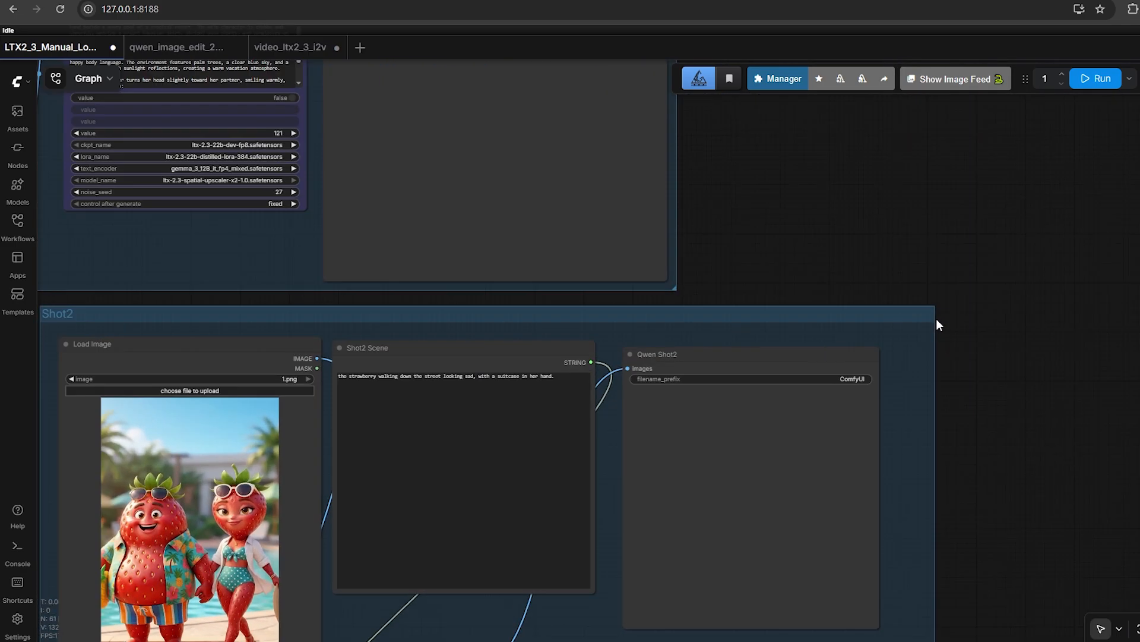
{"action": "left_click", "coordinate": [899, 310]}
{"action": "scroll", "coordinate": [918, 344], "scroll_direction": "down", "scroll_amount": 5}
{"action": "scroll", "coordinate": [917, 338], "scroll_direction": "down", "scroll_amount": 12}
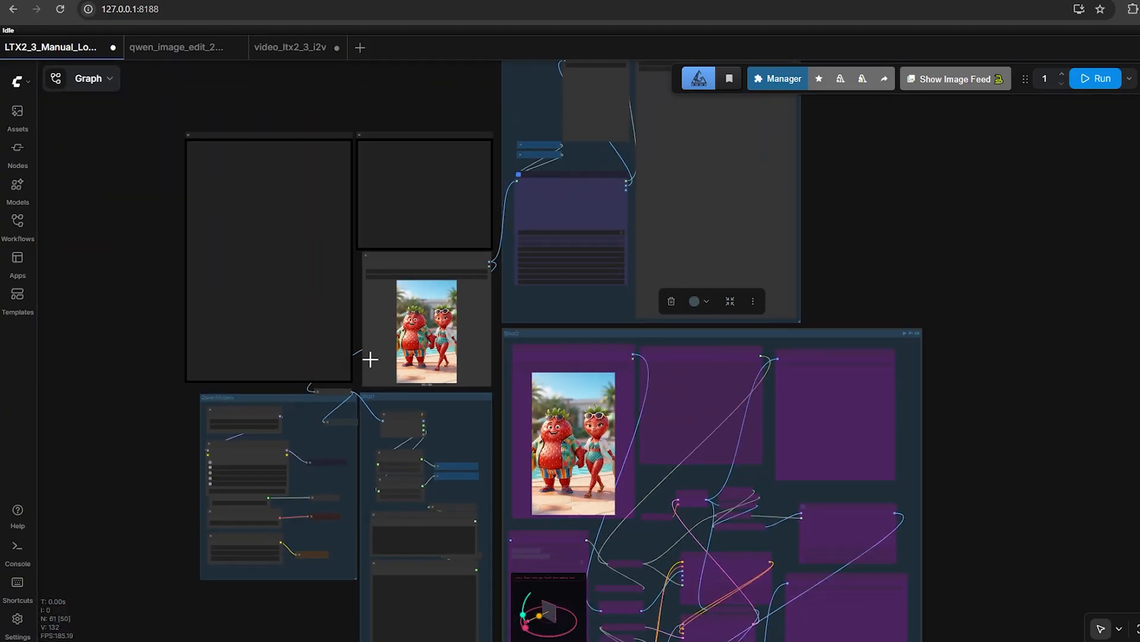
Step: Check the menu and group header options in the rgthree-comfy settings and leave them without saving
{"action": "scroll", "coordinate": [345, 355], "scroll_direction": "up", "scroll_amount": 6}
{"action": "scroll", "coordinate": [467, 402], "scroll_direction": "down", "scroll_amount": 5}
{"action": "left_click_drag", "start_coordinate": [768, 216], "coordinate": [713, 360]}
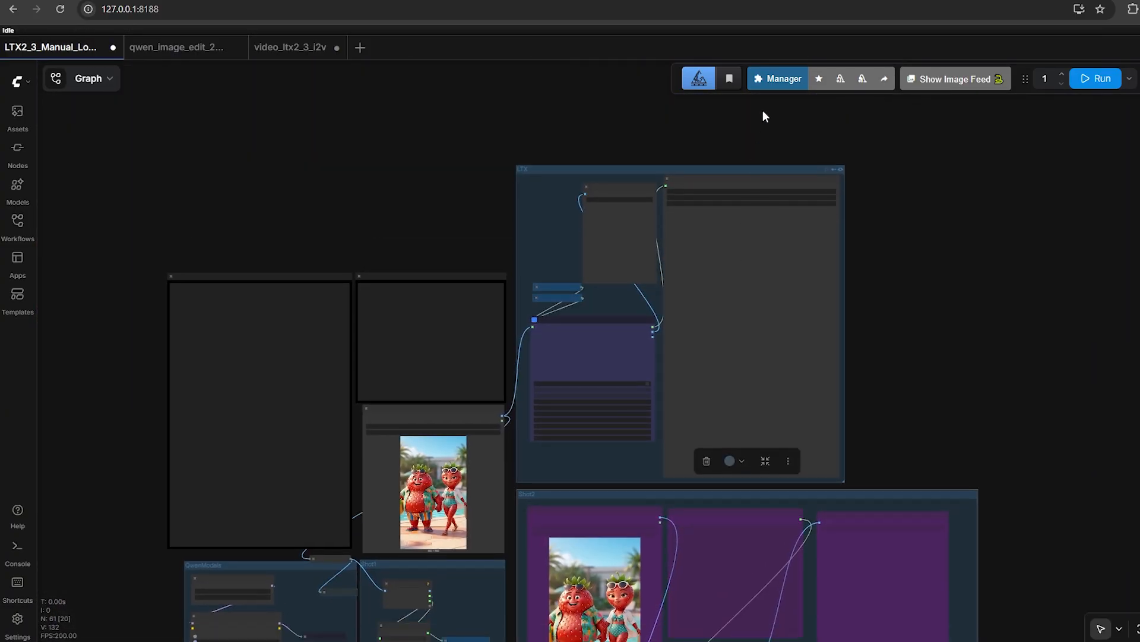
{"action": "left_click", "coordinate": [773, 79]}
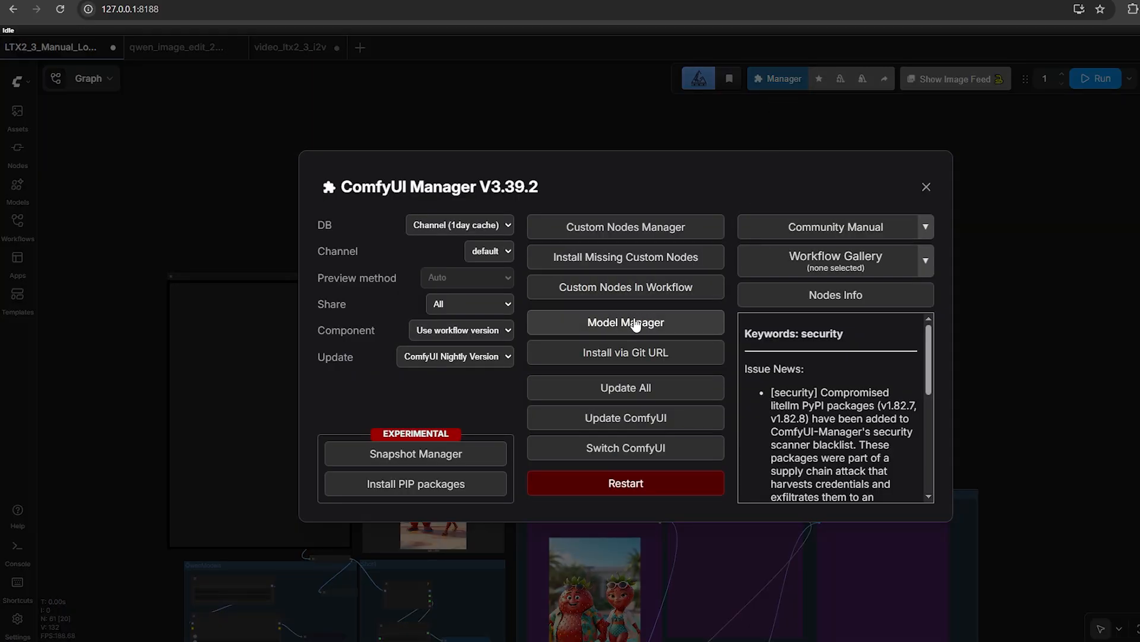
{"action": "left_click", "coordinate": [926, 187]}
{"action": "left_click", "coordinate": [699, 78]}
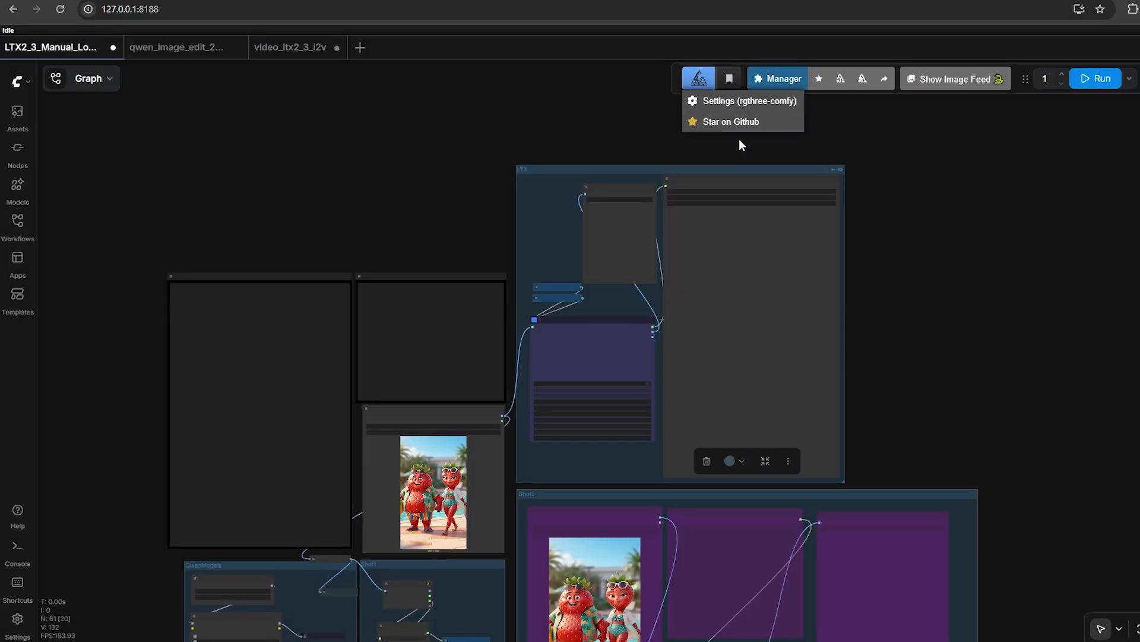
{"action": "left_click", "coordinate": [747, 101]}
{"action": "scroll", "coordinate": [570, 449], "scroll_direction": "down", "scroll_amount": 2}
{"action": "left_click", "coordinate": [847, 416]}
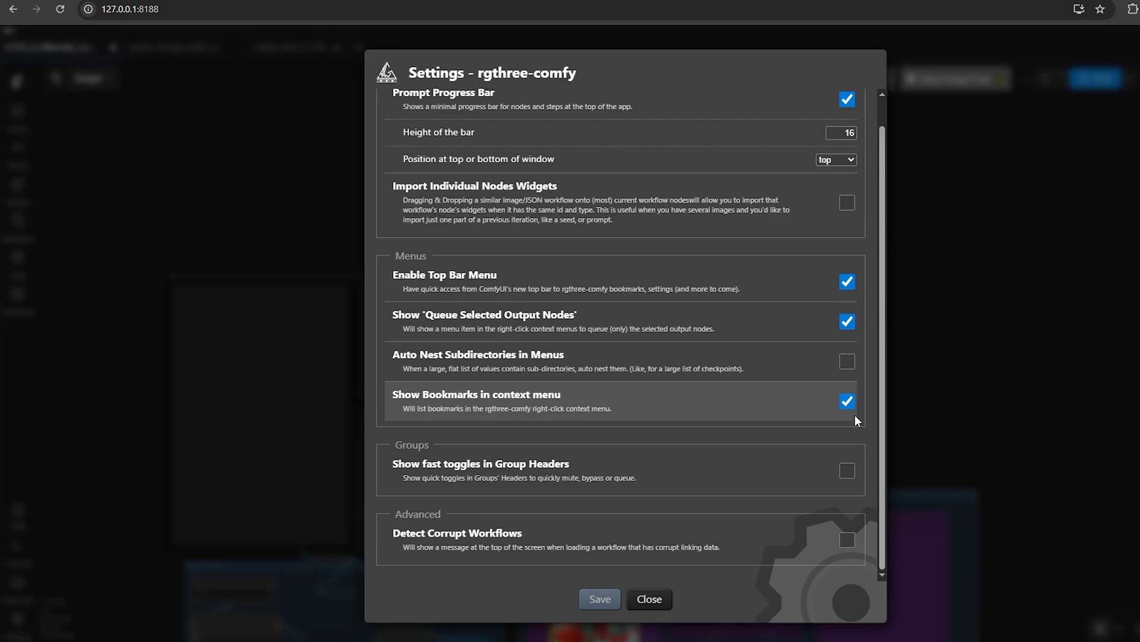
{"action": "key", "text": "Escape"}
Step: Examine the generated strawberry couple video and its last-frame image in the LTX group, and open the image's context options
{"action": "scroll", "coordinate": [836, 351], "scroll_direction": "up", "scroll_amount": 4}
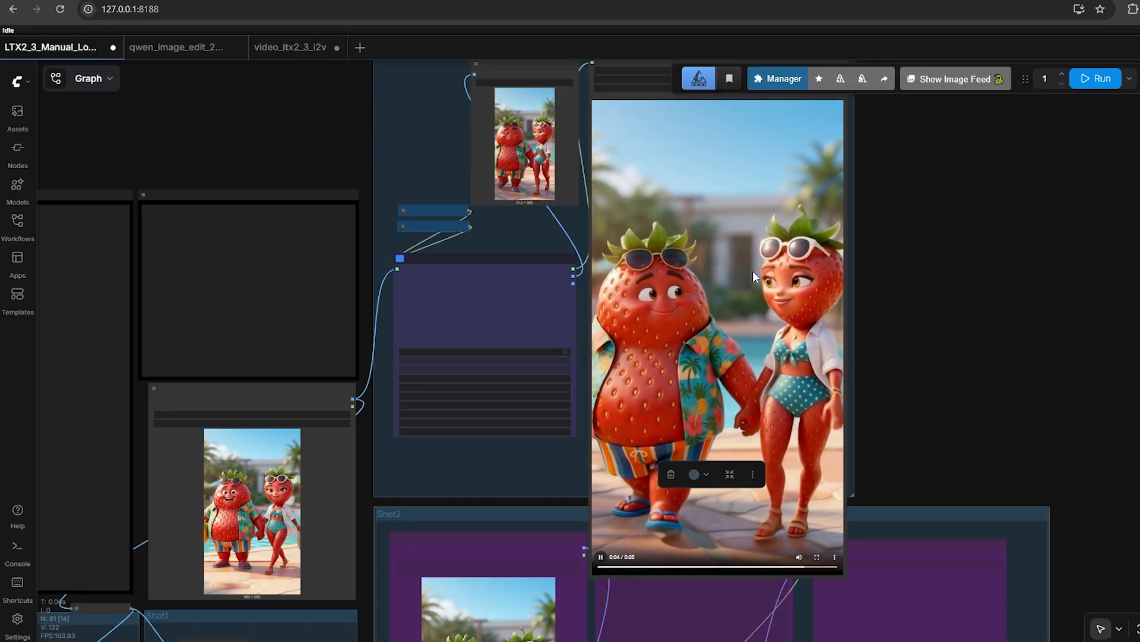
{"action": "scroll", "coordinate": [556, 242], "scroll_direction": "up", "scroll_amount": 15}
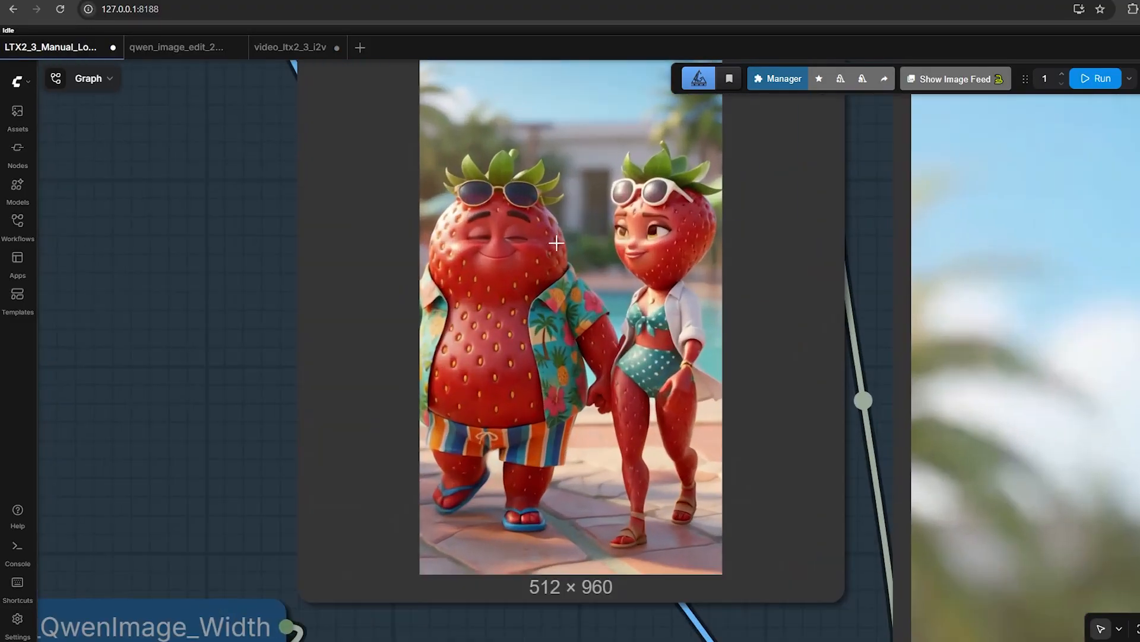
{"action": "scroll", "coordinate": [556, 243], "scroll_direction": "up", "scroll_amount": 4}
{"action": "scroll", "coordinate": [594, 177], "scroll_direction": "down", "scroll_amount": 20}
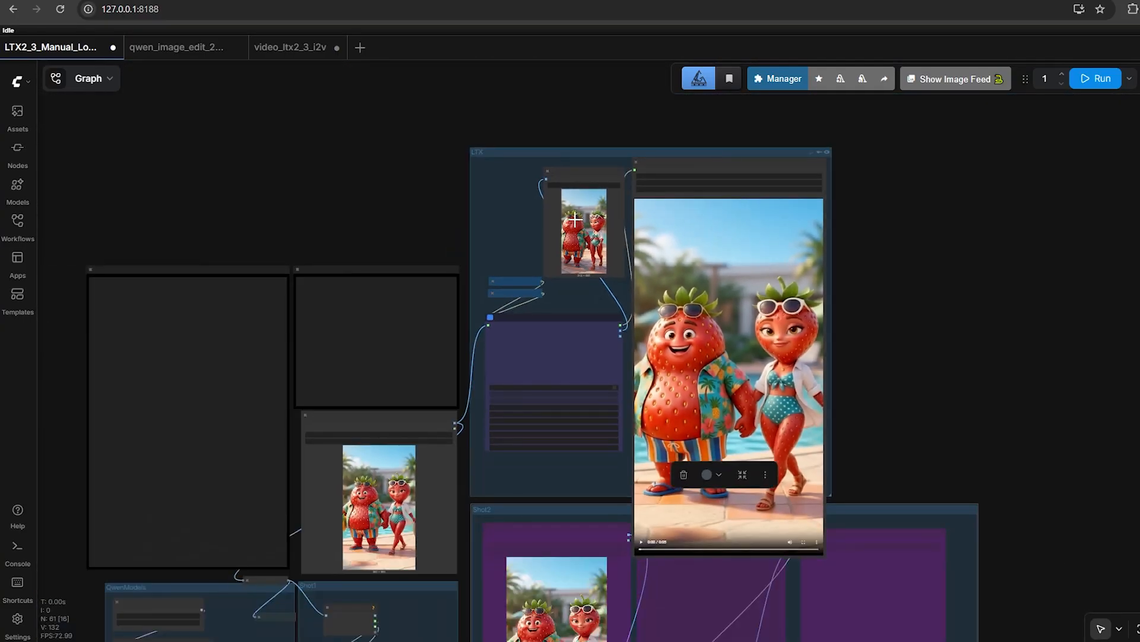
{"action": "scroll", "coordinate": [575, 219], "scroll_direction": "up", "scroll_amount": 6}
{"action": "right_click", "coordinate": [574, 219]}
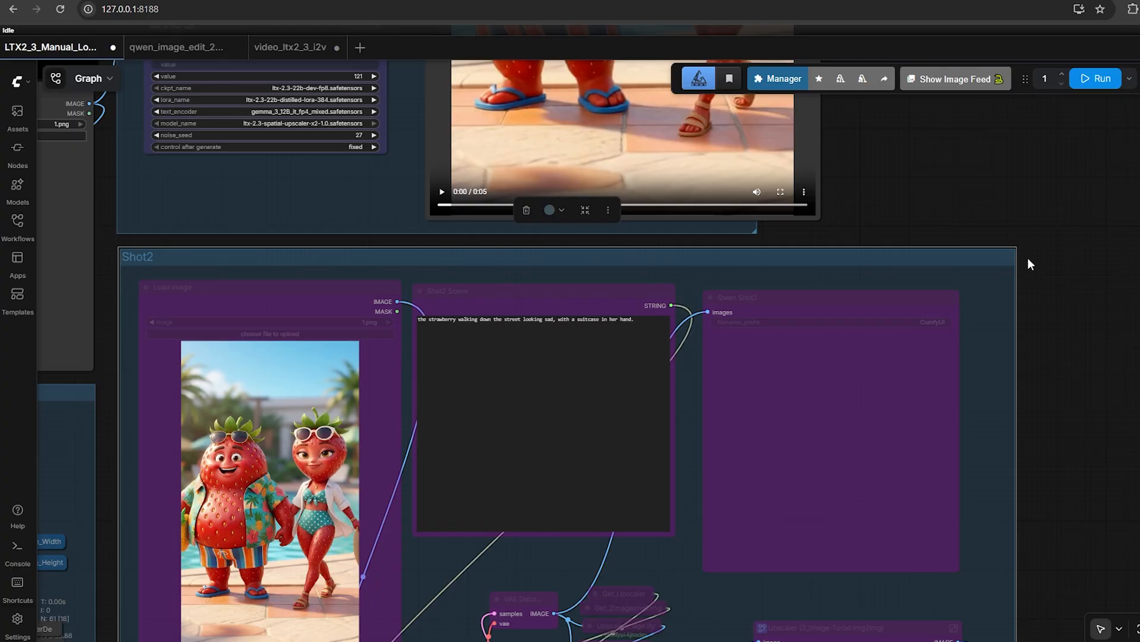
Step: Re-enable the bypassed nodes in the Shot2 group and look over its image and scene prompt nodes
{"action": "scroll", "coordinate": [970, 362], "scroll_direction": "down", "scroll_amount": 4}
{"action": "left_click_drag", "start_coordinate": [971, 368], "coordinate": [1061, 316]}
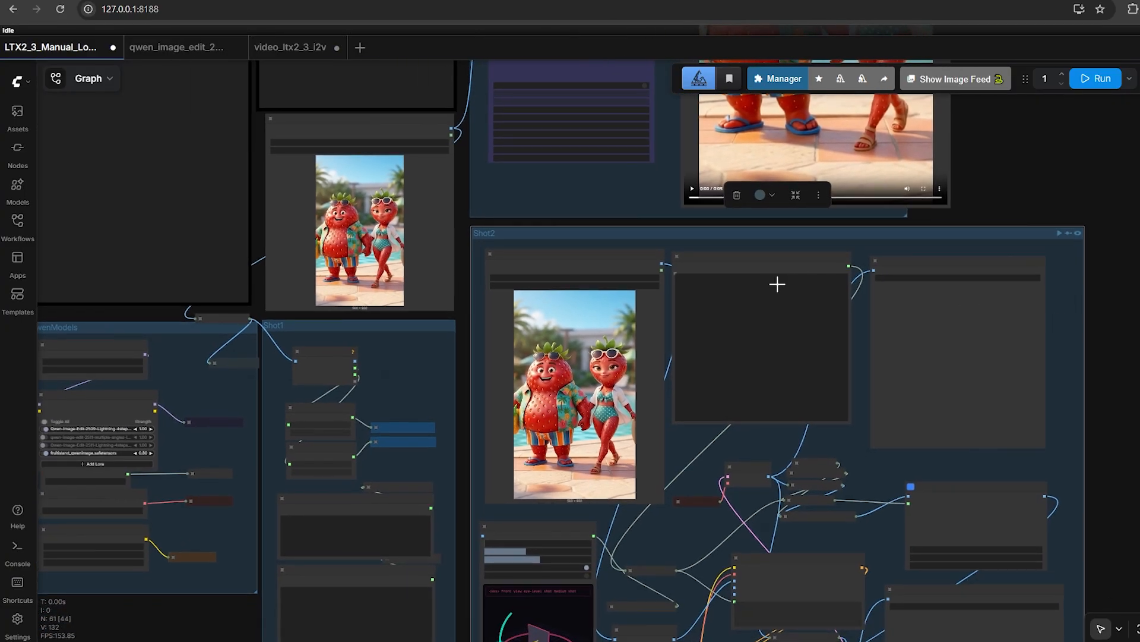
{"action": "scroll", "coordinate": [767, 279], "scroll_direction": "up", "scroll_amount": 5}
{"action": "scroll", "coordinate": [589, 276], "scroll_direction": "down", "scroll_amount": 1}
{"action": "left_click_drag", "start_coordinate": [564, 283], "coordinate": [590, 158]}
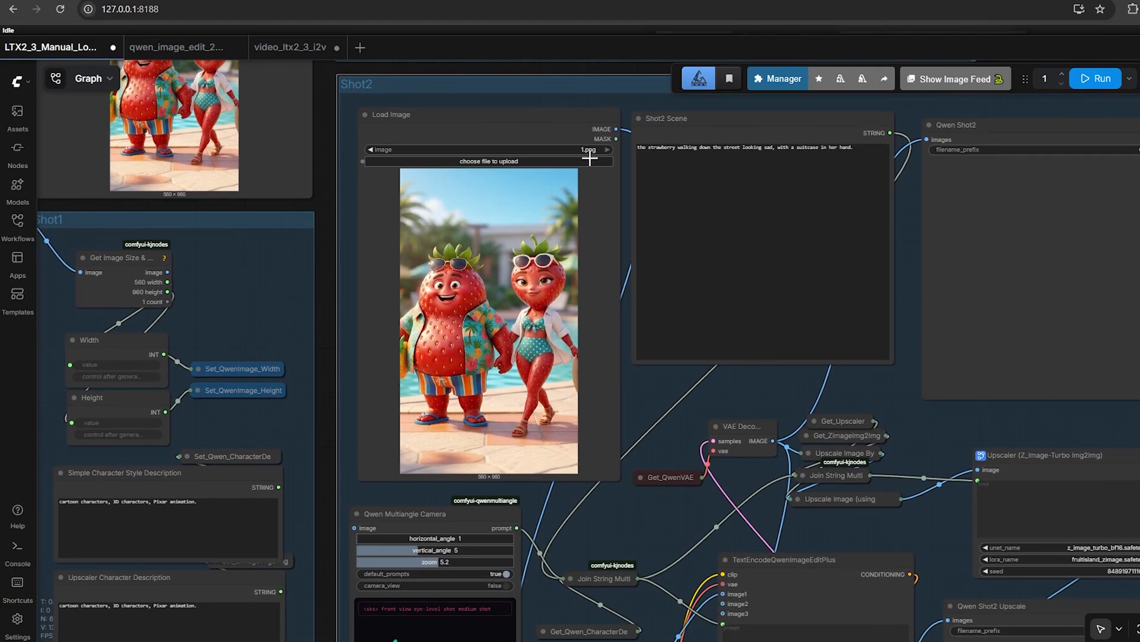
{"action": "scroll", "coordinate": [590, 158], "scroll_direction": "down", "scroll_amount": 2}
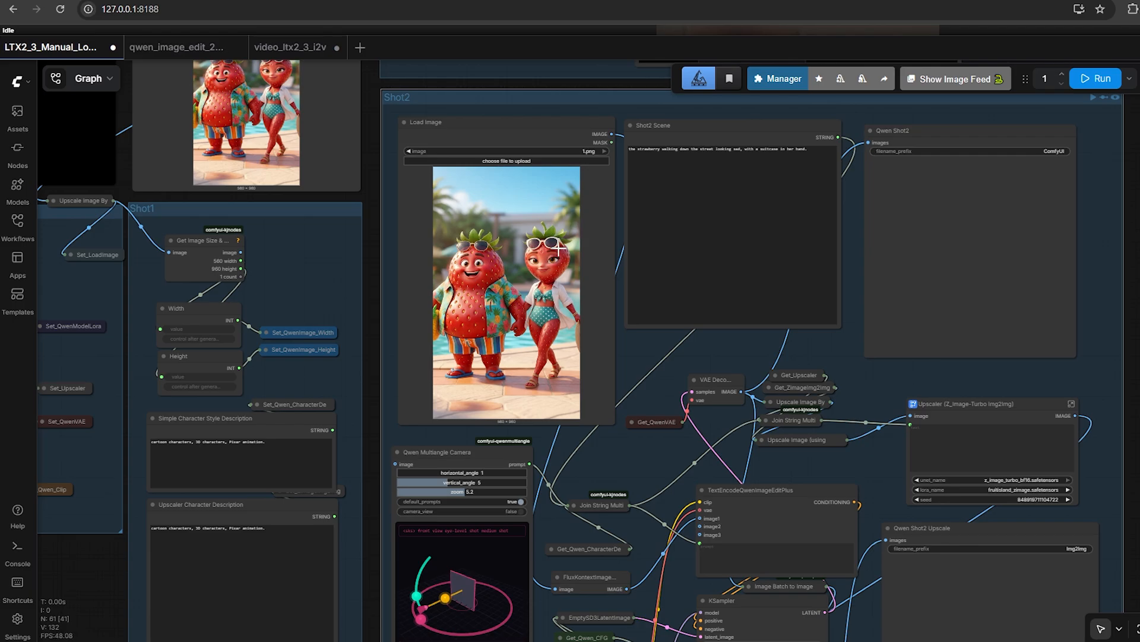
{"action": "left_click_drag", "start_coordinate": [559, 249], "coordinate": [488, 188]}
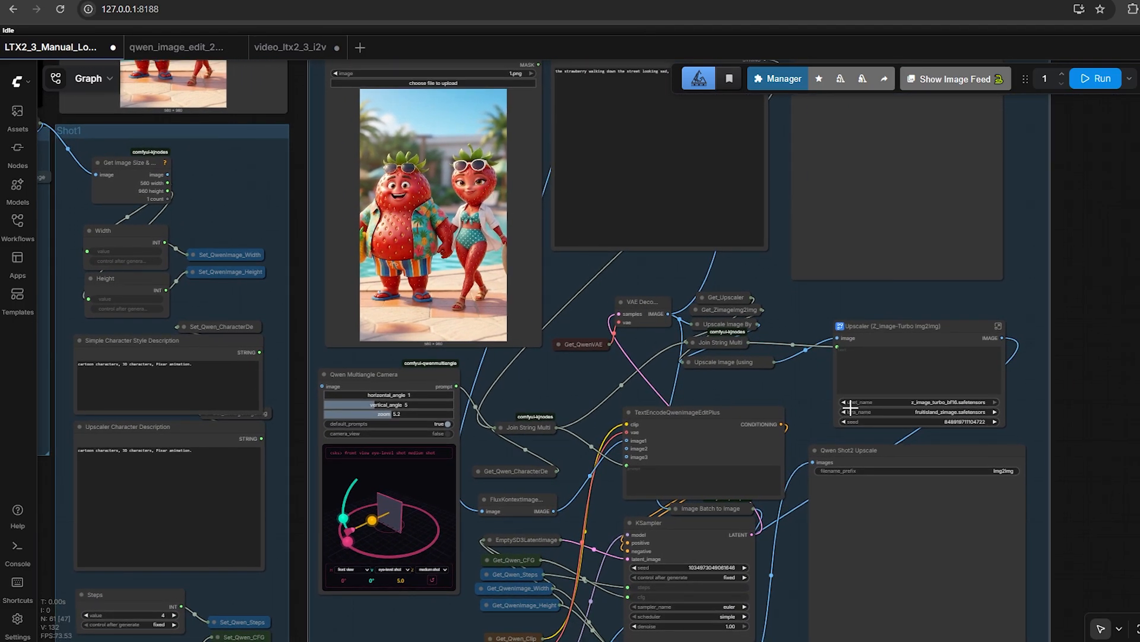
Step: Bypass the Upscaler (Z_Image-Turbo Img2Img) node in the Shot2 group and enable it again
{"action": "scroll", "coordinate": [903, 321], "scroll_direction": "up", "scroll_amount": 5}
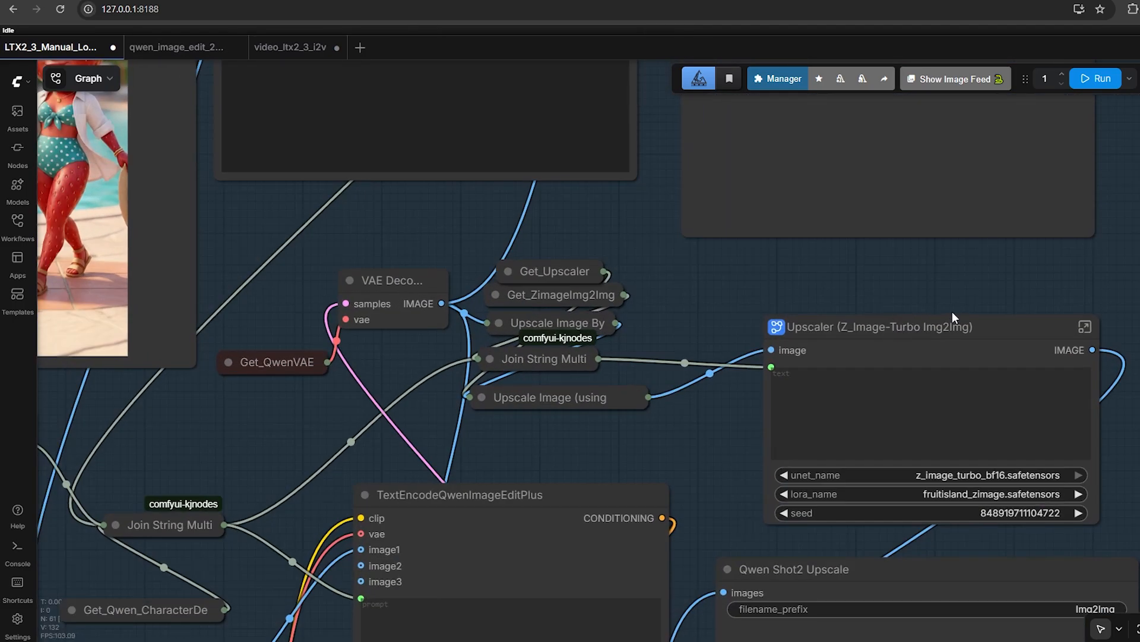
{"action": "scroll", "coordinate": [945, 309], "scroll_direction": "down", "scroll_amount": 9}
{"action": "left_click_drag", "start_coordinate": [926, 283], "coordinate": [871, 287]}
{"action": "scroll", "coordinate": [869, 320], "scroll_direction": "up", "scroll_amount": 3}
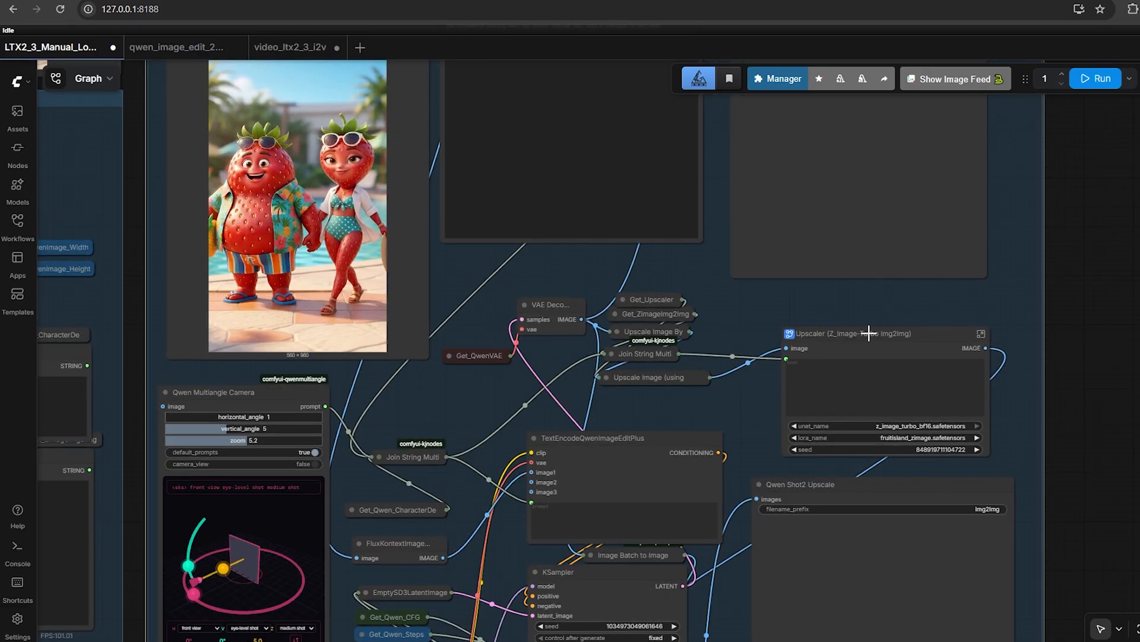
{"action": "left_click", "coordinate": [869, 333]}
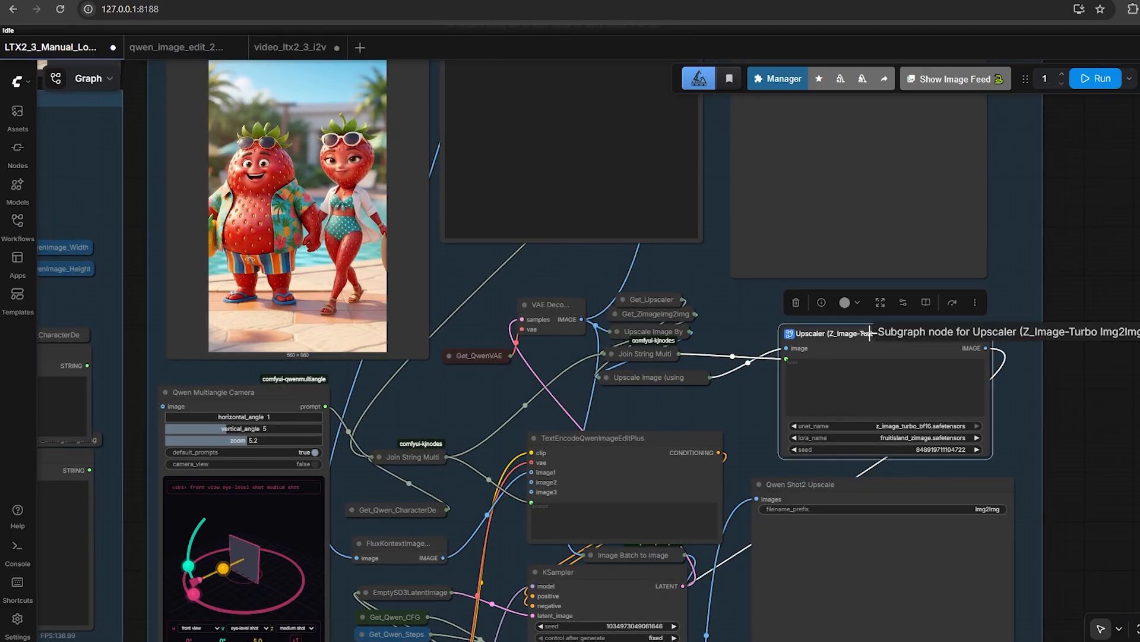
{"action": "key", "text": "ctrl+b"}
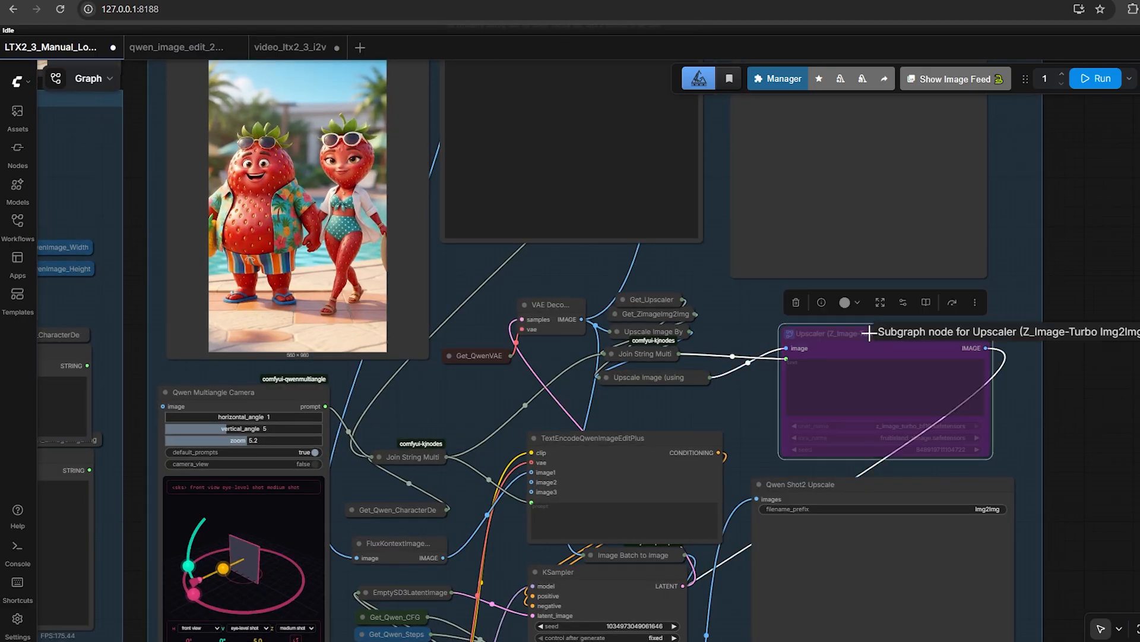
{"action": "key", "text": "ctrl+b"}
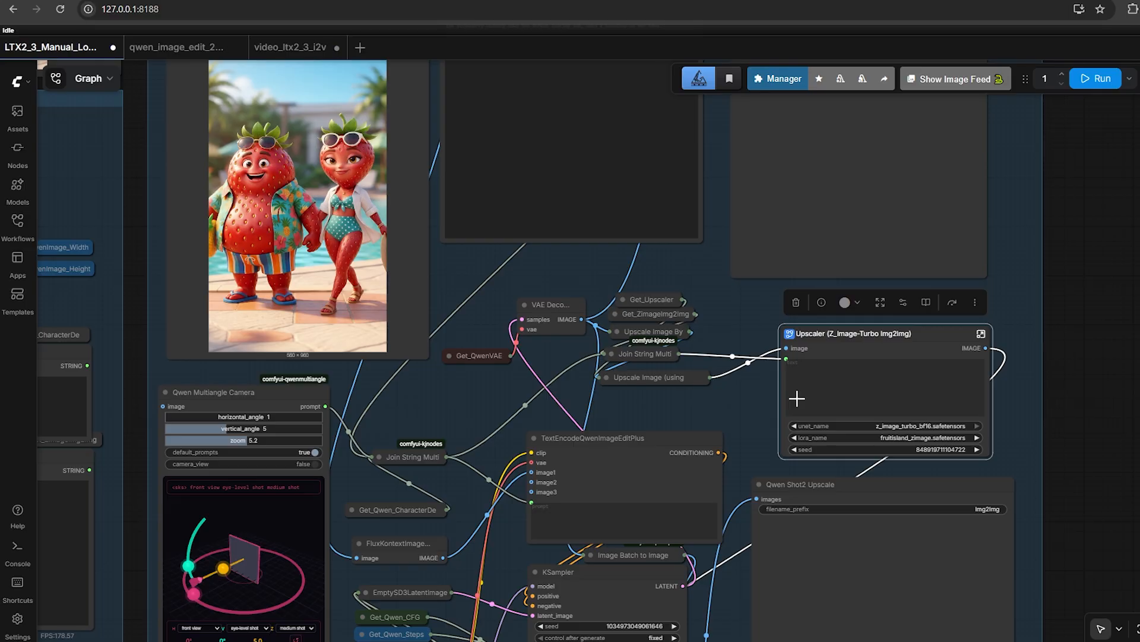
Step: Set the Shot2 Qwen Multiangle Camera to a front-right quarter elevated medium shot at 50° horizontal, 31° vertical and zoom 4.9
{"action": "scroll", "coordinate": [797, 398], "scroll_direction": "down", "scroll_amount": 4}
{"action": "left_click", "coordinate": [1060, 365]}
{"action": "scroll", "coordinate": [840, 290], "scroll_direction": "down", "scroll_amount": 3}
{"action": "scroll", "coordinate": [509, 134], "scroll_direction": "up", "scroll_amount": 8}
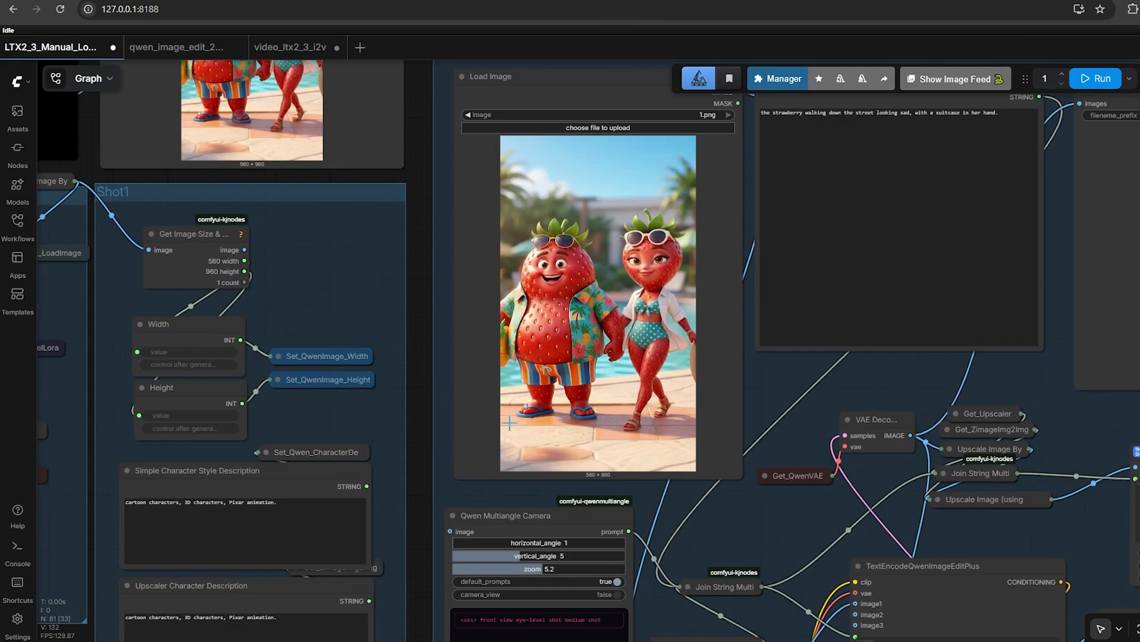
{"action": "left_click_drag", "start_coordinate": [509, 582], "coordinate": [562, 333]}
{"action": "scroll", "coordinate": [715, 348], "scroll_direction": "up", "scroll_amount": 3}
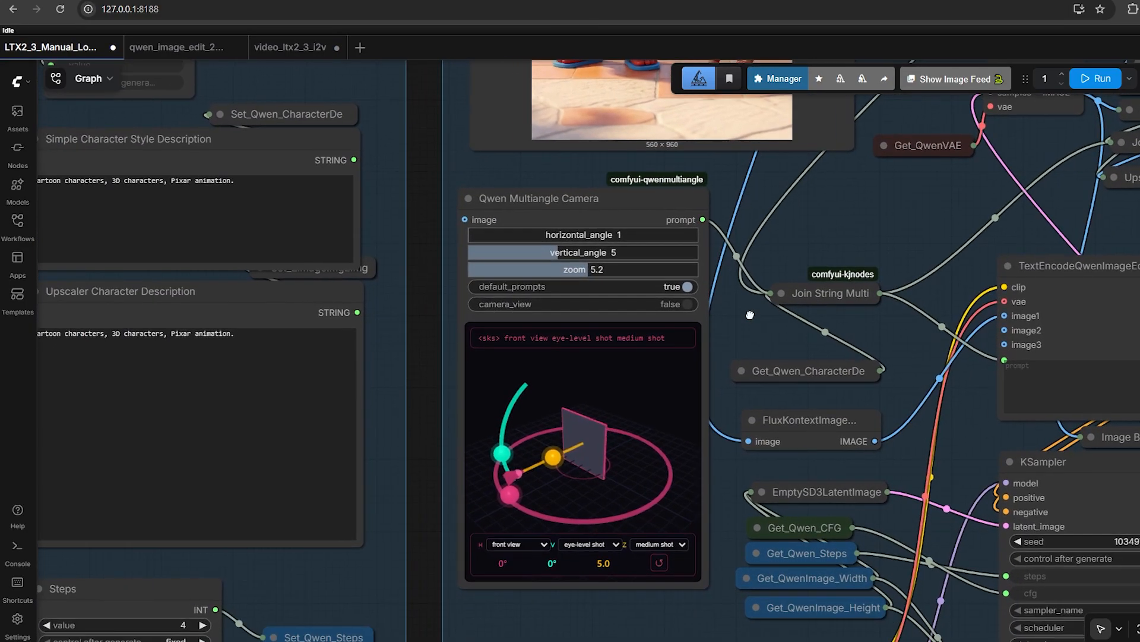
{"action": "scroll", "coordinate": [452, 511], "scroll_direction": "up", "scroll_amount": 3}
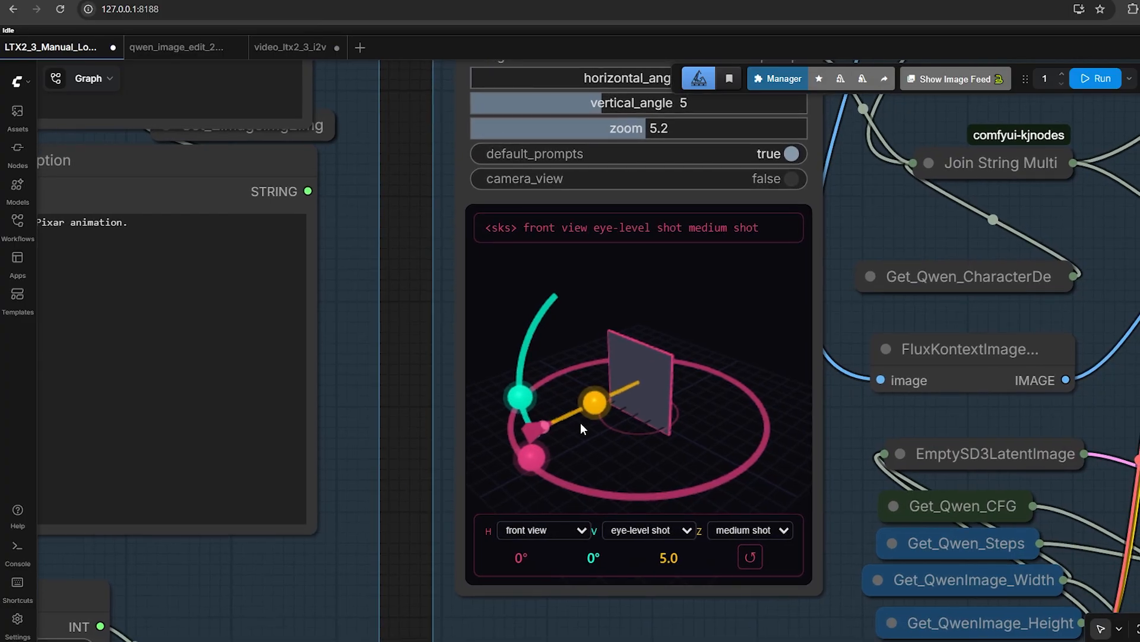
{"action": "left_click_drag", "start_coordinate": [532, 459], "coordinate": [654, 486]}
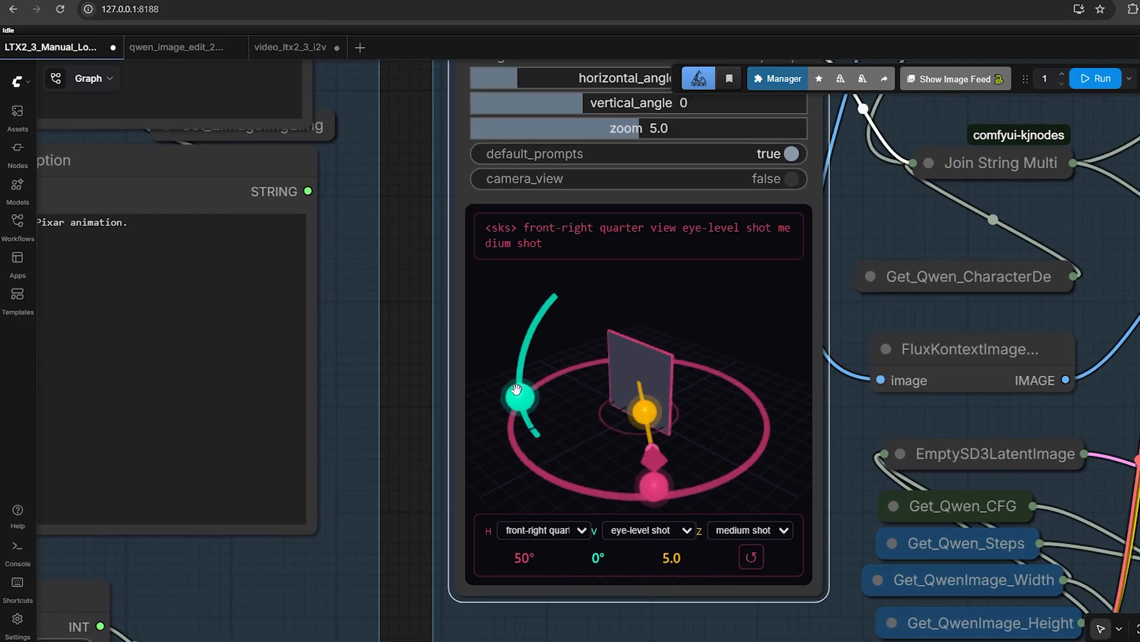
{"action": "left_click_drag", "start_coordinate": [519, 396], "coordinate": [527, 342]}
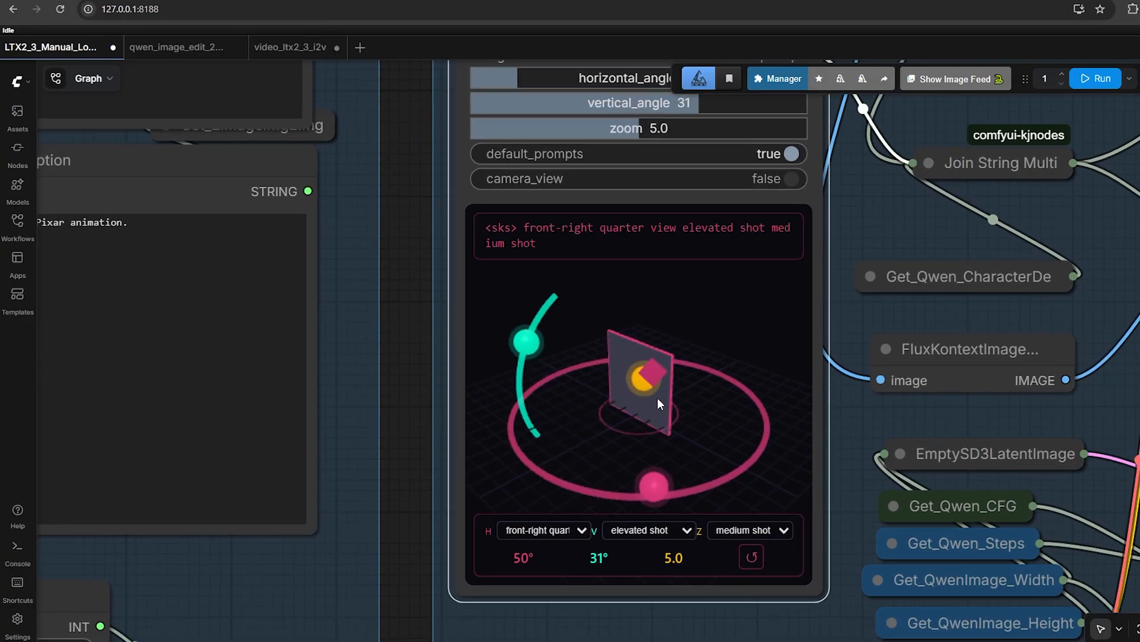
{"action": "left_click_drag", "start_coordinate": [634, 386], "coordinate": [631, 337]}
{"action": "left_click_drag", "start_coordinate": [597, 128], "coordinate": [635, 128]}
Step: Select the whole text in the Simple Character Style Description node and in the Upscaler Character Description node of the Shot1 group
{"action": "left_click_drag", "start_coordinate": [411, 325], "coordinate": [942, 466]}
{"action": "scroll", "coordinate": [527, 326], "scroll_direction": "down", "scroll_amount": 9}
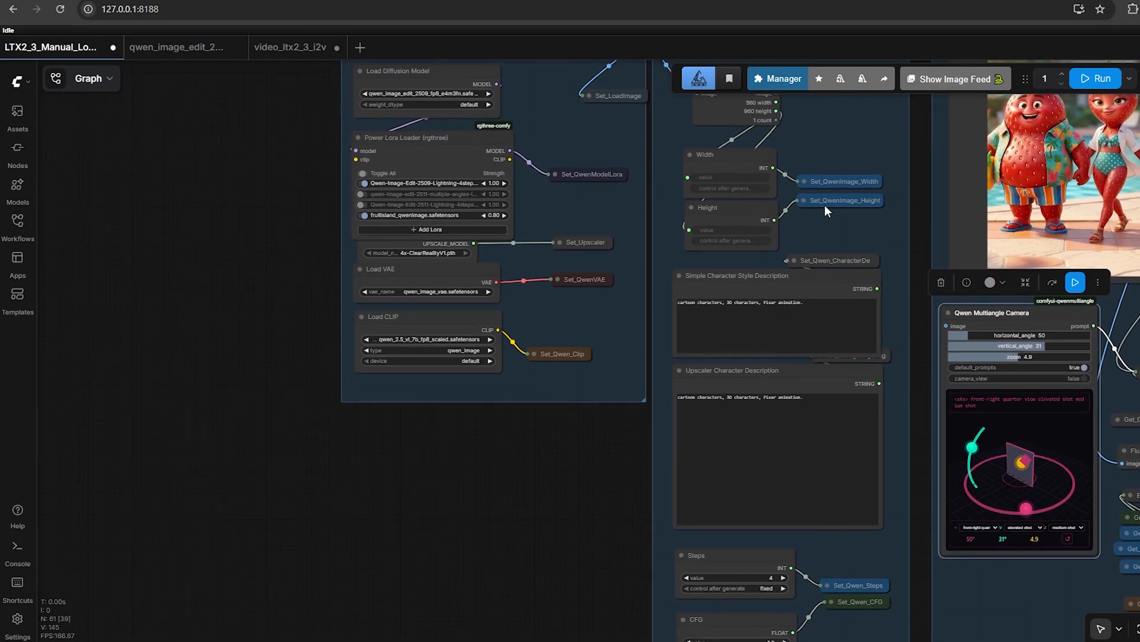
{"action": "scroll", "coordinate": [824, 205], "scroll_direction": "down", "scroll_amount": 3}
{"action": "left_click_drag", "start_coordinate": [816, 228], "coordinate": [760, 319]}
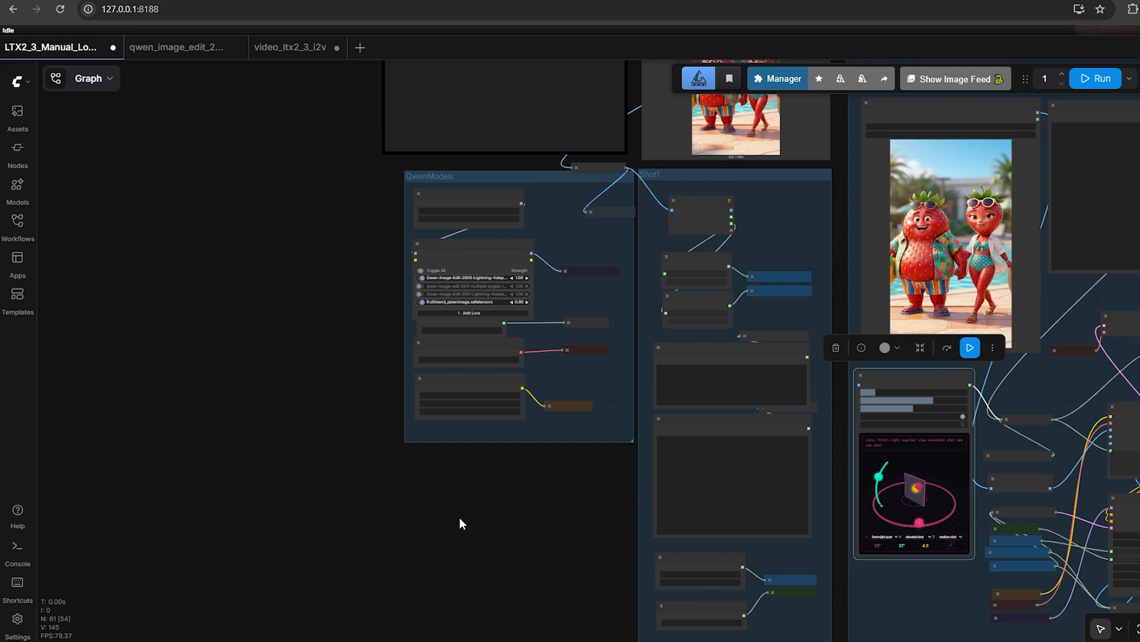
{"action": "scroll", "coordinate": [765, 285], "scroll_direction": "up", "scroll_amount": 6}
{"action": "left_click_drag", "start_coordinate": [840, 344], "coordinate": [781, 236]}
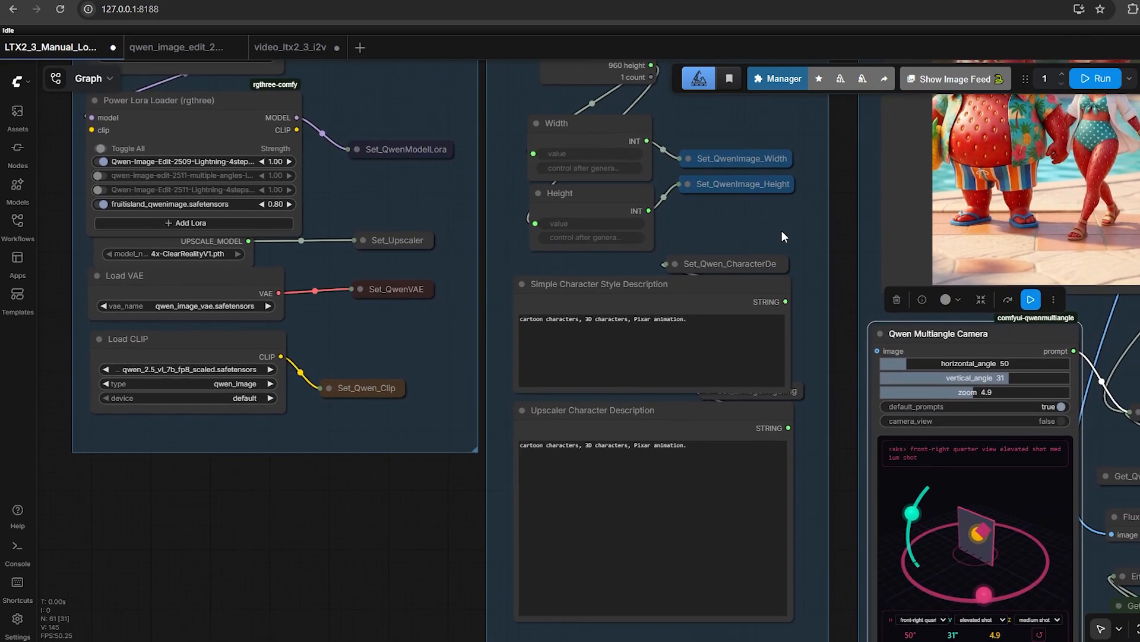
{"action": "scroll", "coordinate": [782, 236], "scroll_direction": "up", "scroll_amount": 2}
{"action": "left_click_drag", "start_coordinate": [671, 332], "coordinate": [446, 322]}
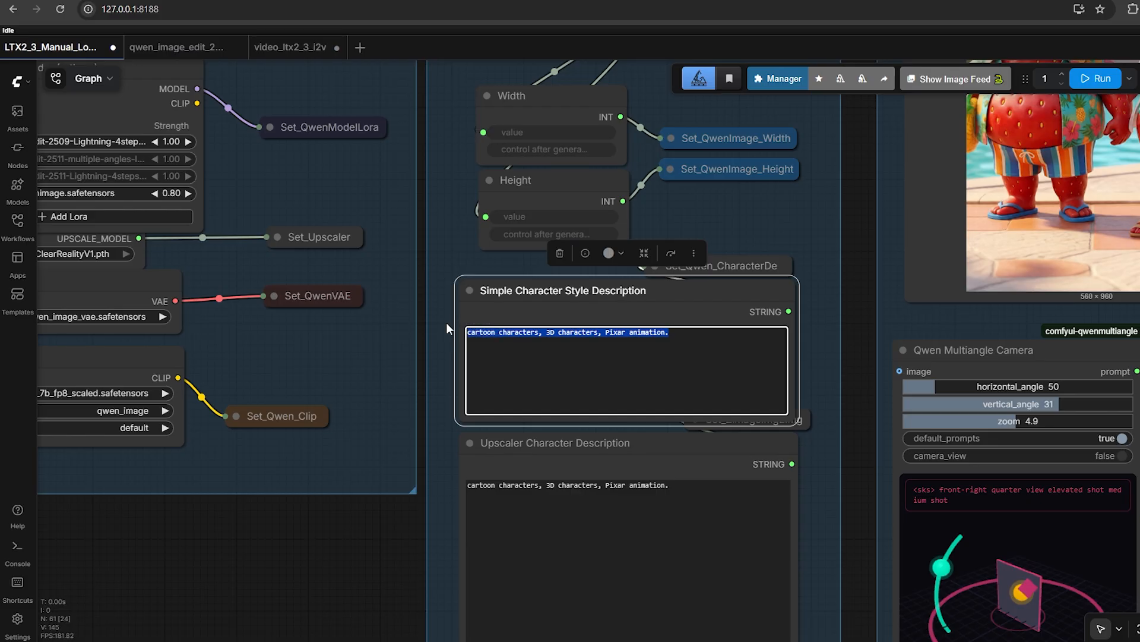
{"action": "scroll", "coordinate": [446, 403], "scroll_direction": "up", "scroll_amount": 3}
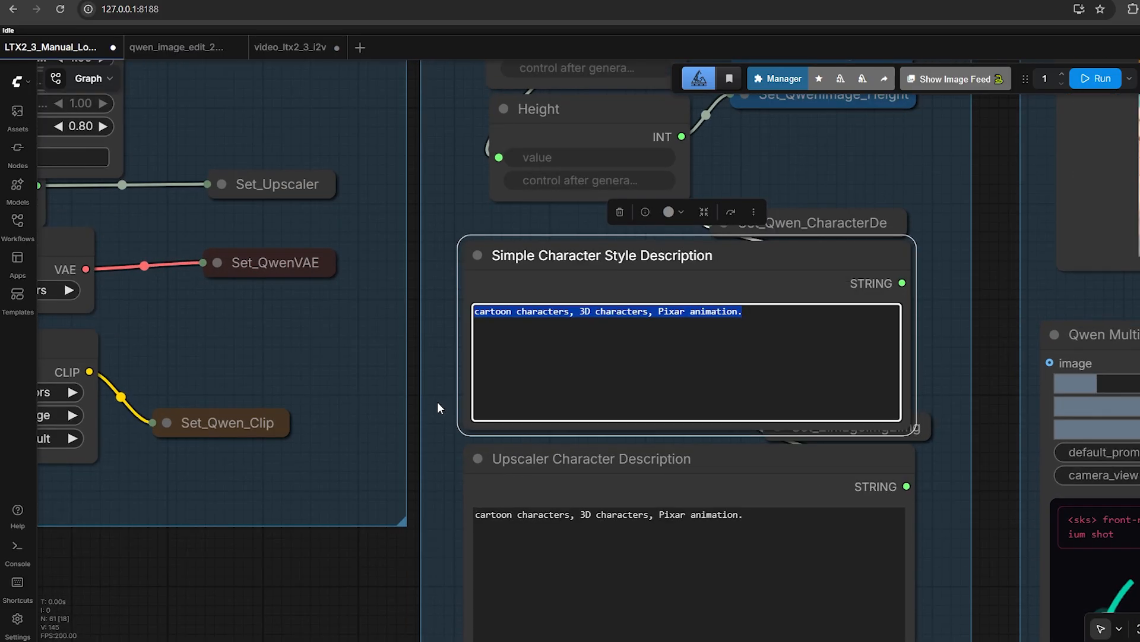
{"action": "left_click_drag", "start_coordinate": [438, 408], "coordinate": [417, 285]}
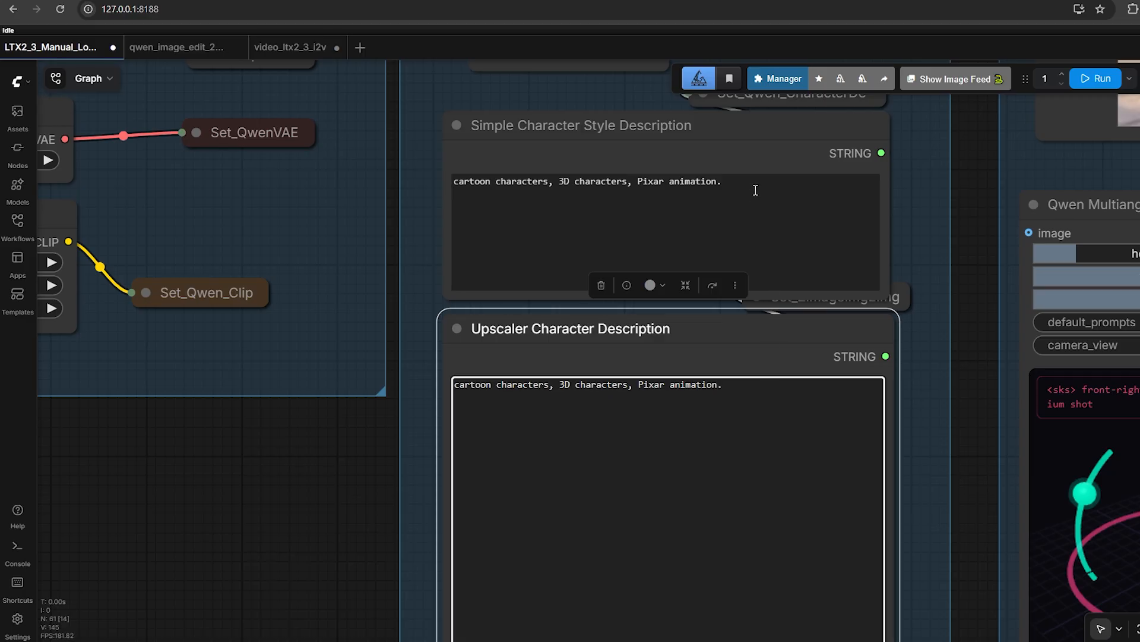
{"action": "left_click_drag", "start_coordinate": [740, 390], "coordinate": [425, 377]}
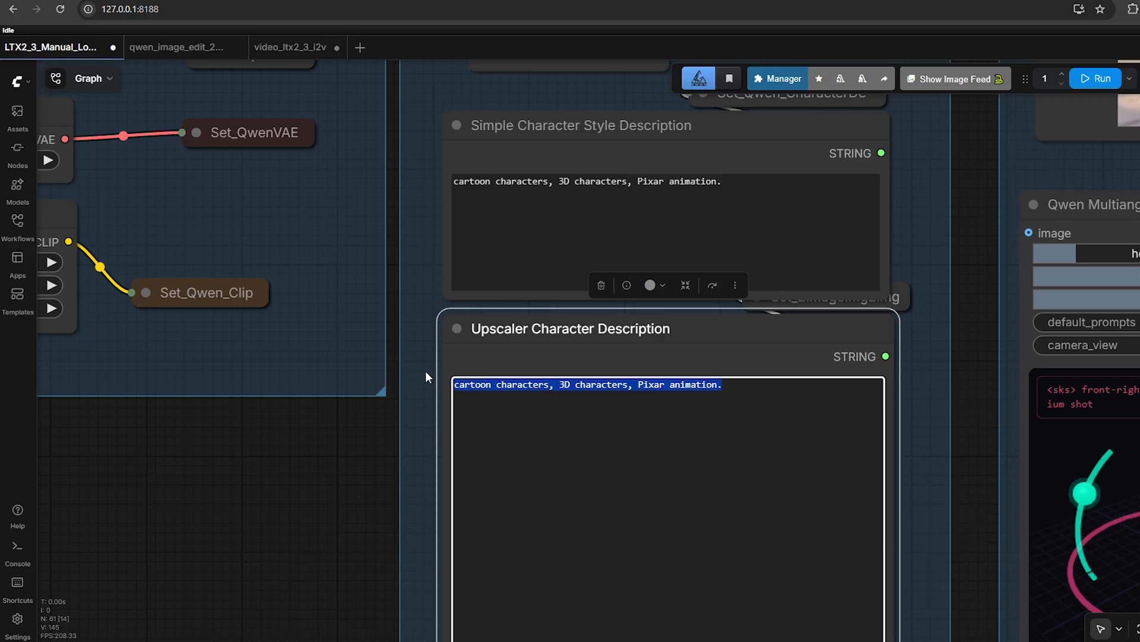
Step: Add a Load Image node below the Shot2 Qwen Multiangle Camera and connect its image output to image2 of TextEncodeQwenImageEditPlus
{"action": "left_click", "coordinate": [366, 480]}
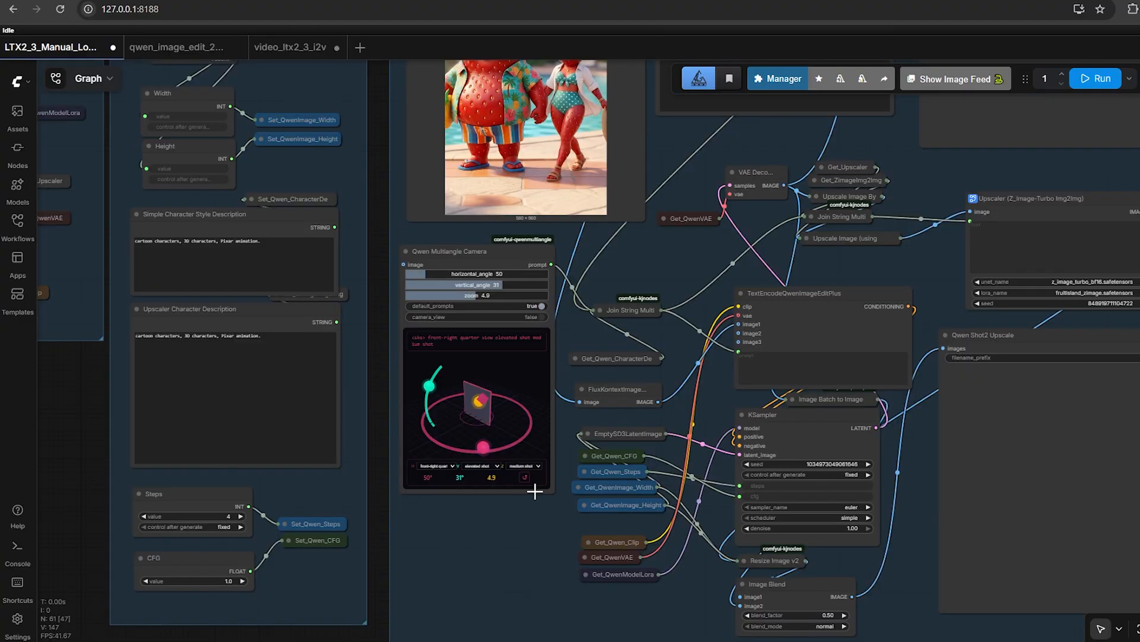
{"action": "scroll", "coordinate": [535, 491], "scroll_direction": "up", "scroll_amount": 1}
{"action": "scroll", "coordinate": [617, 311], "scroll_direction": "down", "scroll_amount": 5}
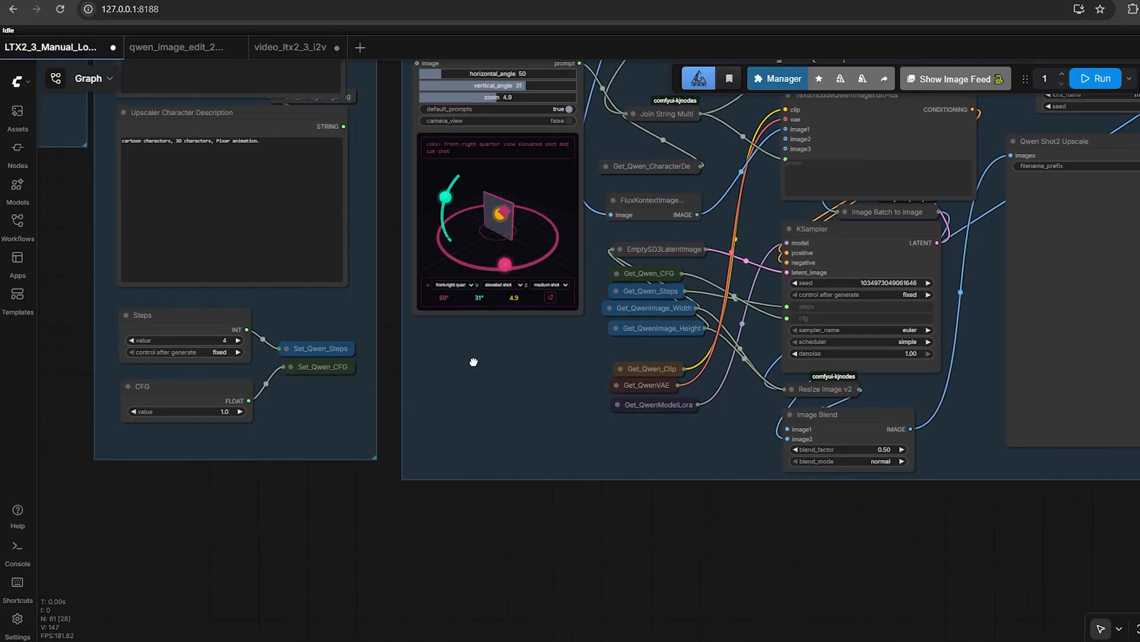
{"action": "double_click", "coordinate": [473, 361]}
{"action": "type", "text": "load"}
{"action": "key", "text": "Return"}
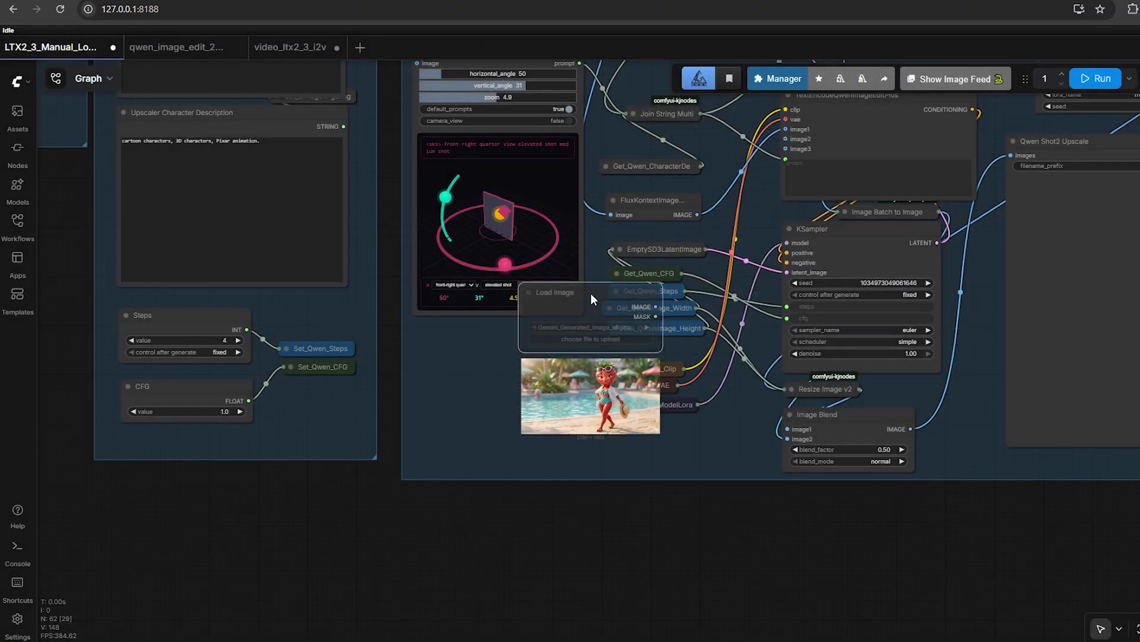
{"action": "left_click_drag", "start_coordinate": [591, 294], "coordinate": [490, 340]}
{"action": "left_click", "coordinate": [490, 340]}
{"action": "left_click_drag", "start_coordinate": [562, 394], "coordinate": [507, 478]}
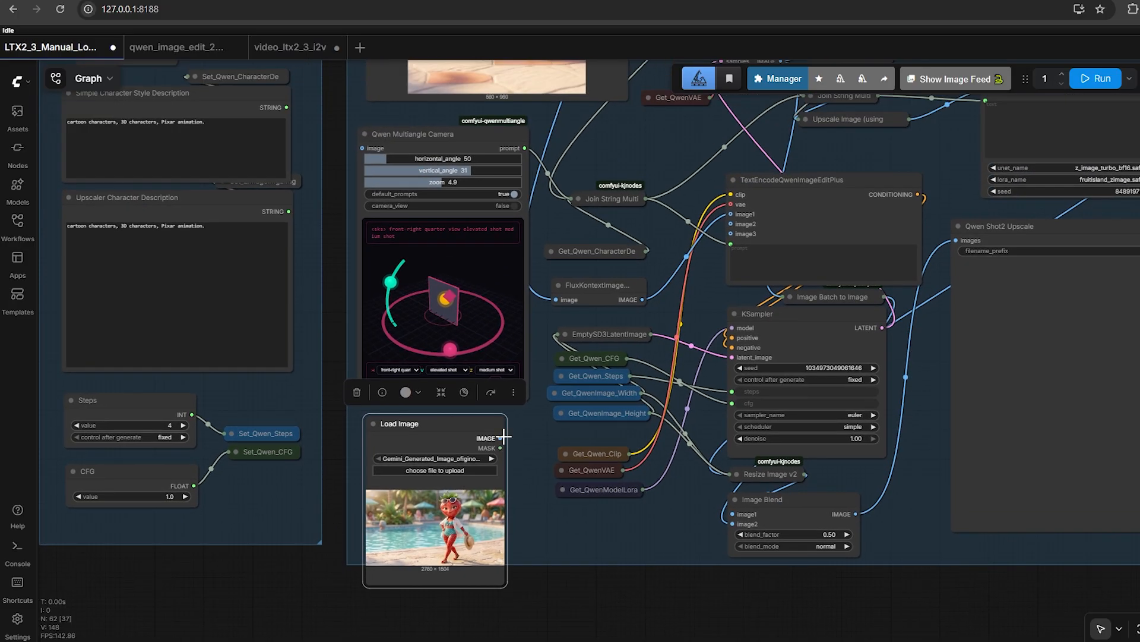
{"action": "left_click_drag", "start_coordinate": [500, 437], "coordinate": [731, 224]}
Step: Compare the strawberry faces in the original Load Image picture with those in the Shot2 last-frame image
{"action": "scroll", "coordinate": [740, 214], "scroll_direction": "up", "scroll_amount": 6}
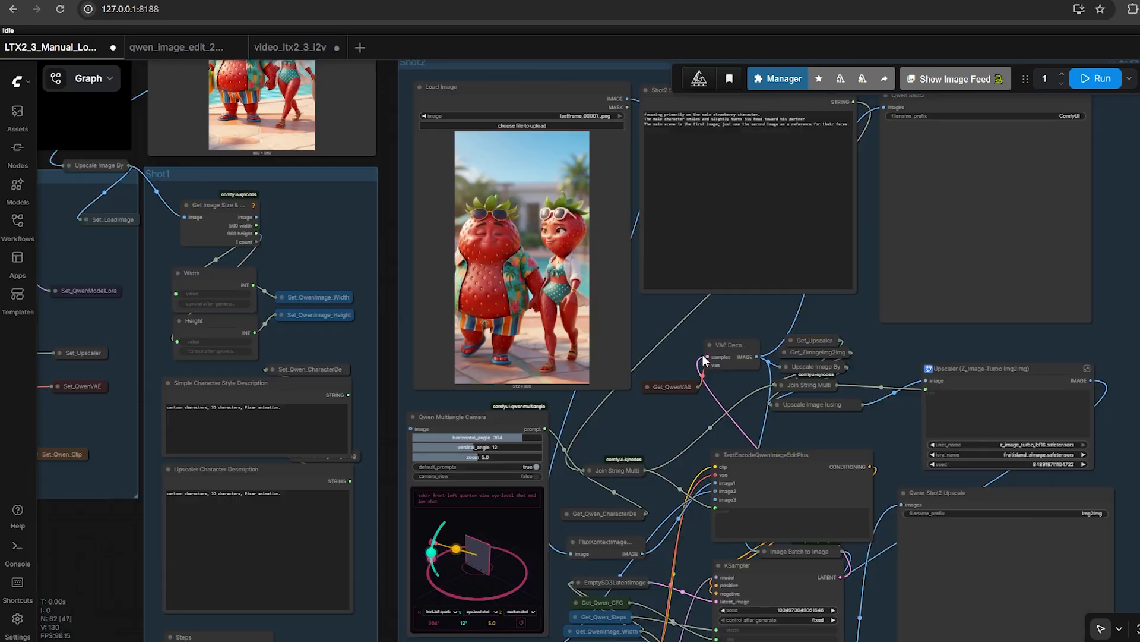
{"action": "left_click_drag", "start_coordinate": [705, 362], "coordinate": [905, 489]}
{"action": "scroll", "coordinate": [448, 165], "scroll_direction": "up", "scroll_amount": 8}
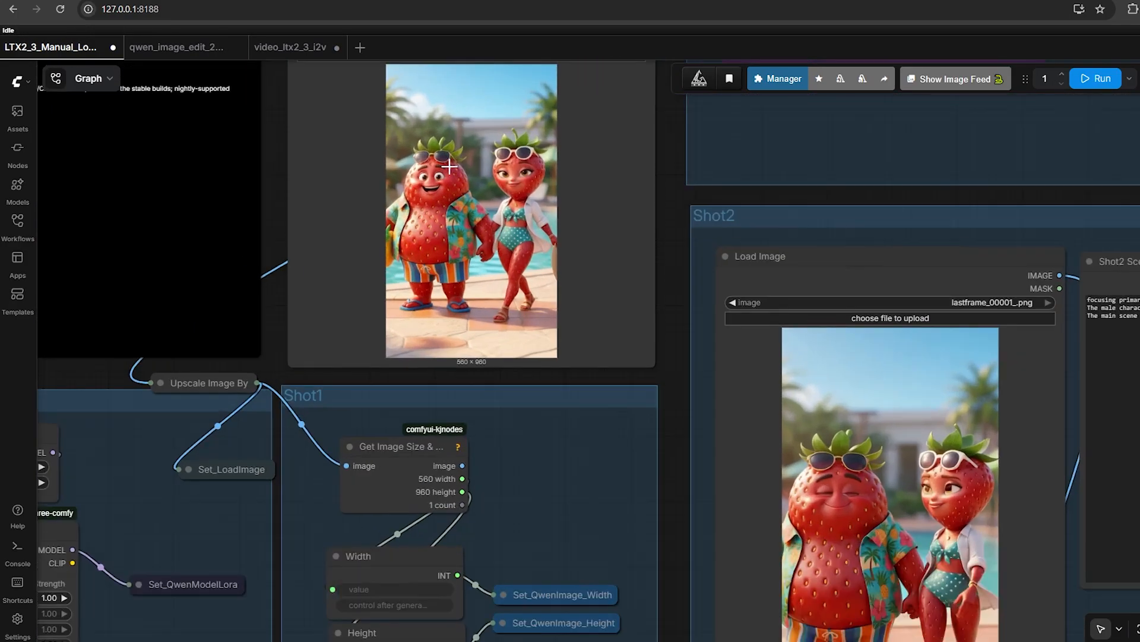
{"action": "left_click_drag", "start_coordinate": [451, 170], "coordinate": [504, 264]}
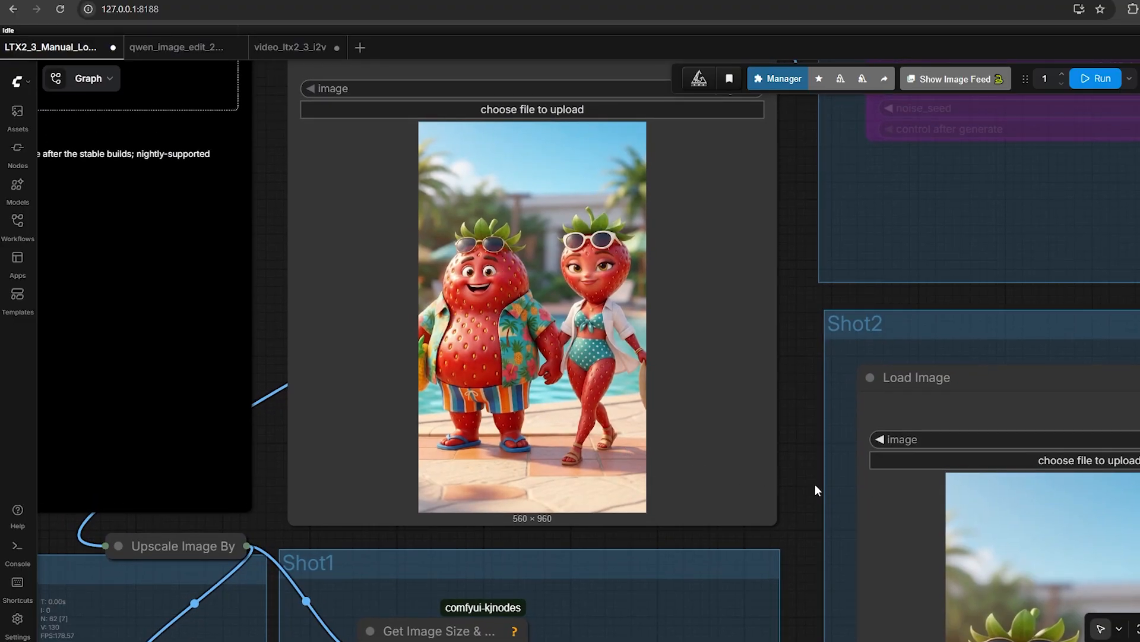
{"action": "left_click_drag", "start_coordinate": [815, 486], "coordinate": [419, 88]}
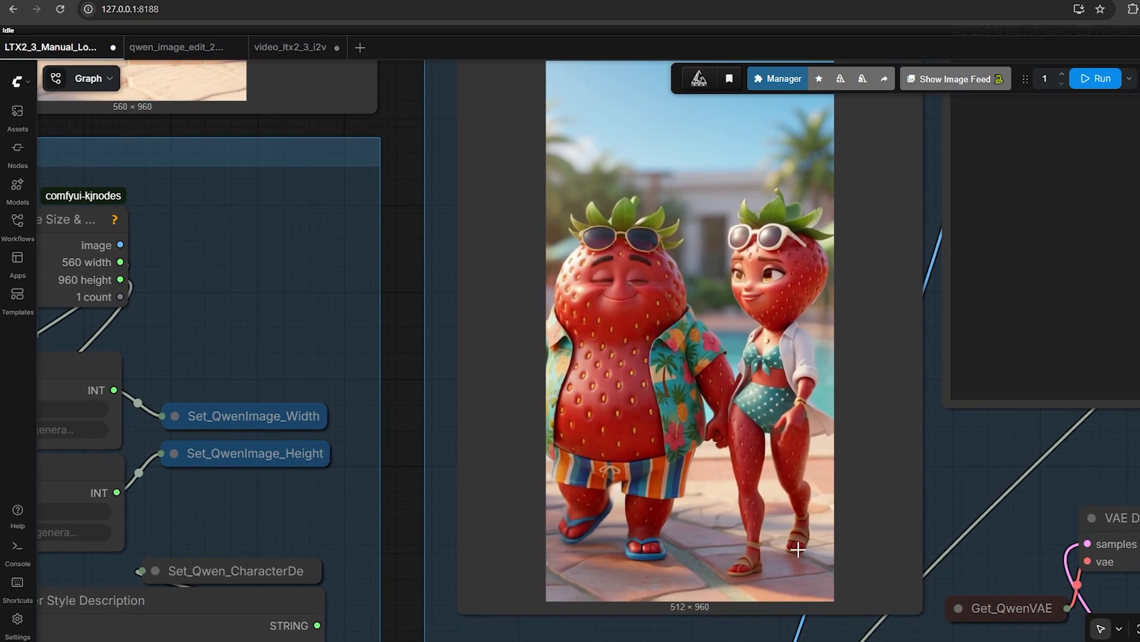
{"action": "scroll", "coordinate": [818, 504], "scroll_direction": "down", "scroll_amount": 3}
{"action": "left_click_drag", "start_coordinate": [490, 257], "coordinate": [711, 405]}
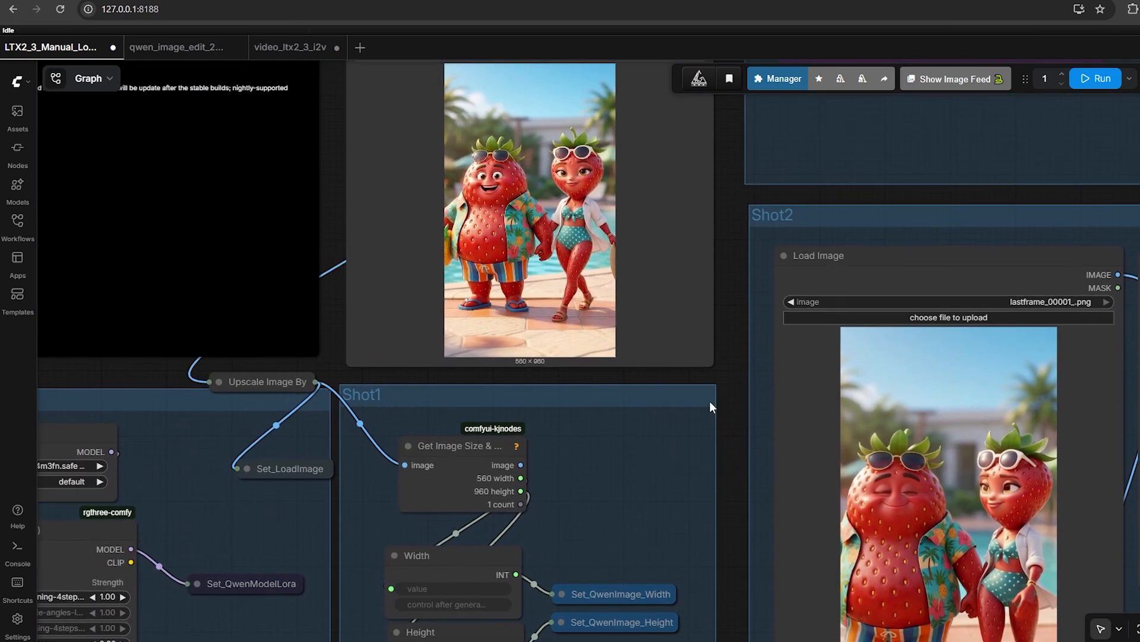
{"action": "scroll", "coordinate": [522, 305], "scroll_direction": "up", "scroll_amount": 5}
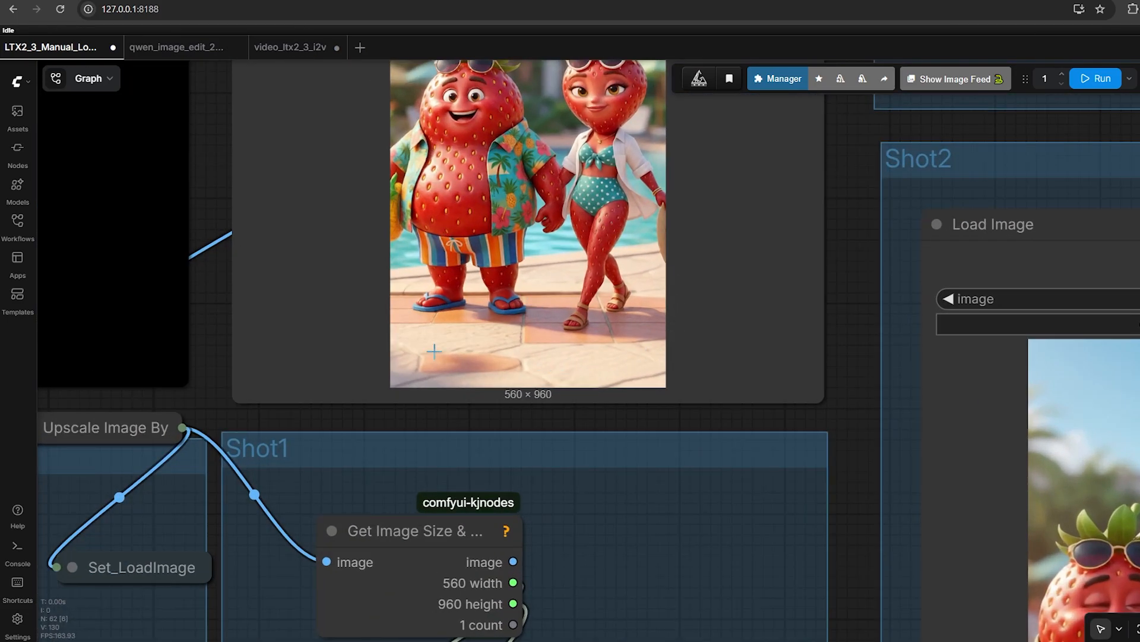
{"action": "scroll", "coordinate": [583, 356], "scroll_direction": "down", "scroll_amount": 8}
{"action": "left_click_drag", "start_coordinate": [730, 387], "coordinate": [573, 324]}
{"action": "scroll", "coordinate": [592, 338], "scroll_direction": "down", "scroll_amount": 2}
Step: Examine the LTX group's Last Frame node and how it connects to the Video Generation (LTX-2.3) node
{"action": "left_click_drag", "start_coordinate": [687, 173], "coordinate": [604, 410]}
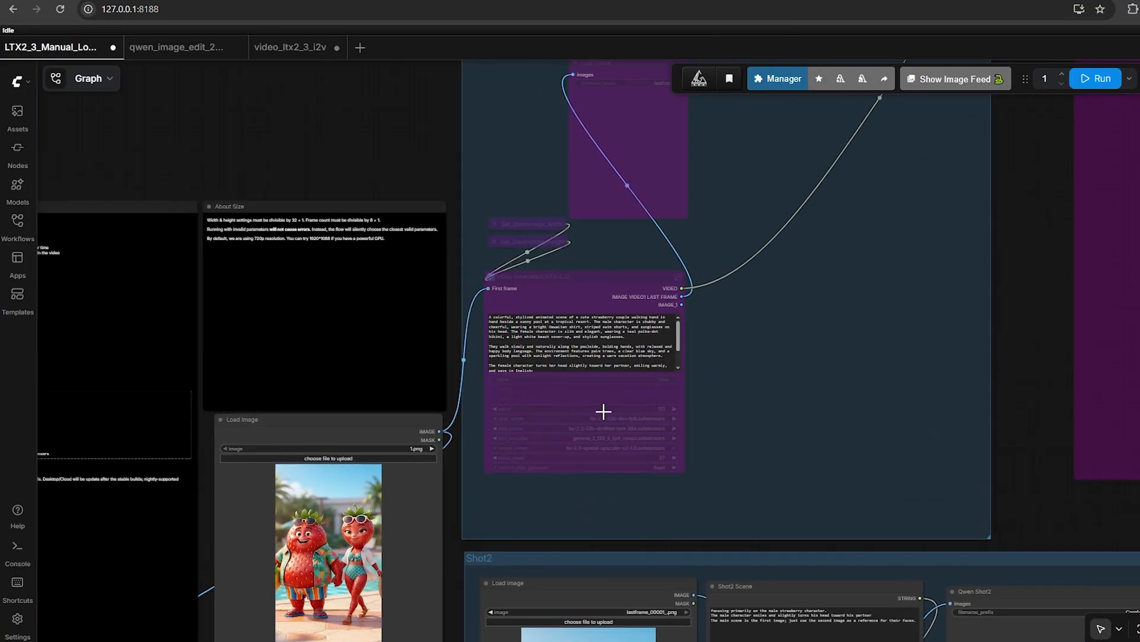
{"action": "left_click_drag", "start_coordinate": [667, 220], "coordinate": [599, 415]}
{"action": "scroll", "coordinate": [545, 303], "scroll_direction": "up", "scroll_amount": 7}
{"action": "scroll", "coordinate": [659, 254], "scroll_direction": "up", "scroll_amount": 4}
{"action": "scroll", "coordinate": [572, 229], "scroll_direction": "down", "scroll_amount": 6}
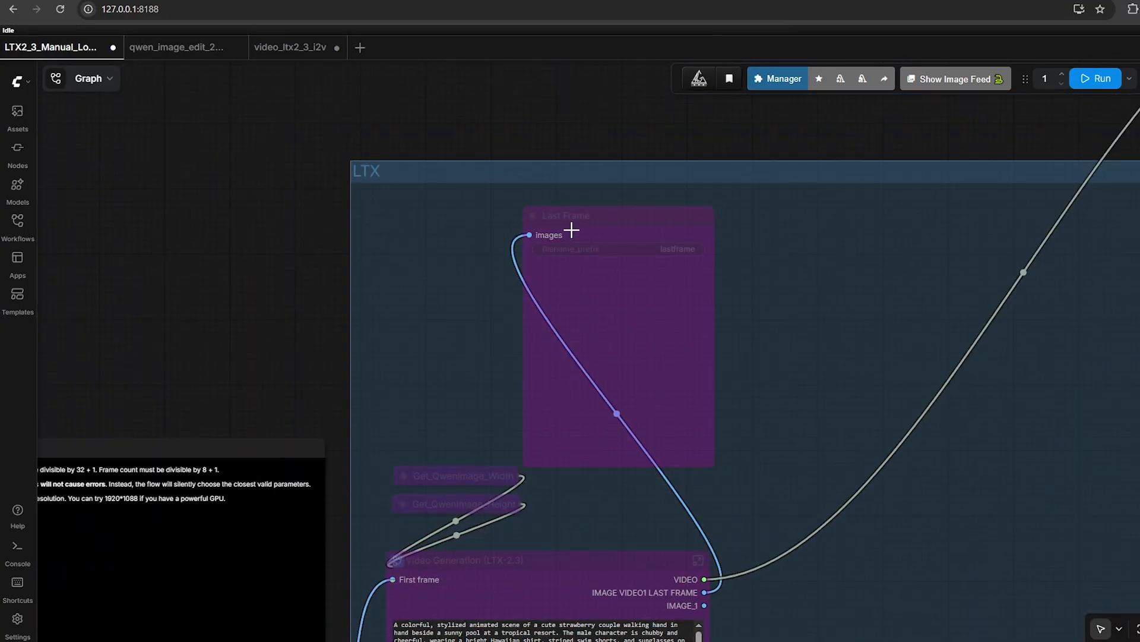
{"action": "scroll", "coordinate": [602, 216], "scroll_direction": "up", "scroll_amount": 6}
{"action": "scroll", "coordinate": [625, 216], "scroll_direction": "down", "scroll_amount": 12}
{"action": "scroll", "coordinate": [625, 217], "scroll_direction": "down", "scroll_amount": 5}
{"action": "left_click_drag", "start_coordinate": [632, 446], "coordinate": [657, 283]}
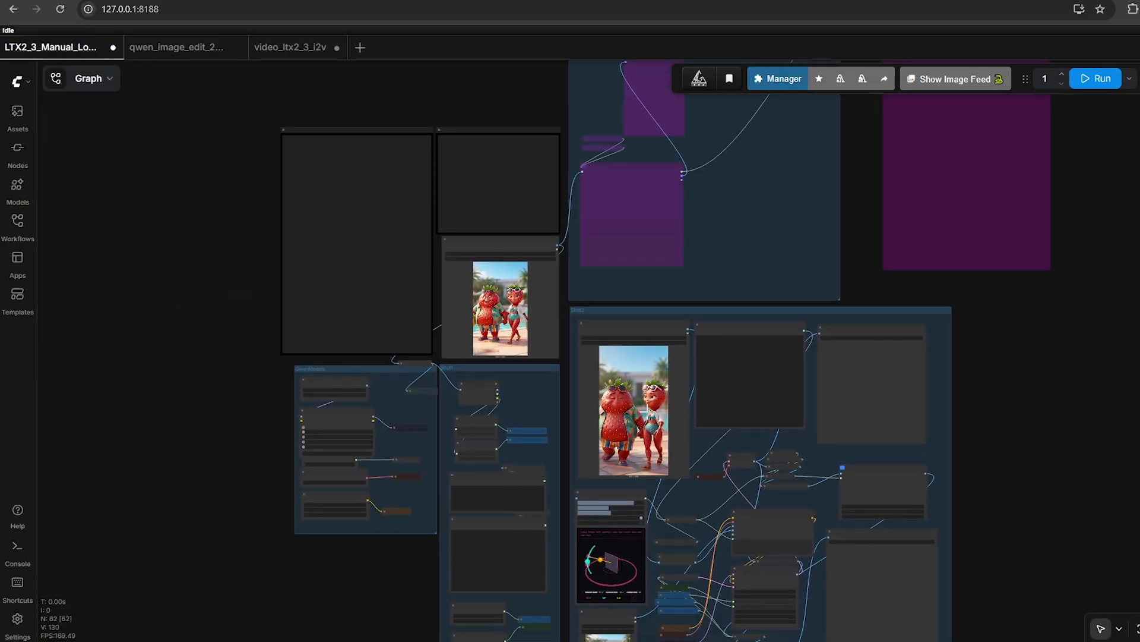
{"action": "scroll", "coordinate": [630, 401], "scroll_direction": "up", "scroll_amount": 10}
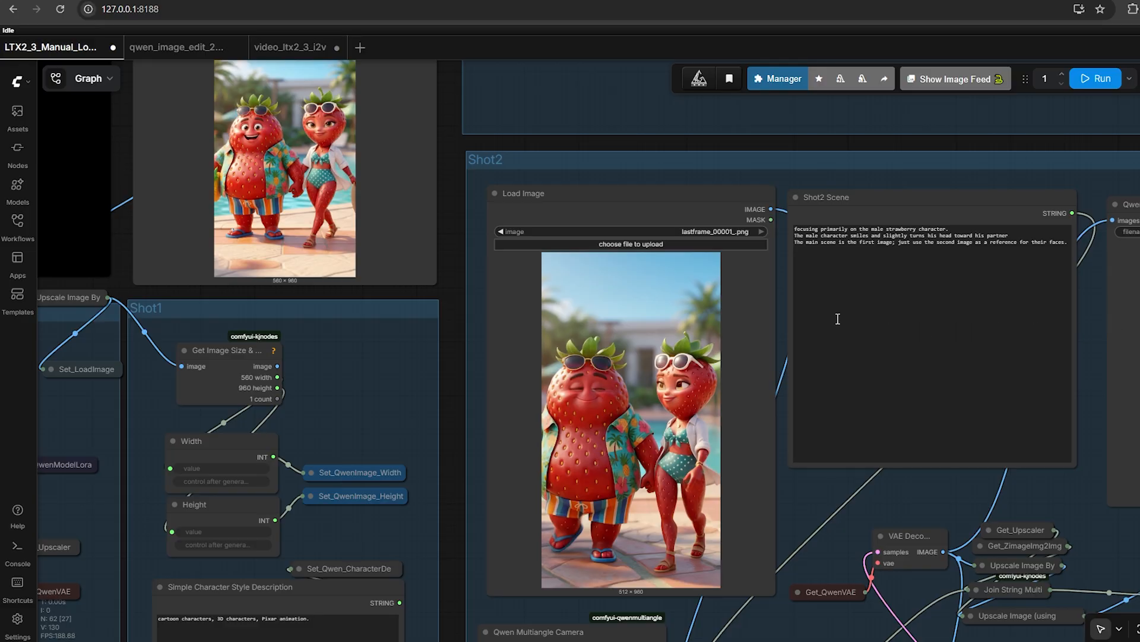
Step: Examine the Shot2 face reference image below the camera node and the Shot2 Scene prompt that refers to it
{"action": "left_click_drag", "start_coordinate": [755, 365], "coordinate": [697, 147]}
{"action": "scroll", "coordinate": [737, 460], "scroll_direction": "down", "scroll_amount": 3}
{"action": "left_click_drag", "start_coordinate": [719, 511], "coordinate": [704, 204]}
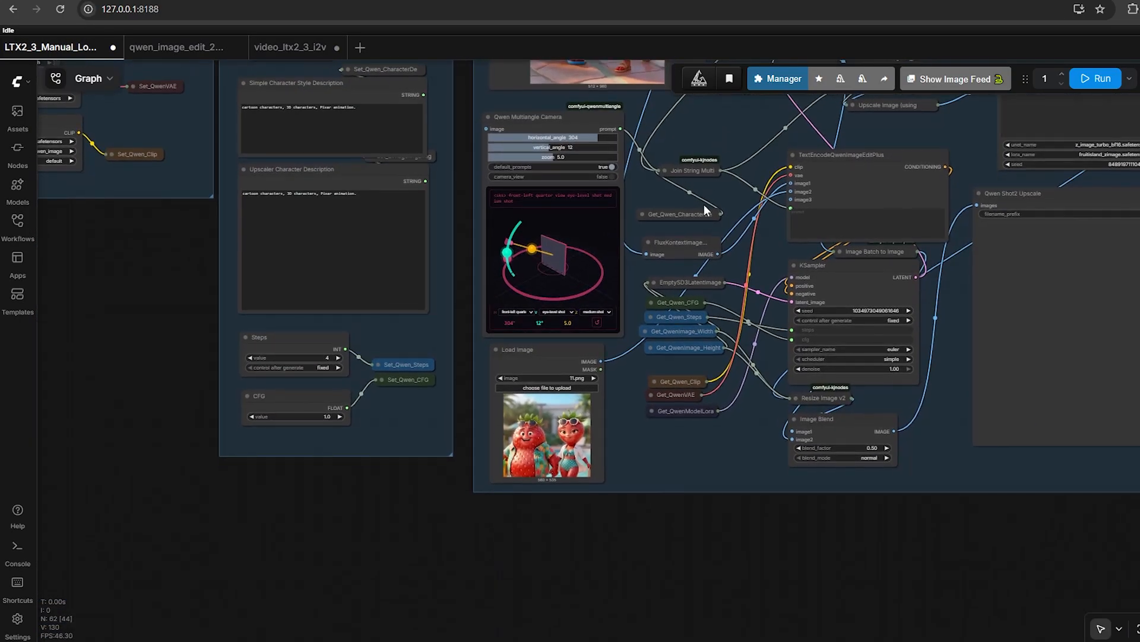
{"action": "scroll", "coordinate": [571, 413], "scroll_direction": "up", "scroll_amount": 4}
{"action": "scroll", "coordinate": [538, 467], "scroll_direction": "up", "scroll_amount": 3}
{"action": "scroll", "coordinate": [518, 492], "scroll_direction": "down", "scroll_amount": 6}
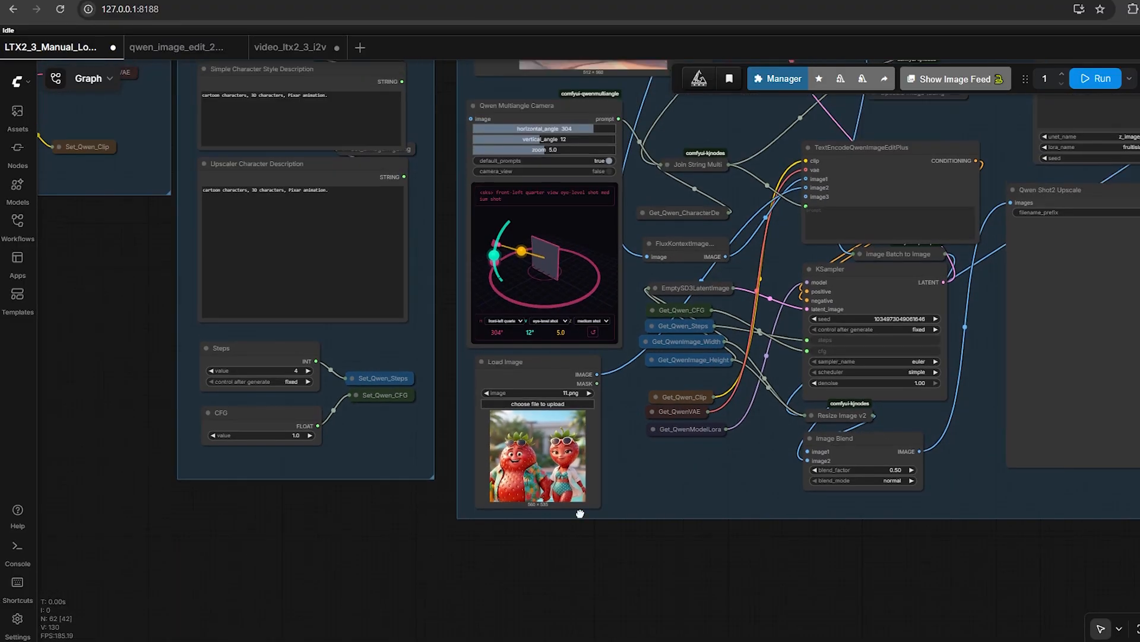
{"action": "left_click_drag", "start_coordinate": [729, 109], "coordinate": [623, 451]}
{"action": "scroll", "coordinate": [670, 211], "scroll_direction": "up", "scroll_amount": 3}
{"action": "left_click_drag", "start_coordinate": [681, 196], "coordinate": [663, 268]}
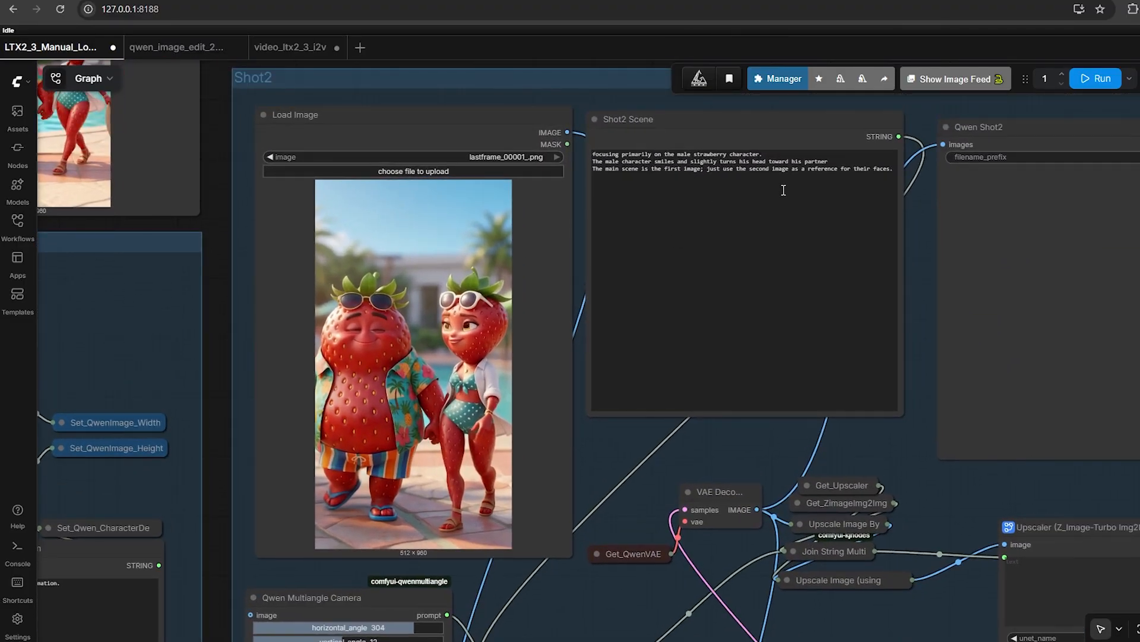
{"action": "scroll", "coordinate": [815, 179], "scroll_direction": "up", "scroll_amount": 3}
{"action": "scroll", "coordinate": [796, 214], "scroll_direction": "down", "scroll_amount": 1}
{"action": "left_click_drag", "start_coordinate": [789, 224], "coordinate": [777, 242]}
{"action": "scroll", "coordinate": [784, 237], "scroll_direction": "down", "scroll_amount": 4}
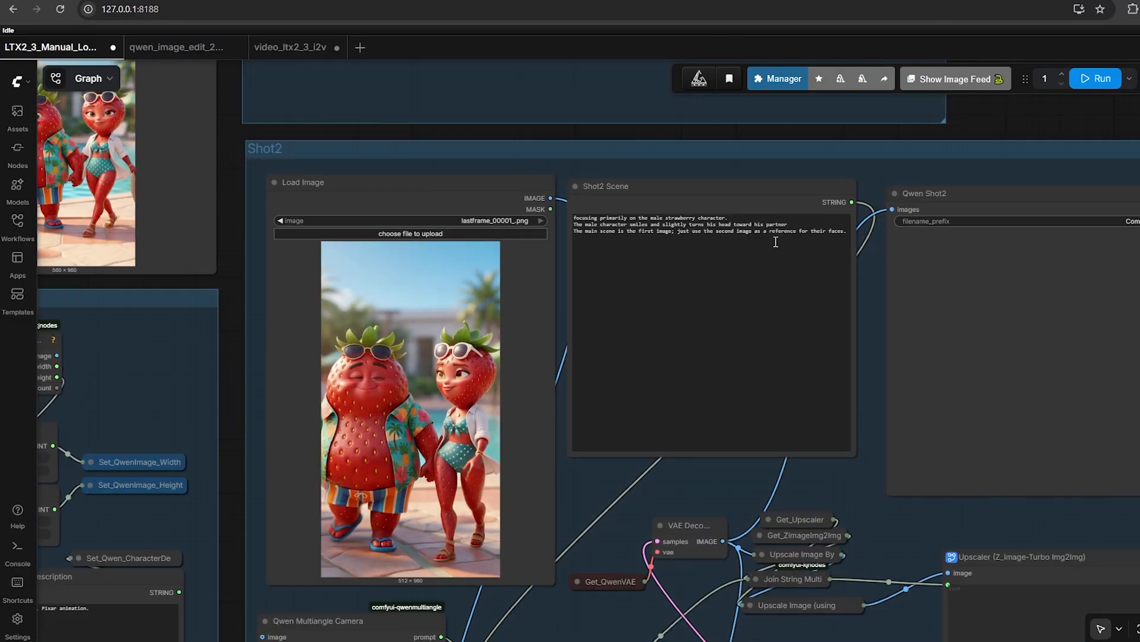
{"action": "scroll", "coordinate": [794, 233], "scroll_direction": "up", "scroll_amount": 5}
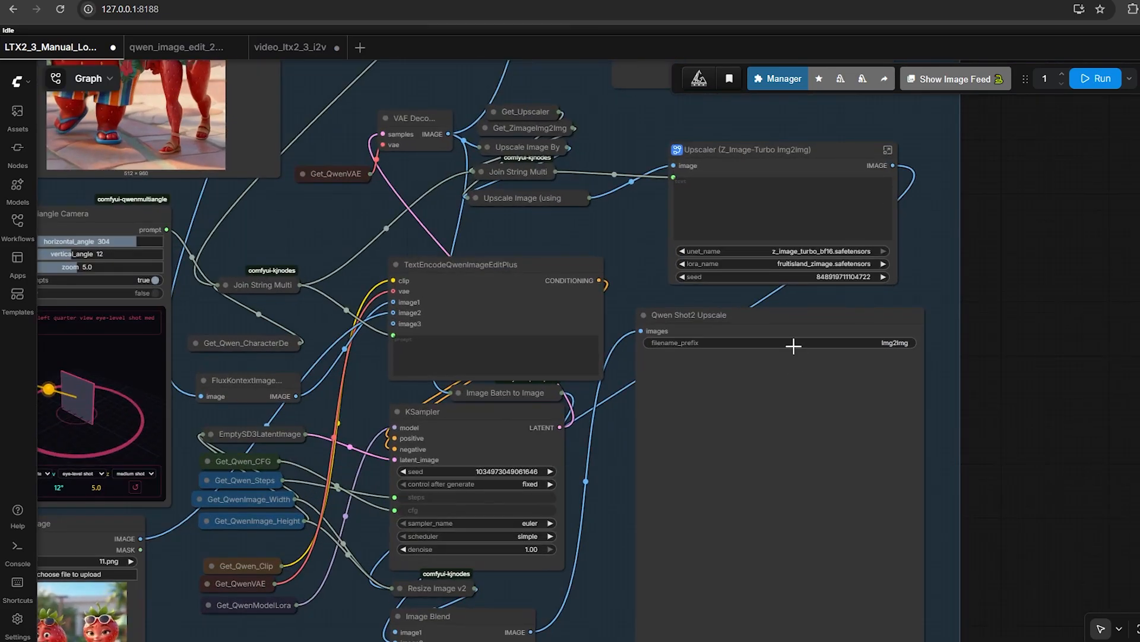
Step: Bypass the Upscaler (Z_Image-Turbo Img2Img) and Qwen Shot2 Upscale nodes in the Shot2 group
{"action": "left_click", "coordinate": [749, 150]}
{"action": "key", "text": "ctrl+b"}
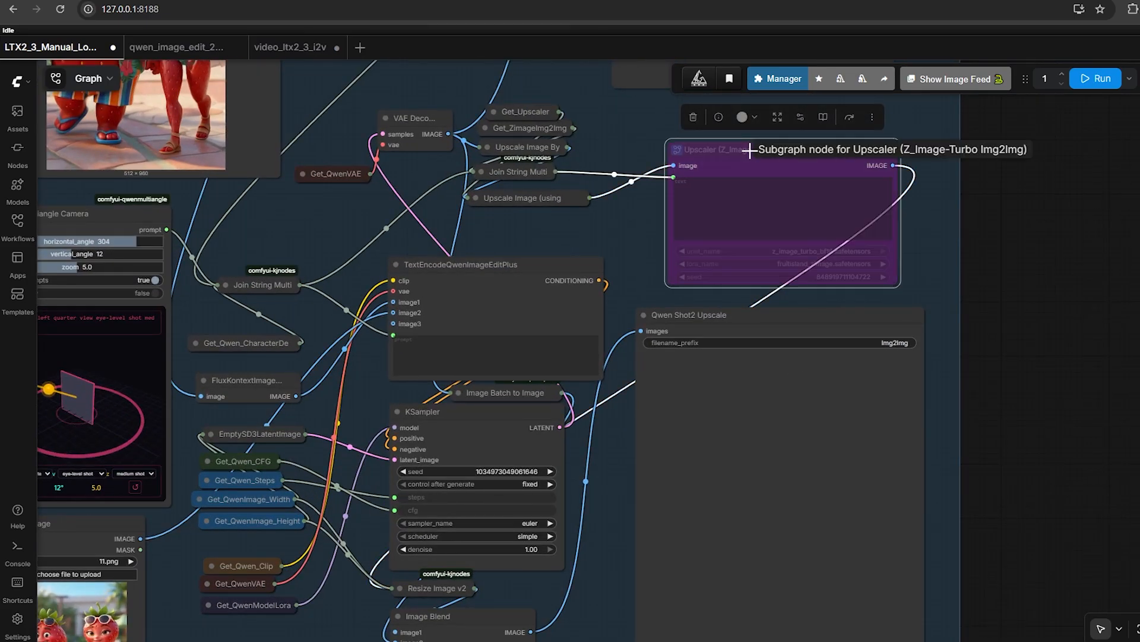
{"action": "left_click", "coordinate": [781, 319]}
{"action": "key", "text": "ctrl+b"}
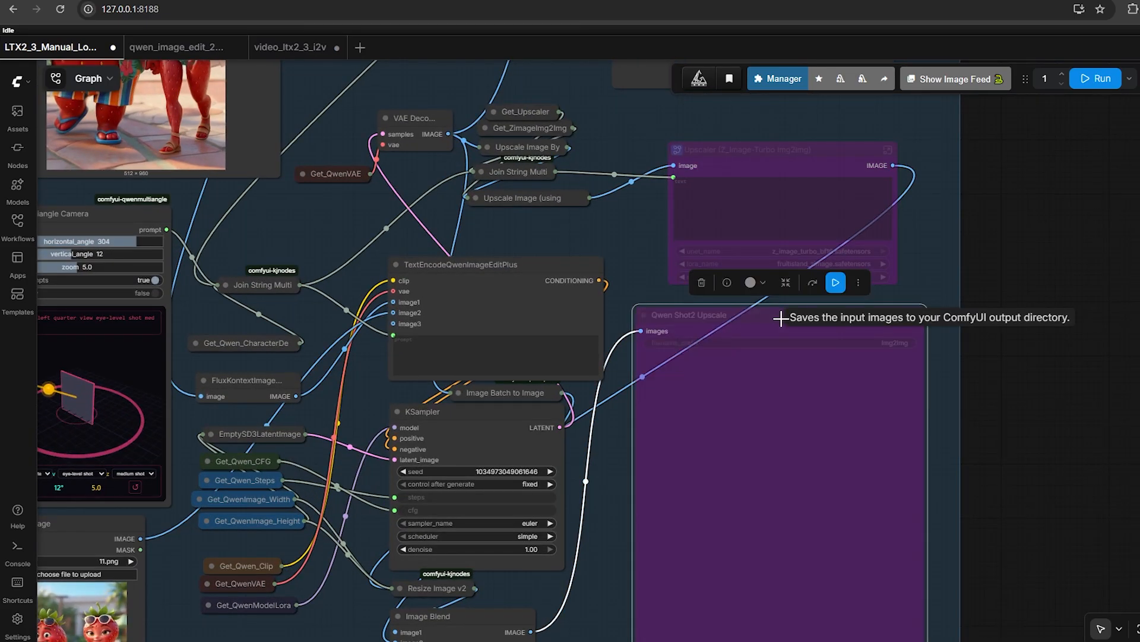
Step: Examine the generated side-profile image in the Qwen Shot2 node beside its scene prompt
{"action": "scroll", "coordinate": [781, 319], "scroll_direction": "down", "scroll_amount": 5}
{"action": "scroll", "coordinate": [1010, 356], "scroll_direction": "up", "scroll_amount": 3}
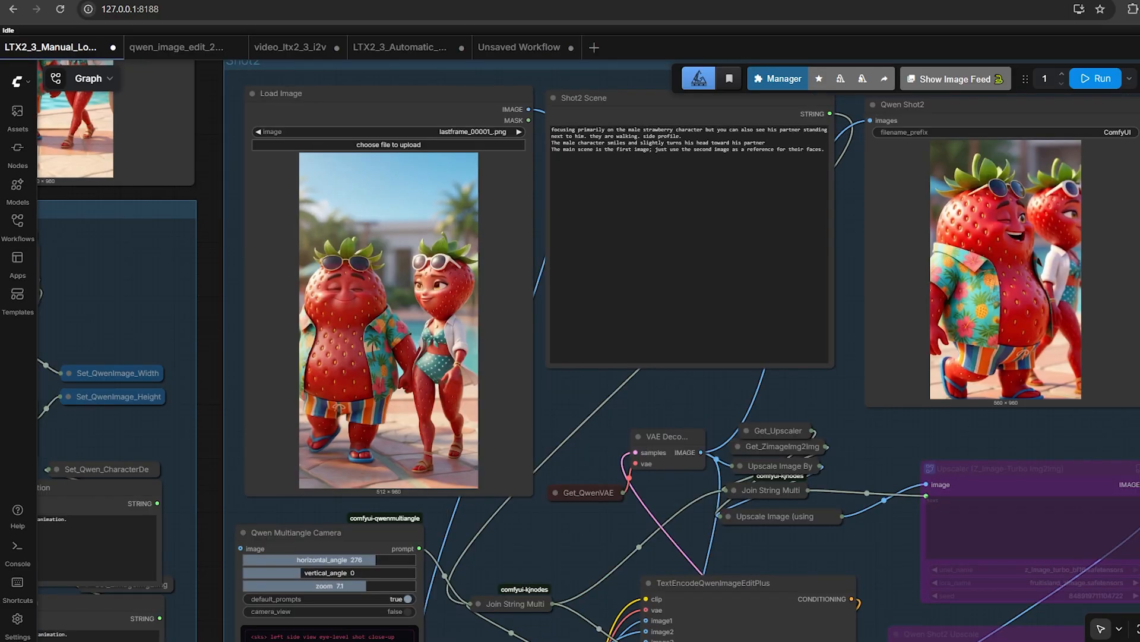
{"action": "scroll", "coordinate": [978, 216], "scroll_direction": "up", "scroll_amount": 2}
{"action": "left_click_drag", "start_coordinate": [977, 216], "coordinate": [712, 282]}
{"action": "scroll", "coordinate": [759, 275], "scroll_direction": "up", "scroll_amount": 3}
{"action": "scroll", "coordinate": [762, 275], "scroll_direction": "down", "scroll_amount": 4}
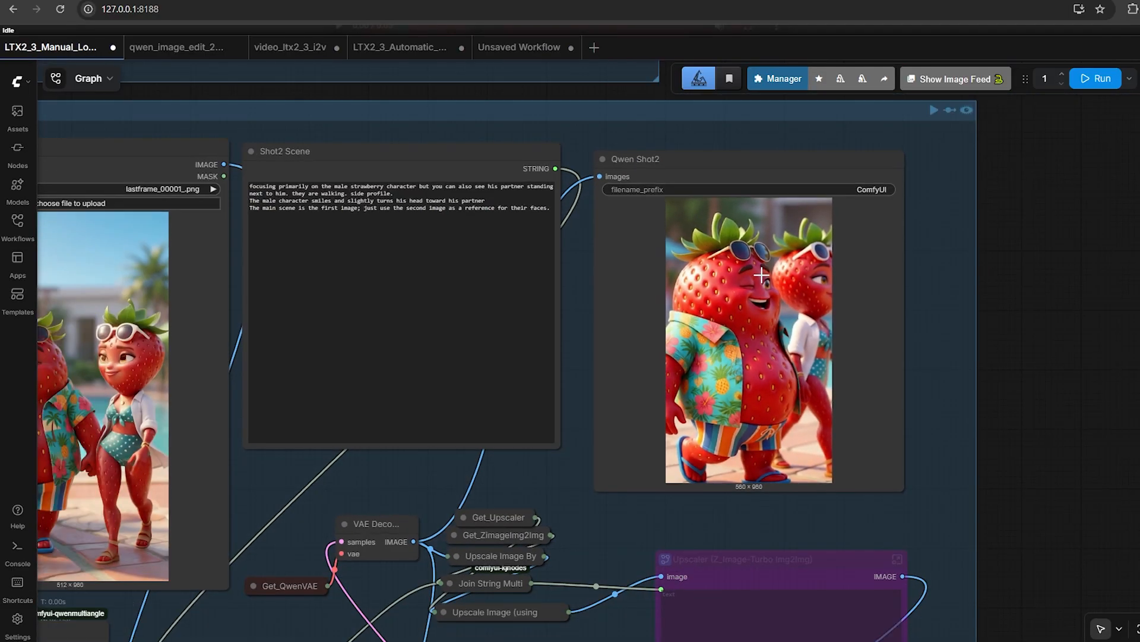
Step: Load the generated Qwen Shot2 image into the main Load Image node that supplies the video's first frame
{"action": "left_click_drag", "start_coordinate": [380, 276], "coordinate": [1139, 344]}
{"action": "left_click_drag", "start_coordinate": [664, 244], "coordinate": [819, 383]}
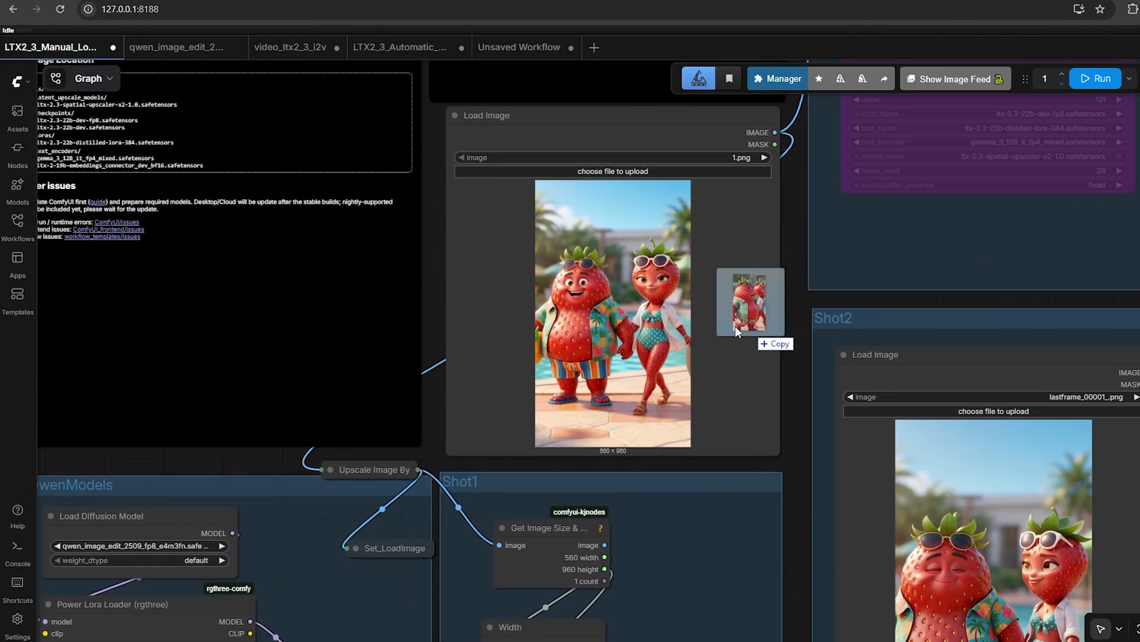
{"action": "left_click_drag", "start_coordinate": [739, 293], "coordinate": [701, 315]}
{"action": "scroll", "coordinate": [683, 297], "scroll_direction": "up", "scroll_amount": 3}
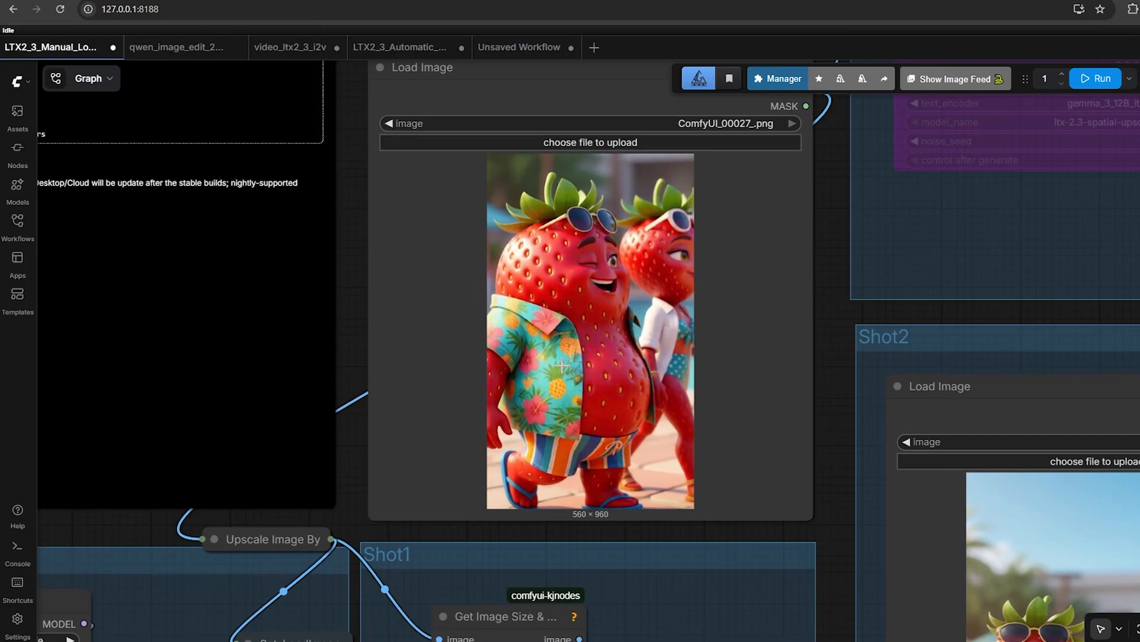
Step: Read the Video Generation (LTX-2.3) prompt from the scene and camera description through to the male character's dialogue
{"action": "scroll", "coordinate": [562, 366], "scroll_direction": "down", "scroll_amount": 2}
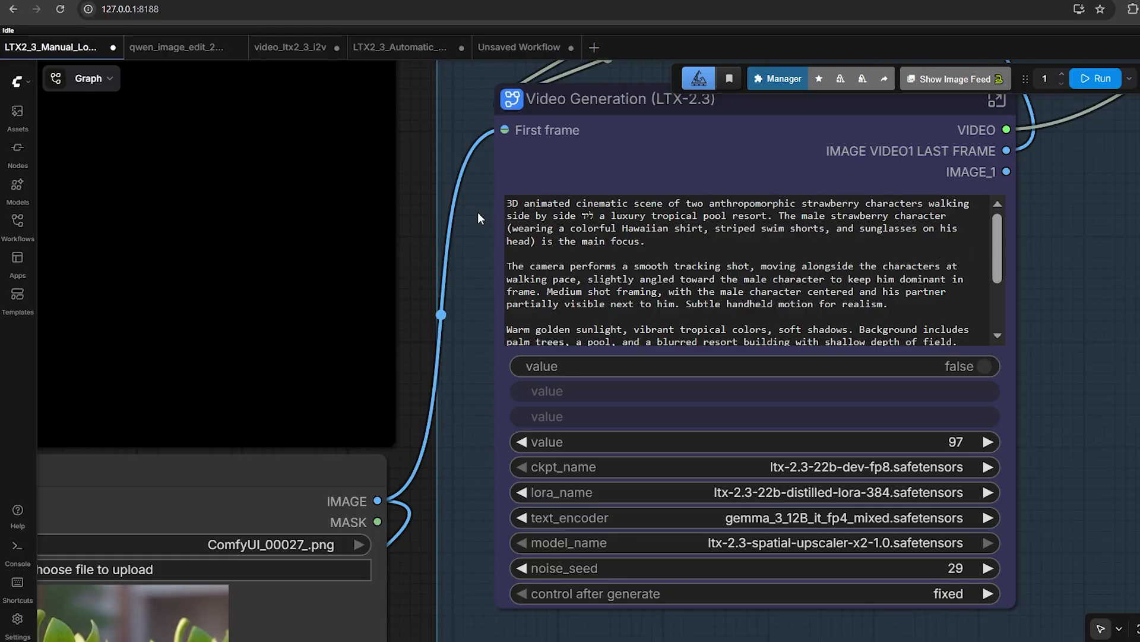
{"action": "left_click_drag", "start_coordinate": [510, 203], "coordinate": [926, 345]}
{"action": "left_click", "coordinate": [915, 295]}
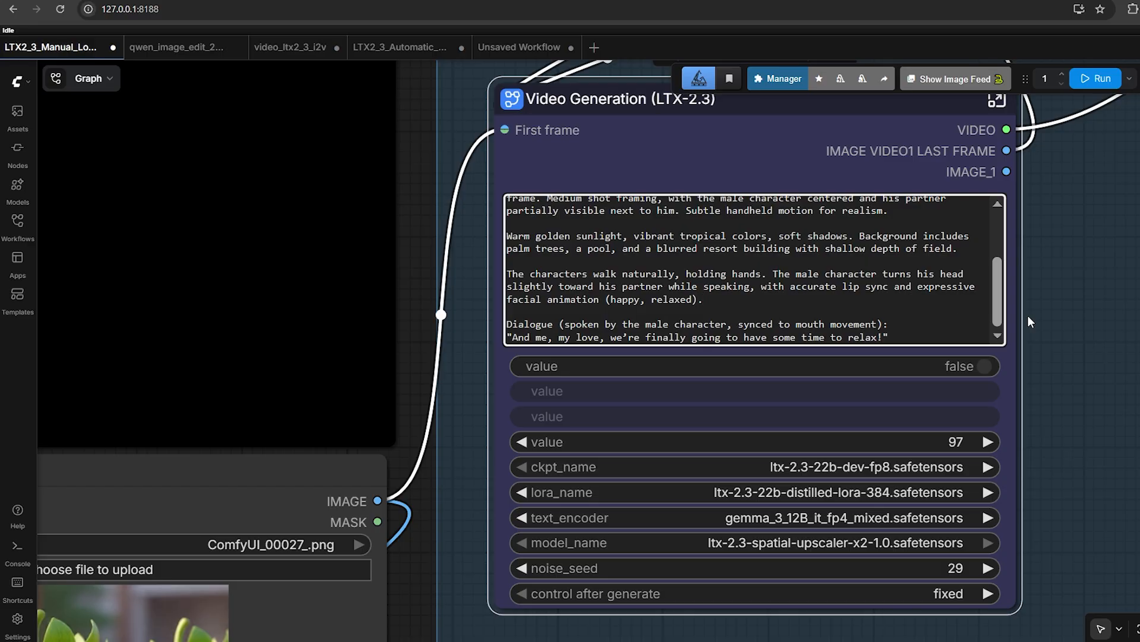
{"action": "scroll", "coordinate": [951, 273], "scroll_direction": "up", "scroll_amount": 3}
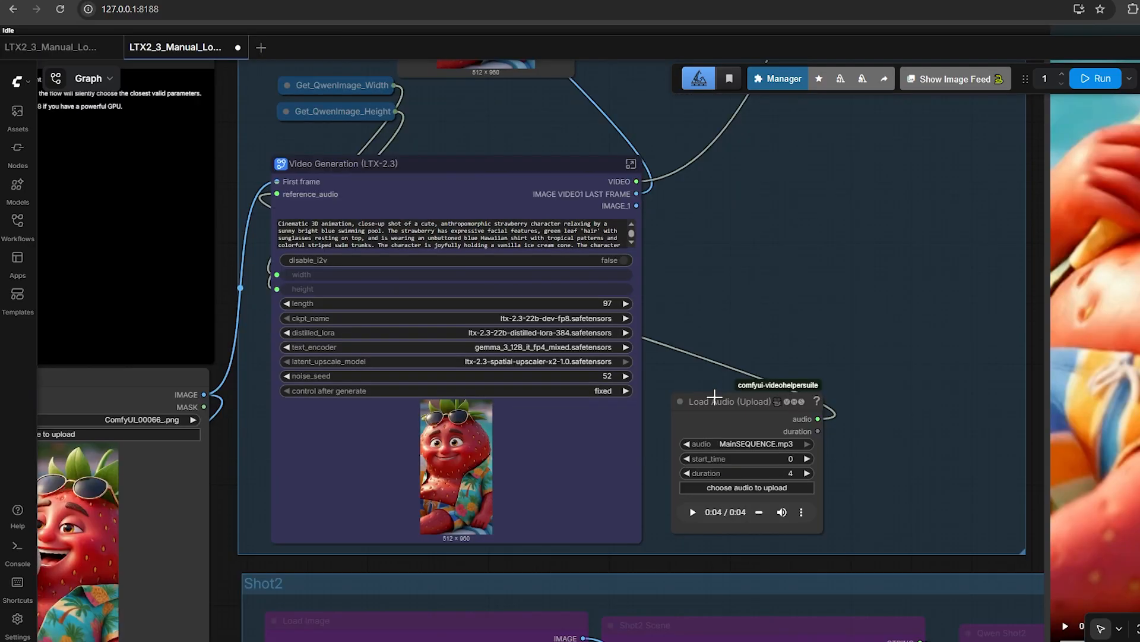
Step: Open the Video Generation (LTX-2.3) subgraph of the audio reference workflow and examine its ID-LoRA node and remaining node groups
{"action": "left_click", "coordinate": [715, 397]}
{"action": "left_click", "coordinate": [630, 165]}
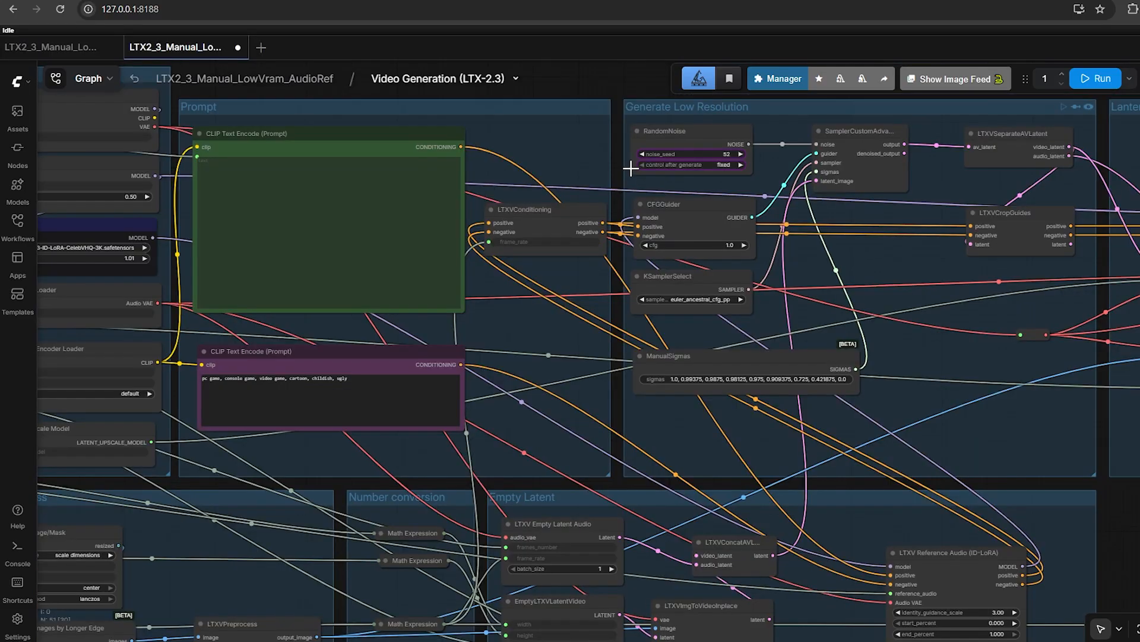
{"action": "left_click_drag", "start_coordinate": [561, 354], "coordinate": [1074, 481]}
{"action": "scroll", "coordinate": [534, 351], "scroll_direction": "up", "scroll_amount": 5}
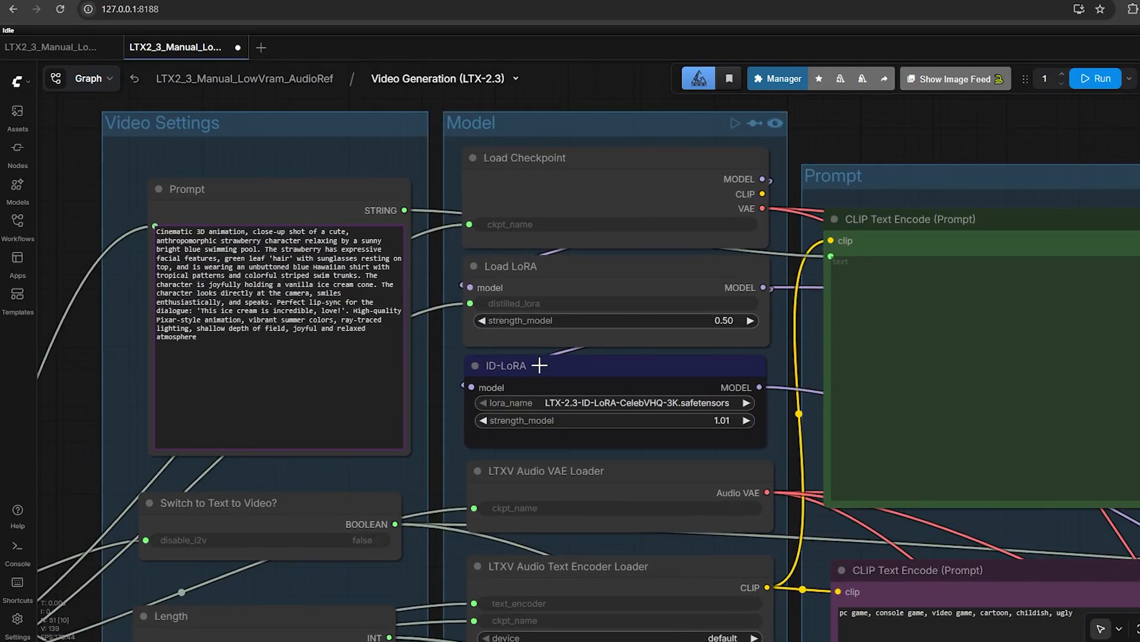
{"action": "left_click", "coordinate": [540, 364]}
{"action": "scroll", "coordinate": [593, 386], "scroll_direction": "up", "scroll_amount": 4}
{"action": "scroll", "coordinate": [593, 391], "scroll_direction": "up", "scroll_amount": 1}
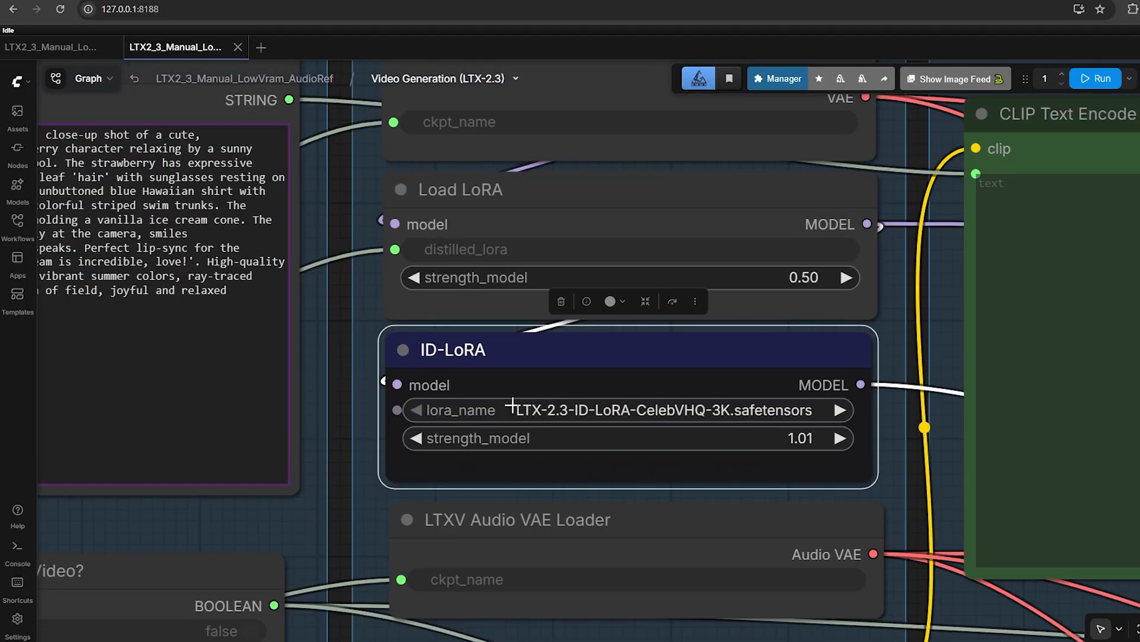
{"action": "scroll", "coordinate": [511, 405], "scroll_direction": "down", "scroll_amount": 8}
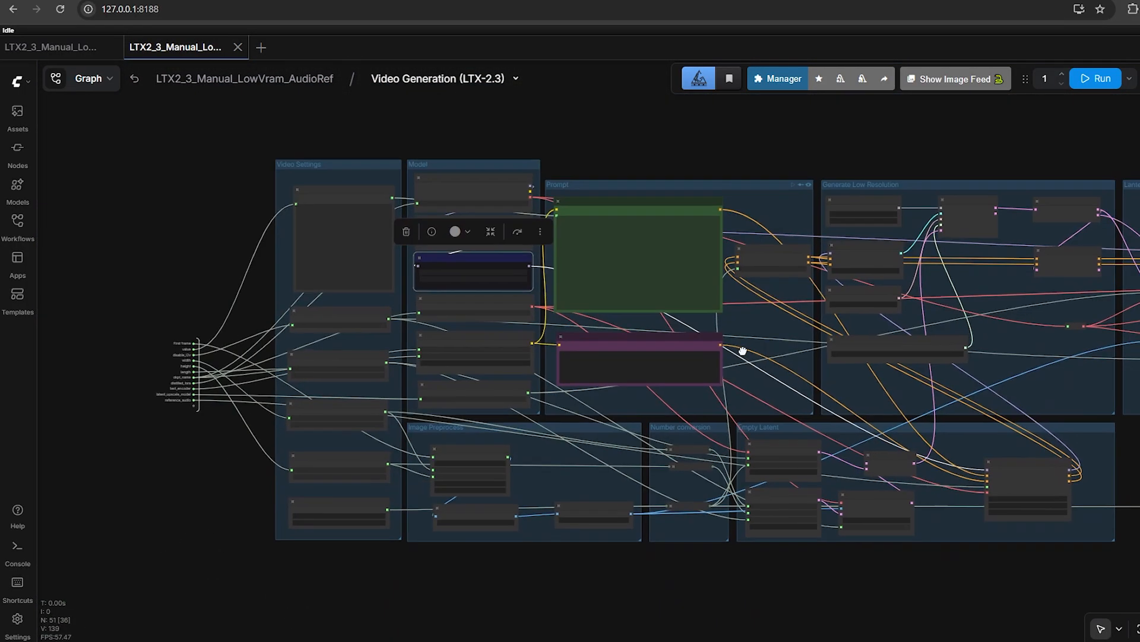
{"action": "left_click_drag", "start_coordinate": [741, 351], "coordinate": [428, 295]}
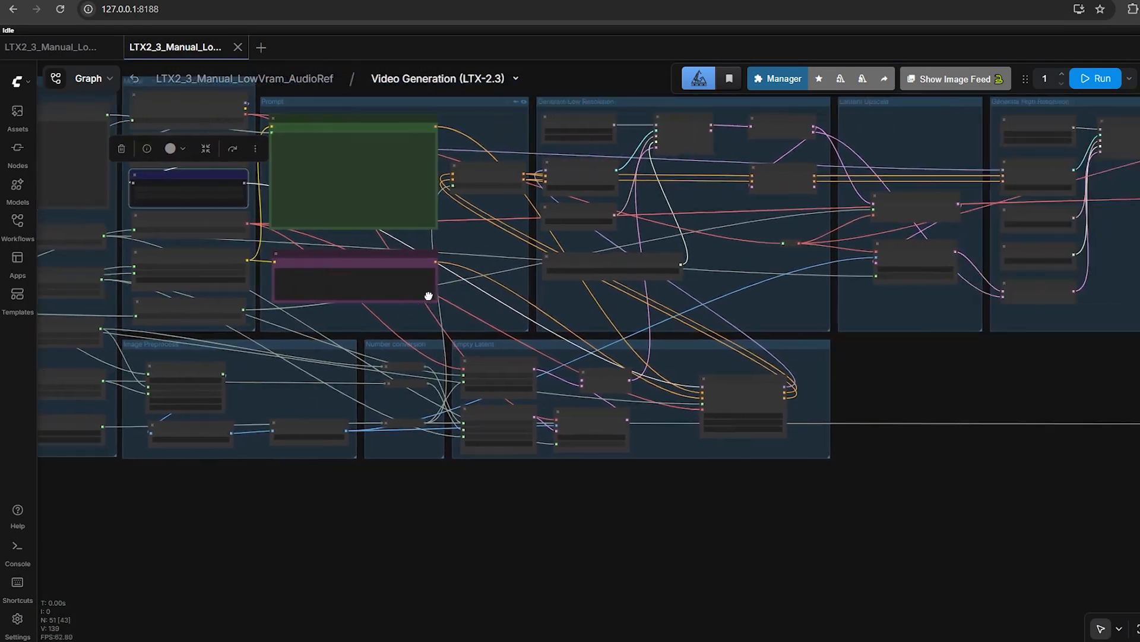
Step: Play the MainSEQUENCE.mp3 reference audio in the Load Audio (Upload) node
{"action": "scroll", "coordinate": [733, 382], "scroll_direction": "up", "scroll_amount": 10}
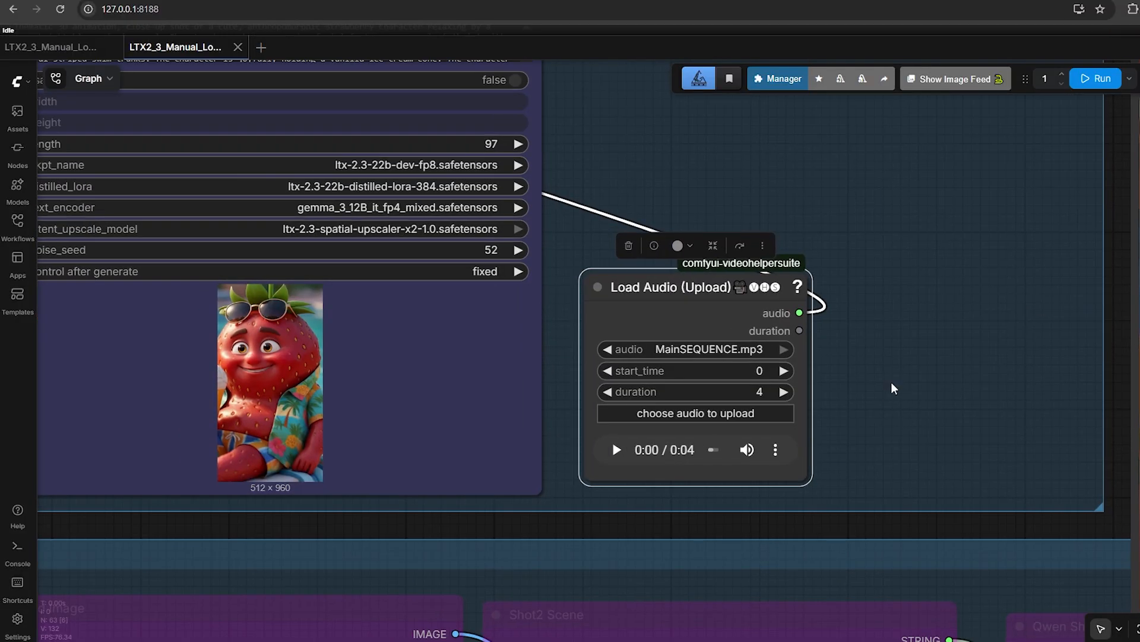
{"action": "left_click", "coordinate": [618, 451]}
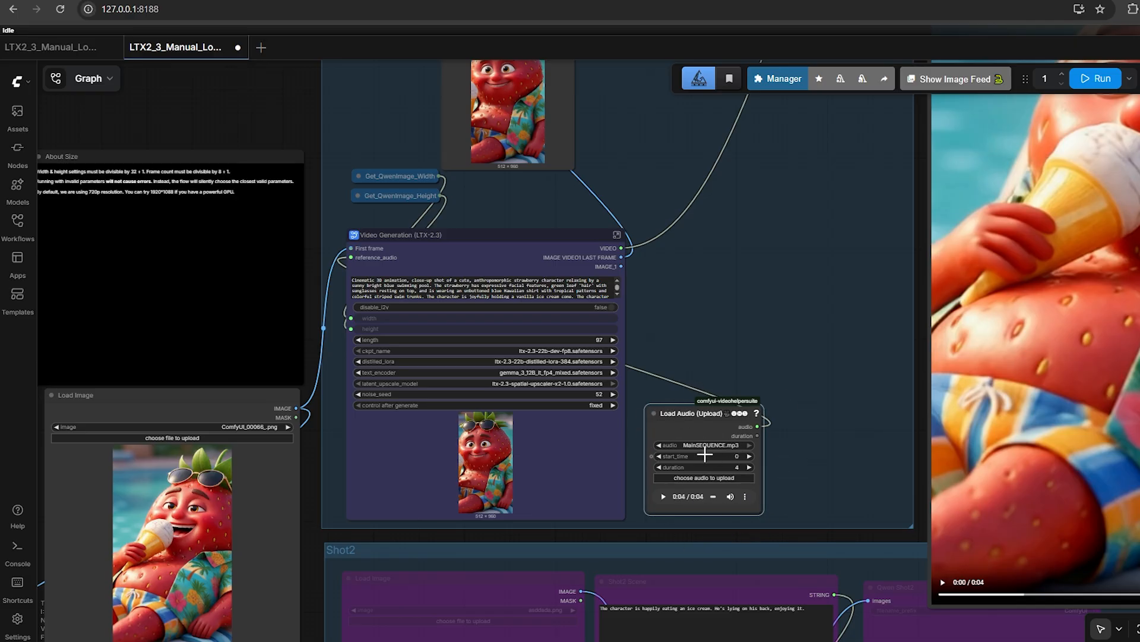
Step: Play the generated close-up strawberry video in the output node of the audio reference workflow
{"action": "scroll", "coordinate": [627, 379], "scroll_direction": "down", "scroll_amount": 4}
{"action": "left_click_drag", "start_coordinate": [654, 351], "coordinate": [513, 358]}
{"action": "scroll", "coordinate": [772, 499], "scroll_direction": "up", "scroll_amount": 2}
{"action": "scroll", "coordinate": [982, 364], "scroll_direction": "down", "scroll_amount": 2}
{"action": "left_click_drag", "start_coordinate": [982, 365], "coordinate": [799, 445]}
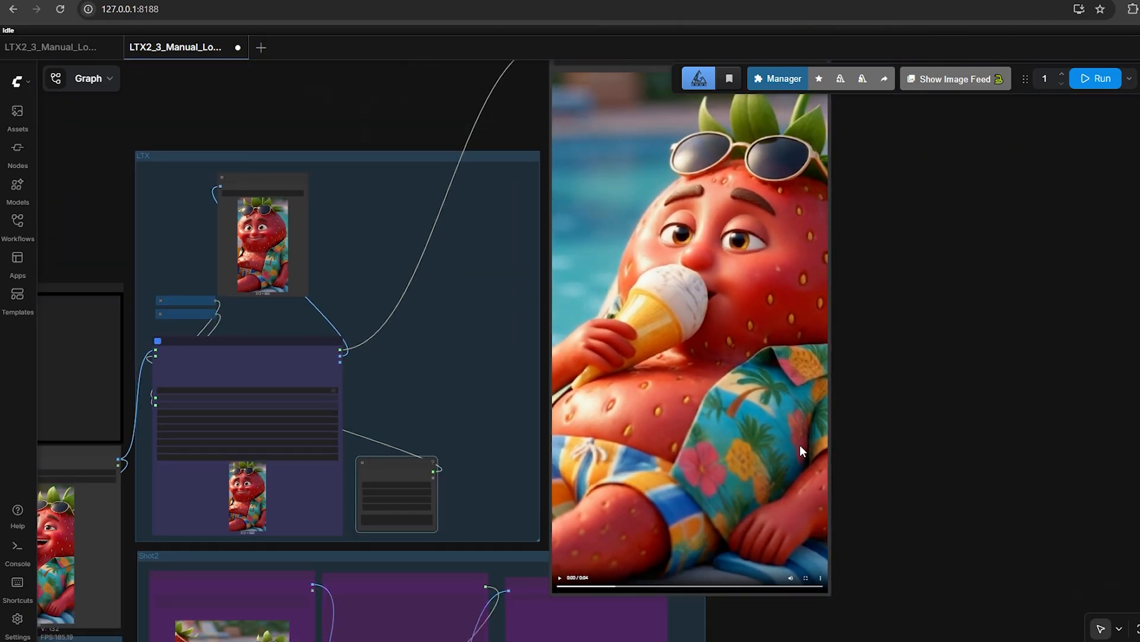
{"action": "scroll", "coordinate": [837, 427], "scroll_direction": "down", "scroll_amount": 1}
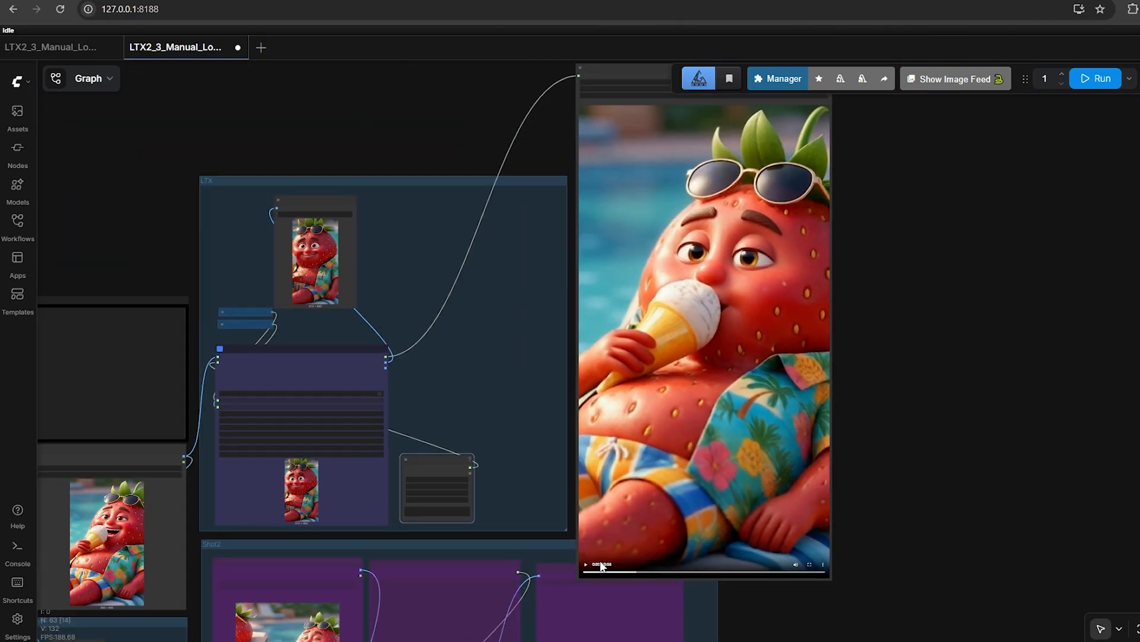
{"action": "left_click", "coordinate": [585, 569]}
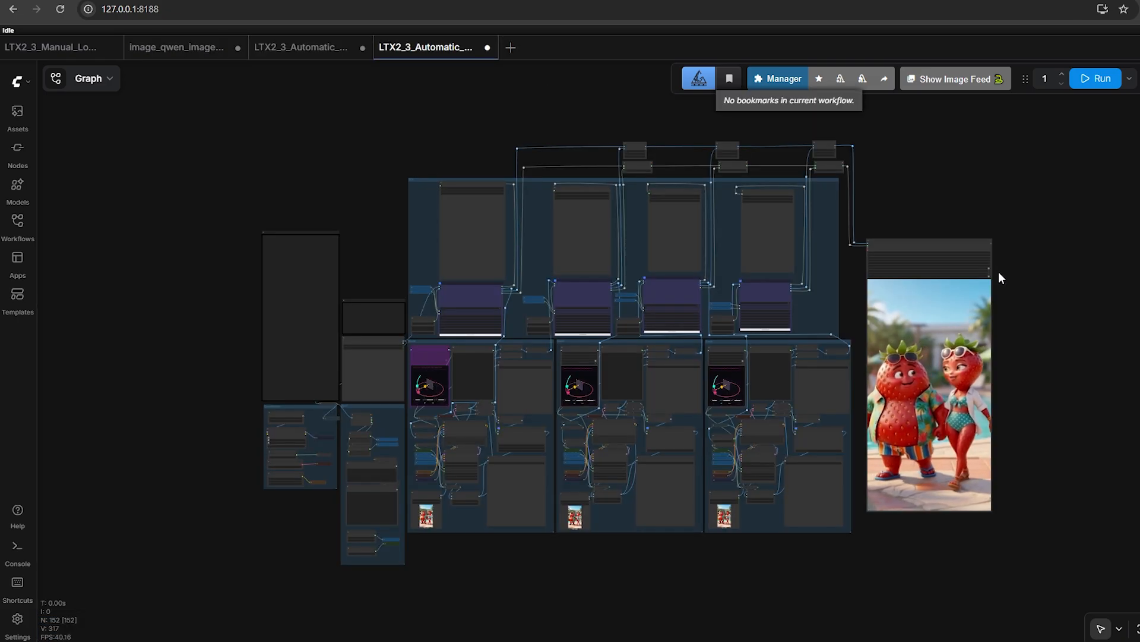
Step: Examine the automatic workflow's QwenModels, Shot1 and Shot2 groups, including the Qwen image-edit, Z_Image-Turbo Img2Img and Qwen Shot2 Upscale nodes
{"action": "scroll", "coordinate": [985, 232], "scroll_direction": "down", "scroll_amount": 2}
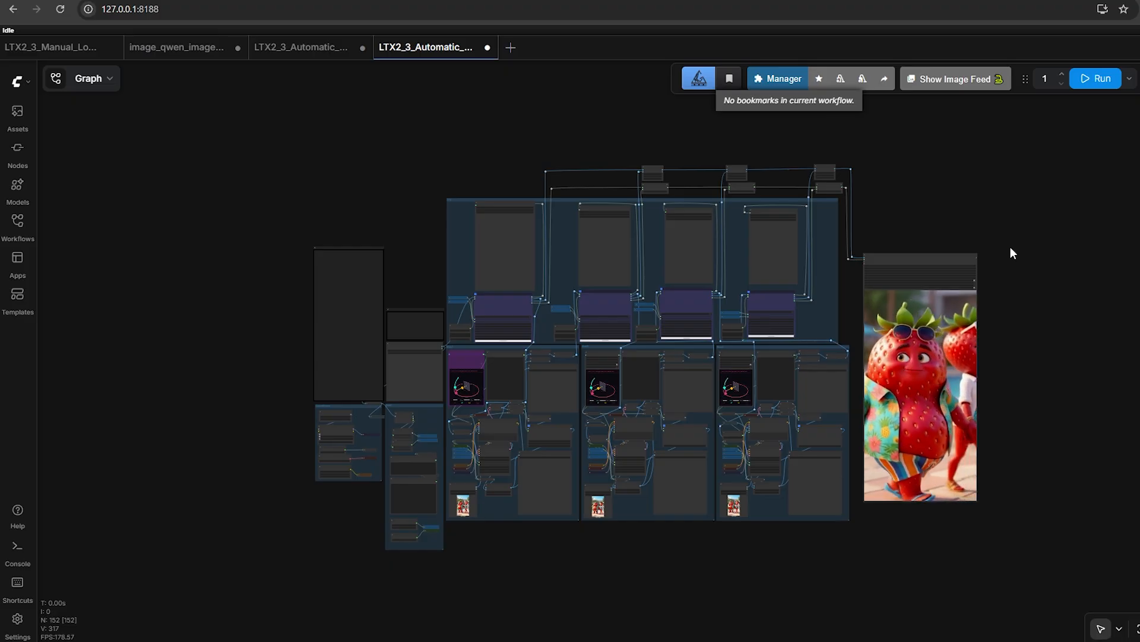
{"action": "scroll", "coordinate": [417, 442], "scroll_direction": "up", "scroll_amount": 5}
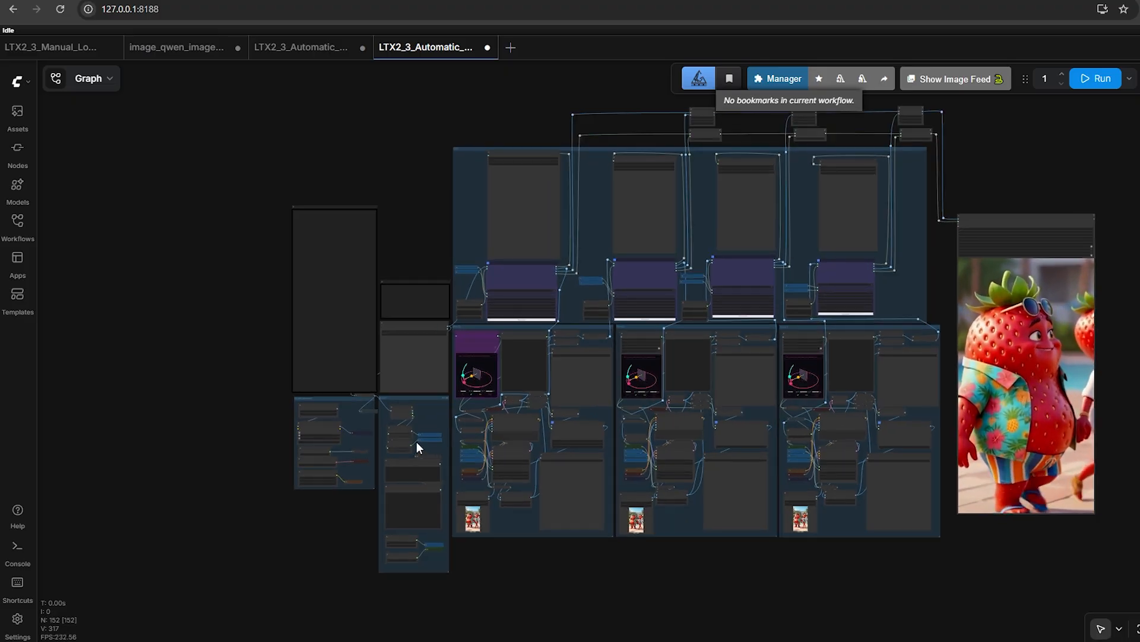
{"action": "scroll", "coordinate": [420, 432], "scroll_direction": "up", "scroll_amount": 5}
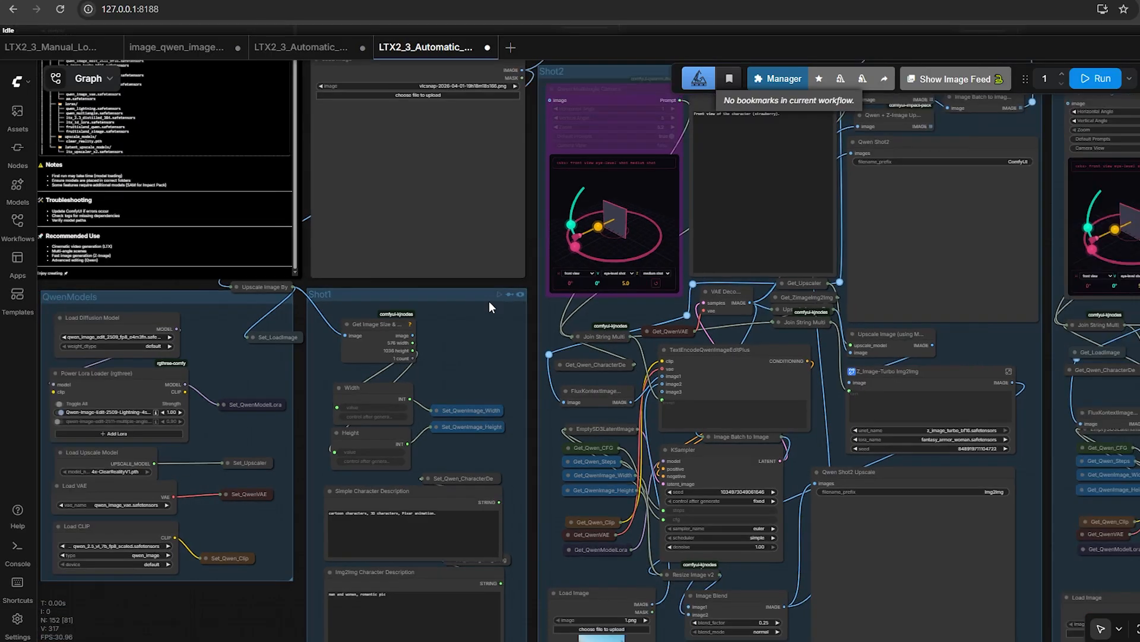
{"action": "scroll", "coordinate": [490, 302], "scroll_direction": "down", "scroll_amount": 1}
{"action": "left_click_drag", "start_coordinate": [489, 302], "coordinate": [336, 444]}
{"action": "scroll", "coordinate": [674, 205], "scroll_direction": "up", "scroll_amount": 3}
{"action": "left_click_drag", "start_coordinate": [677, 203], "coordinate": [528, 90]}
{"action": "scroll", "coordinate": [528, 90], "scroll_direction": "down", "scroll_amount": 3}
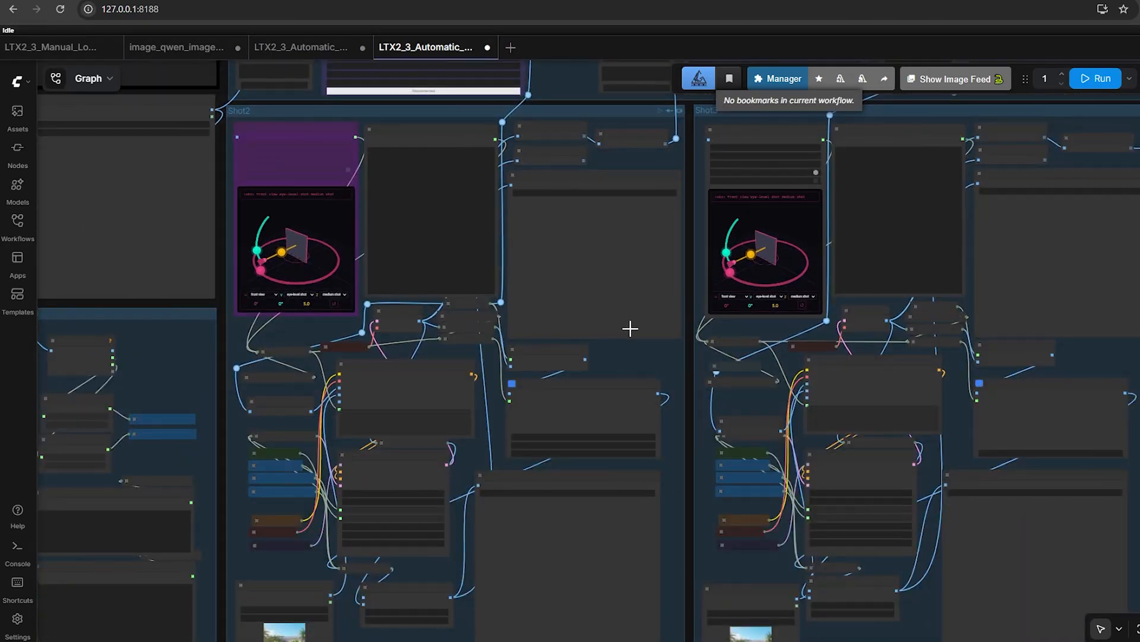
{"action": "left_click_drag", "start_coordinate": [629, 328], "coordinate": [650, 206]}
{"action": "scroll", "coordinate": [418, 499], "scroll_direction": "up", "scroll_amount": 3}
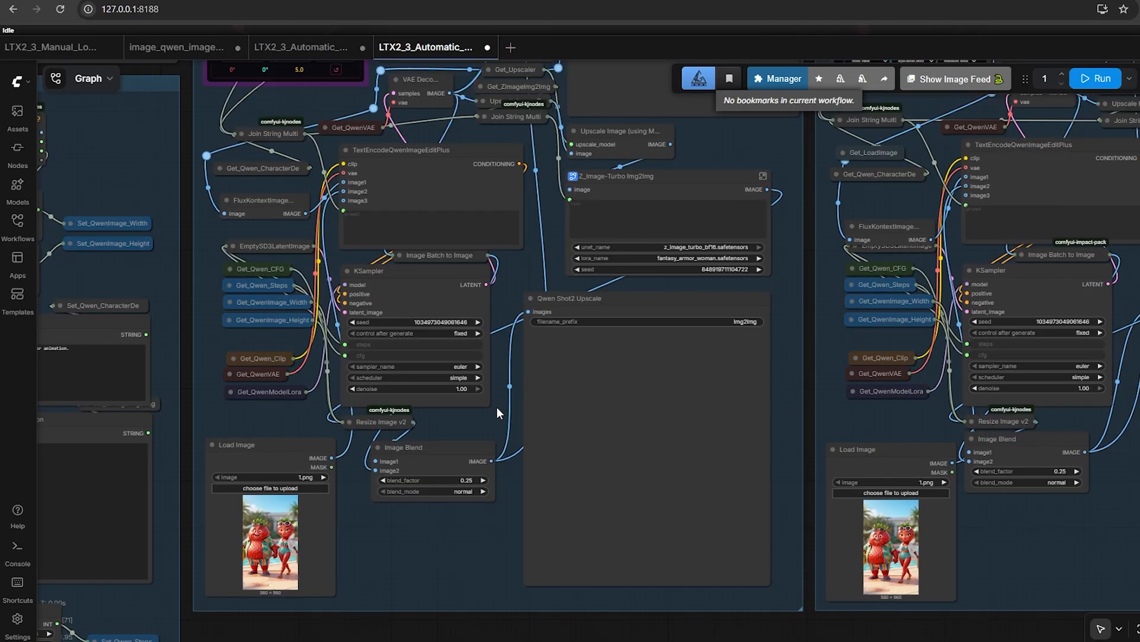
{"action": "scroll", "coordinate": [468, 438], "scroll_direction": "up", "scroll_amount": 1}
{"action": "left_click_drag", "start_coordinate": [468, 438], "coordinate": [324, 598]}
{"action": "scroll", "coordinate": [660, 300], "scroll_direction": "down", "scroll_amount": 4}
{"action": "left_click_drag", "start_coordinate": [659, 300], "coordinate": [505, 577]}
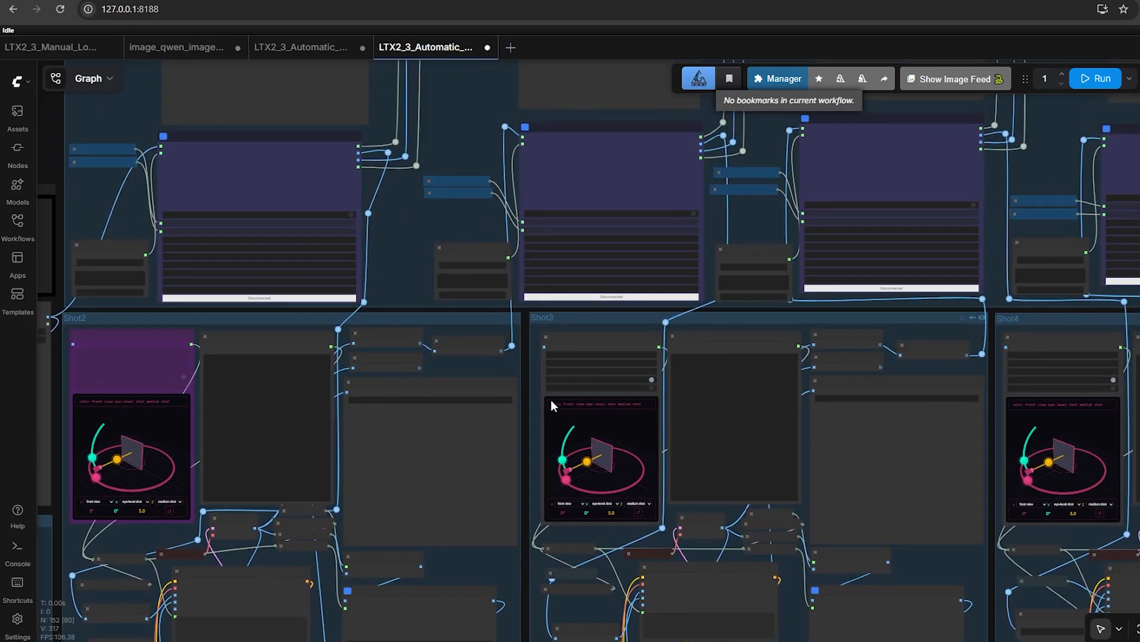
Step: Examine the Shot3 and Shot4 groups and the Save Video, Merge Images and AudioConcatenate nodes of the automatic workflow
{"action": "left_click_drag", "start_coordinate": [534, 328], "coordinate": [521, 439]}
{"action": "scroll", "coordinate": [556, 270], "scroll_direction": "up", "scroll_amount": 4}
{"action": "left_click_drag", "start_coordinate": [830, 364], "coordinate": [752, 230]}
{"action": "scroll", "coordinate": [760, 253], "scroll_direction": "down", "scroll_amount": 6}
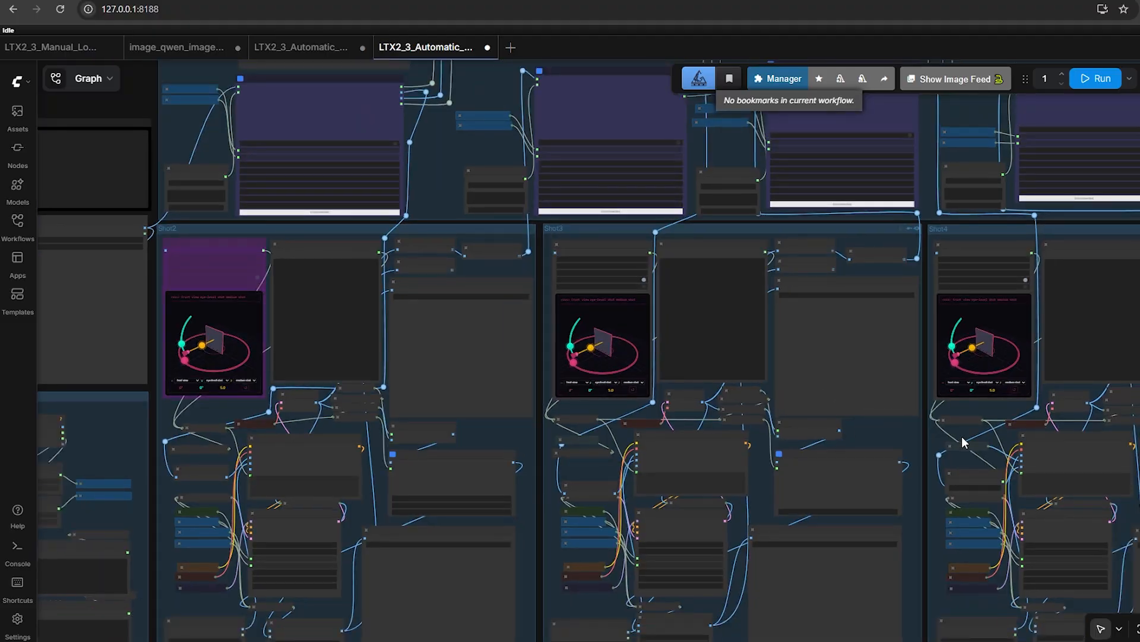
{"action": "left_click_drag", "start_coordinate": [530, 443], "coordinate": [372, 428]}
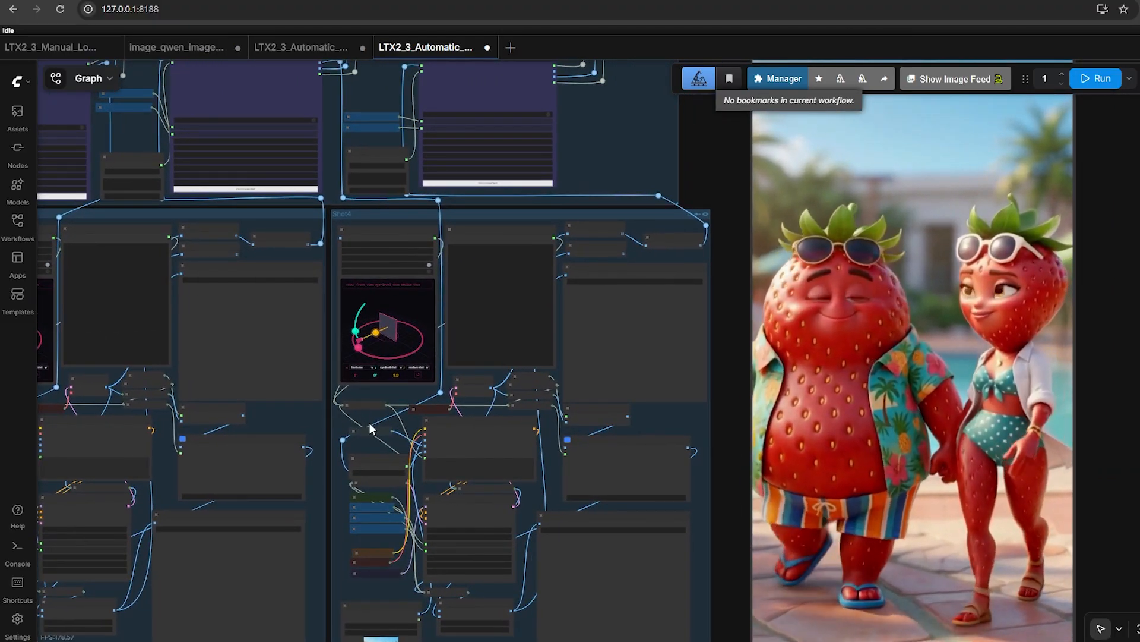
{"action": "scroll", "coordinate": [434, 426], "scroll_direction": "down", "scroll_amount": 3}
{"action": "left_click_drag", "start_coordinate": [598, 247], "coordinate": [893, 451]}
{"action": "scroll", "coordinate": [581, 380], "scroll_direction": "down", "scroll_amount": 2}
{"action": "scroll", "coordinate": [544, 265], "scroll_direction": "up", "scroll_amount": 2}
{"action": "scroll", "coordinate": [595, 283], "scroll_direction": "up", "scroll_amount": 3}
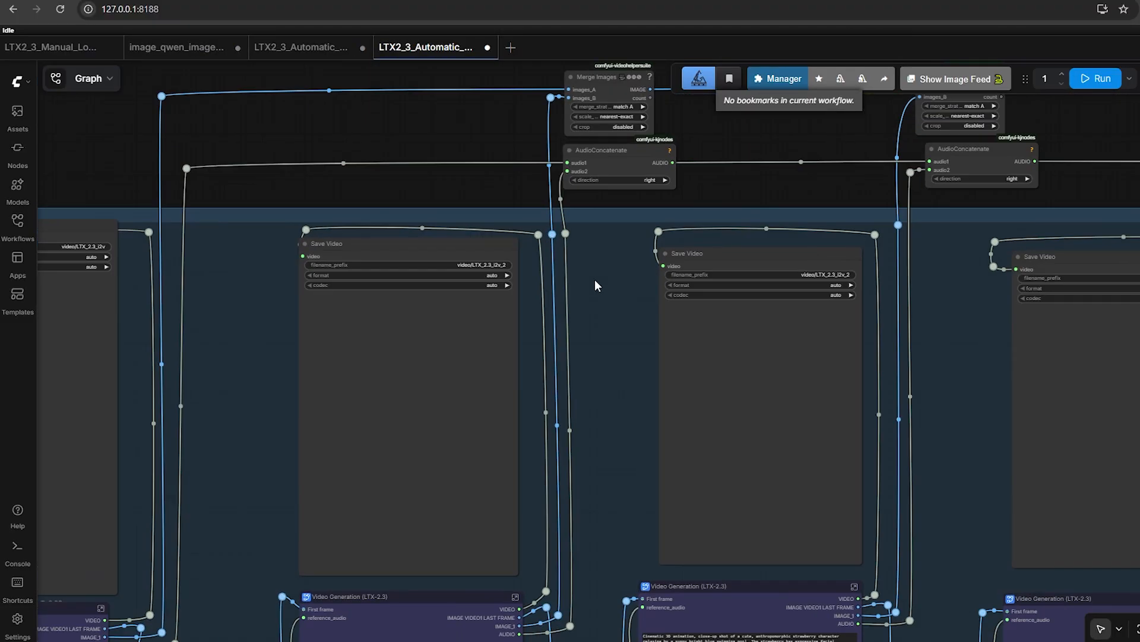
{"action": "left_click_drag", "start_coordinate": [596, 283], "coordinate": [422, 281]}
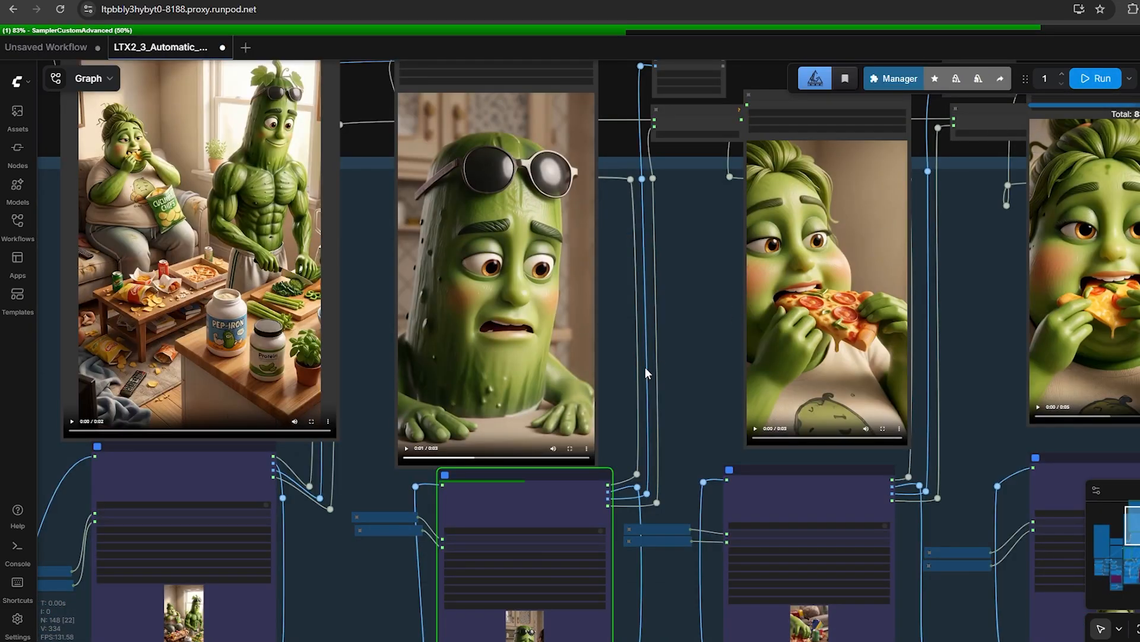
Step: Review the cucumber workflow's Video Generation (LTX-2.3) nodes and shot videos on the RunPod instance, including the final combined video
{"action": "left_click_drag", "start_coordinate": [646, 368], "coordinate": [692, 270]}
{"action": "scroll", "coordinate": [672, 446], "scroll_direction": "up", "scroll_amount": 3}
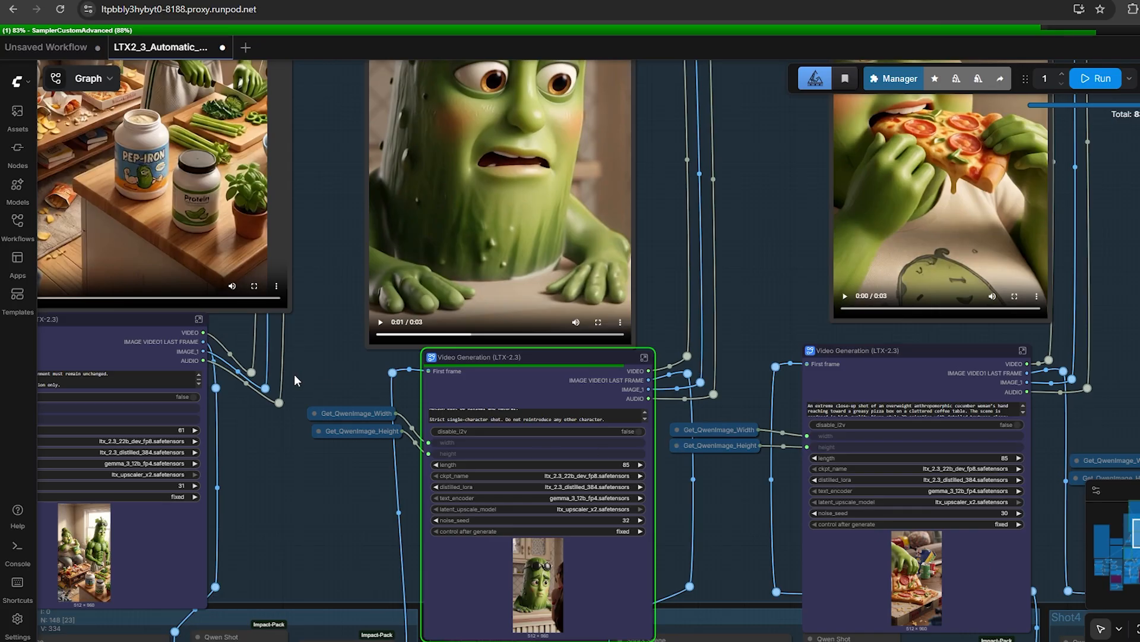
{"action": "left_click_drag", "start_coordinate": [269, 377], "coordinate": [452, 403]}
{"action": "scroll", "coordinate": [468, 404], "scroll_direction": "down", "scroll_amount": 2}
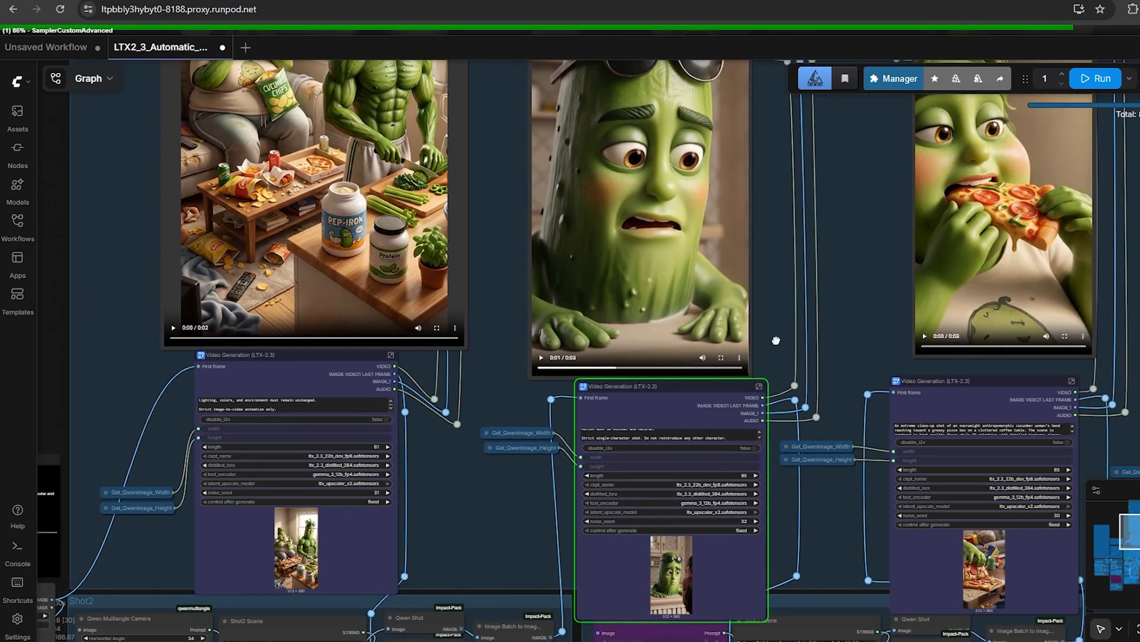
{"action": "left_click_drag", "start_coordinate": [779, 334], "coordinate": [736, 425]}
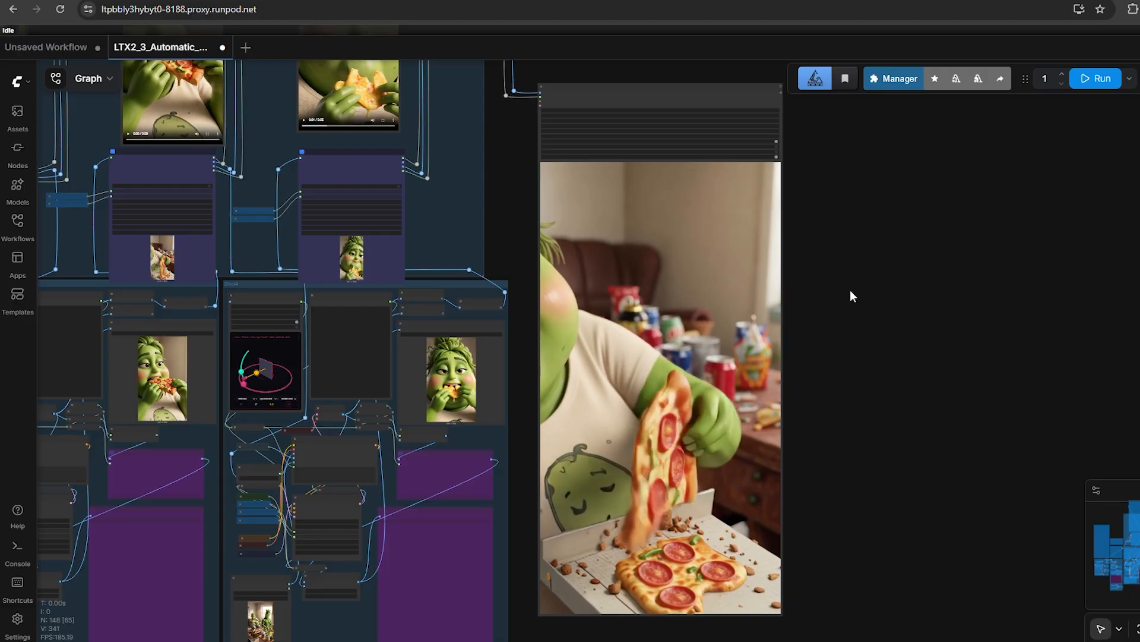
{"action": "left_click", "coordinate": [726, 253]}
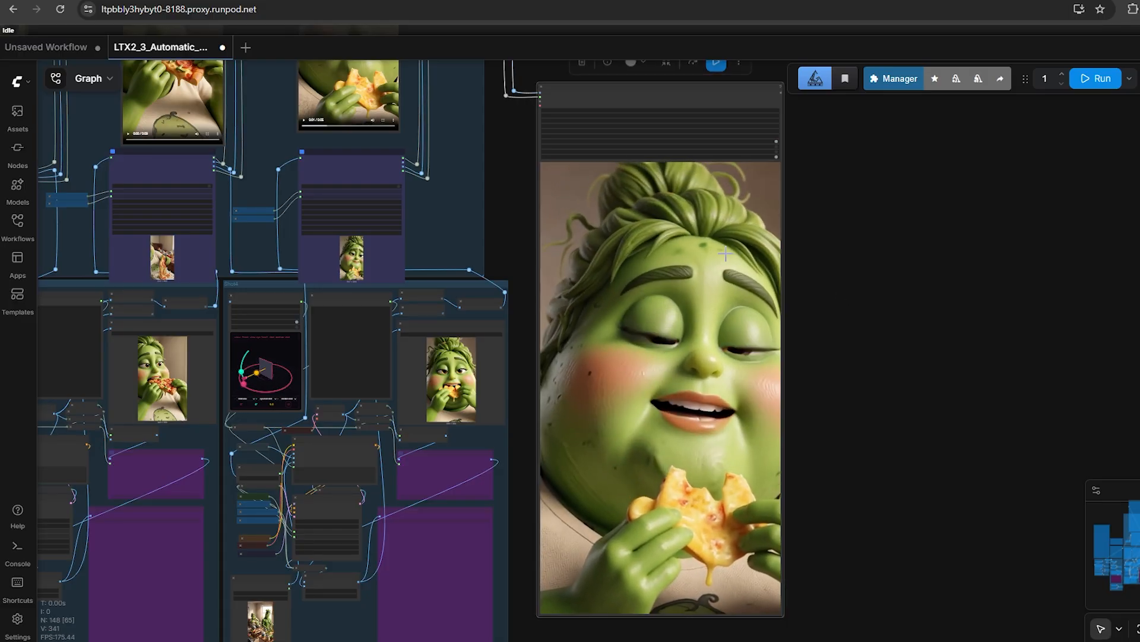
{"action": "right_click", "coordinate": [726, 253]}
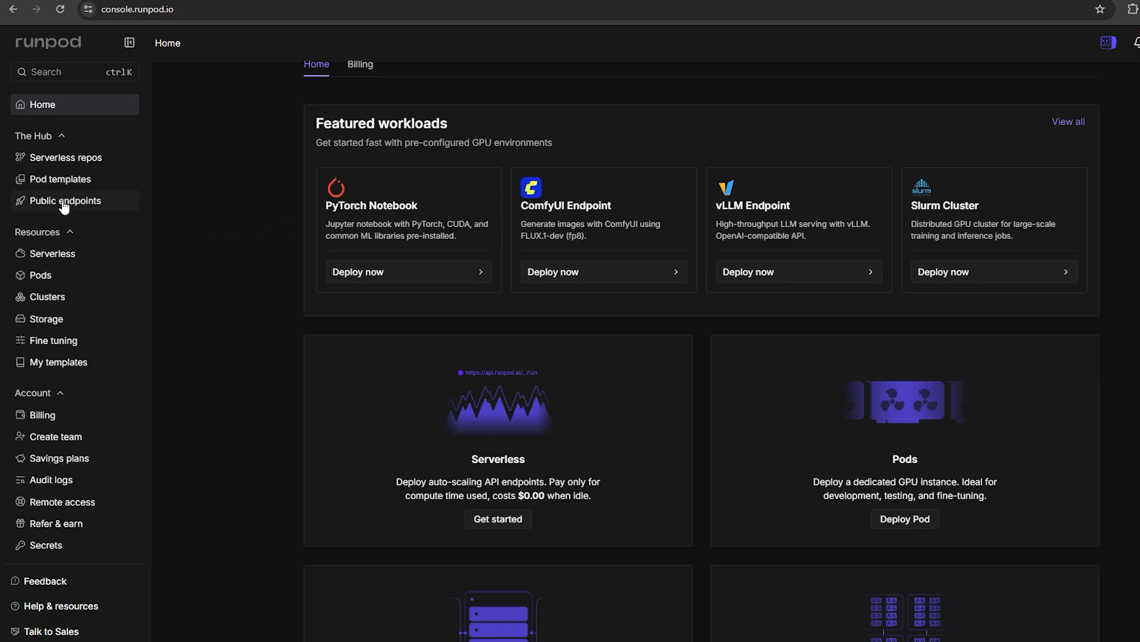
Step: In the Runpod console, prepare a custom $10 credit top-up with auto-pay disabled and close it without checking out
{"action": "scroll", "coordinate": [54, 199], "scroll_direction": "down", "scroll_amount": 1}
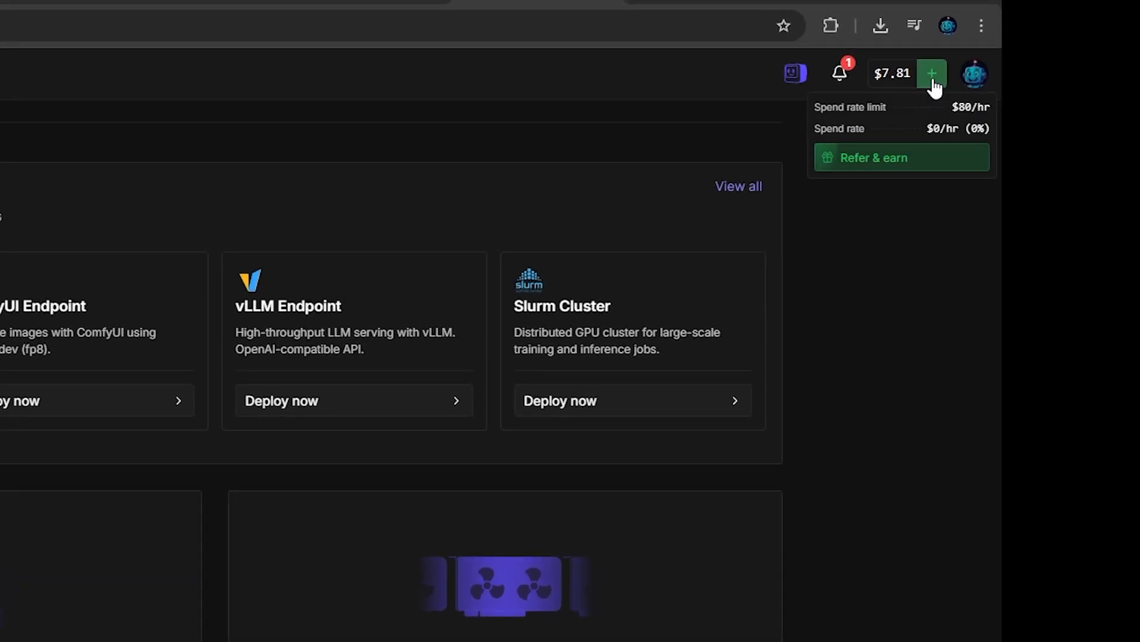
{"action": "left_click", "coordinate": [932, 73]}
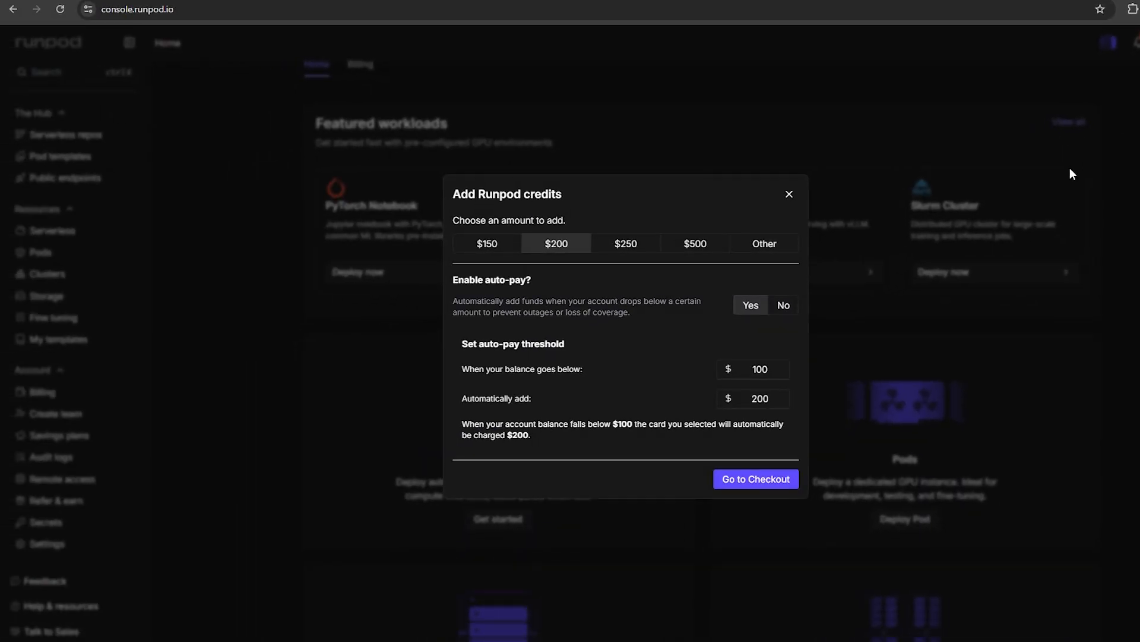
{"action": "left_click", "coordinate": [759, 243]}
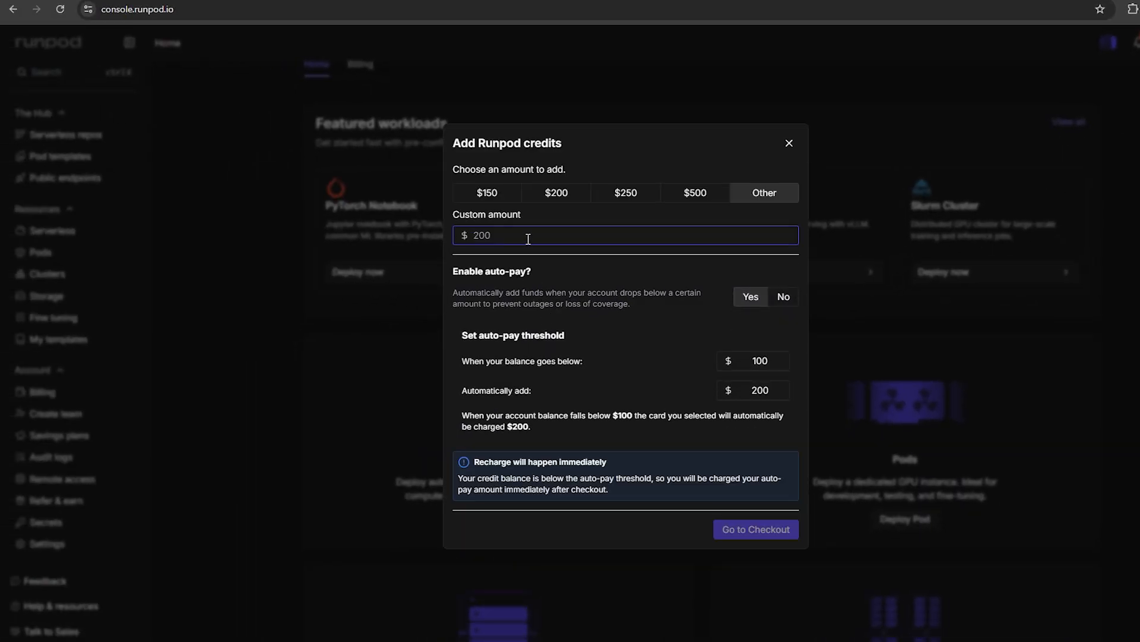
{"action": "type", "text": "10"}
{"action": "left_click", "coordinate": [784, 297]}
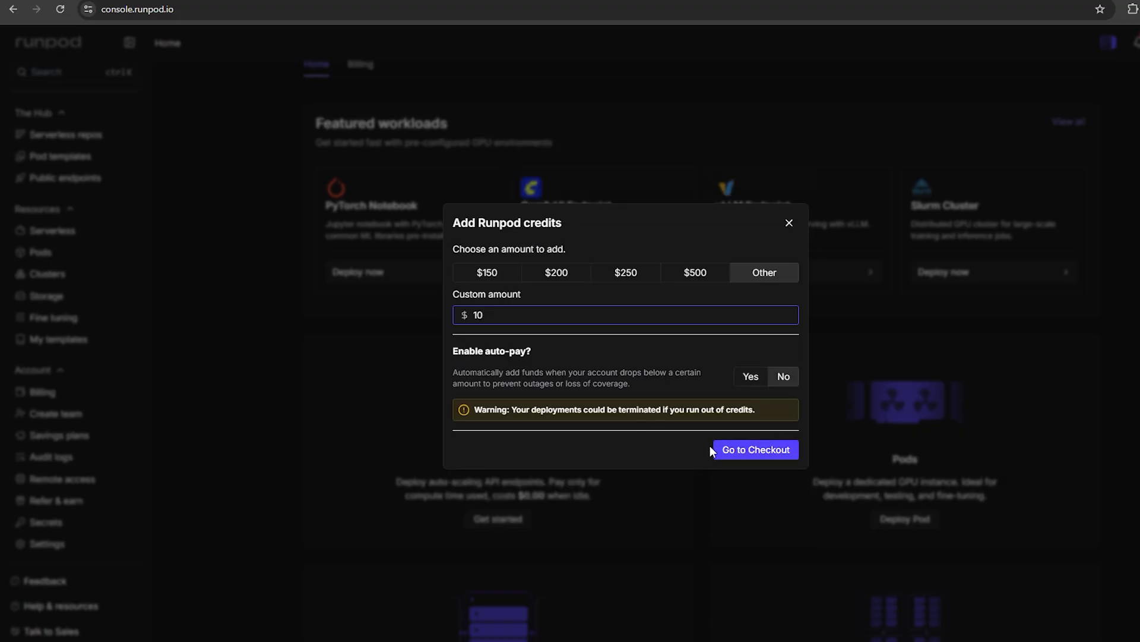
{"action": "left_click", "coordinate": [790, 223]}
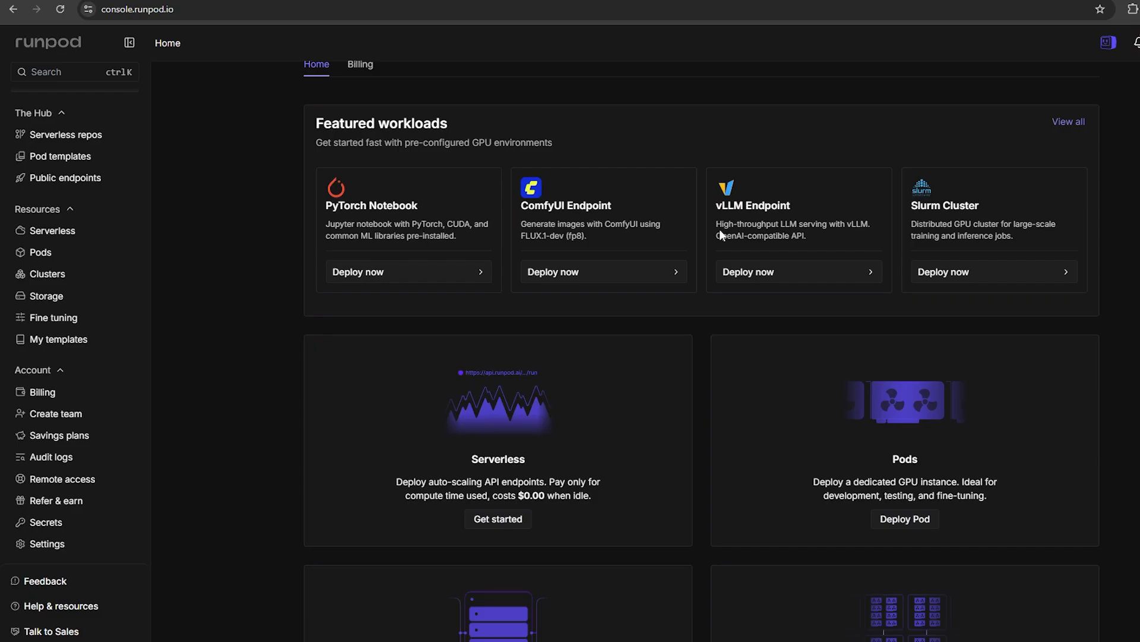
Step: Configure a new GPU pod with an RTX 5090 and the Modular AI Video Processing Pipeline template, reading the template's description
{"action": "left_click", "coordinate": [68, 254]}
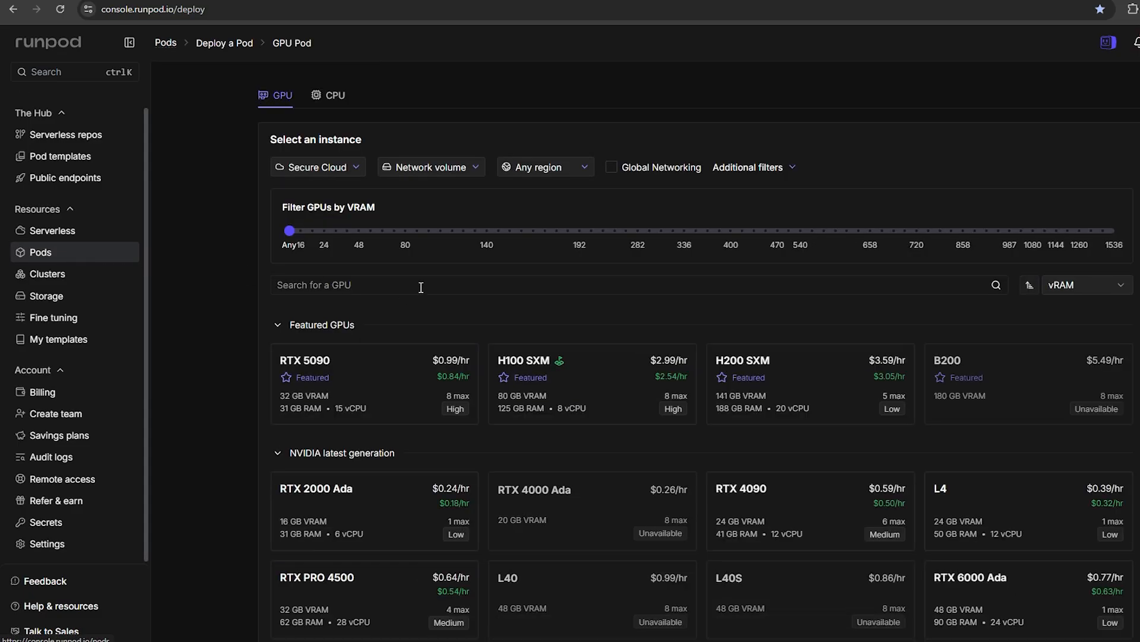
{"action": "left_click", "coordinate": [374, 374]}
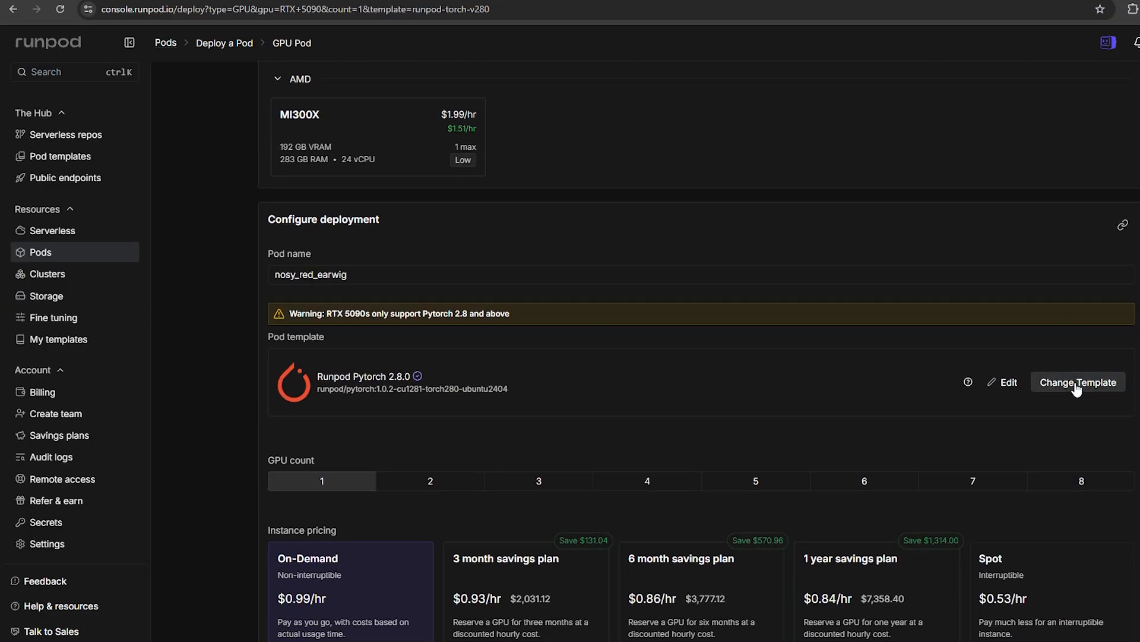
{"action": "left_click", "coordinate": [1077, 383]}
{"action": "scroll", "coordinate": [639, 339], "scroll_direction": "down", "scroll_amount": 3}
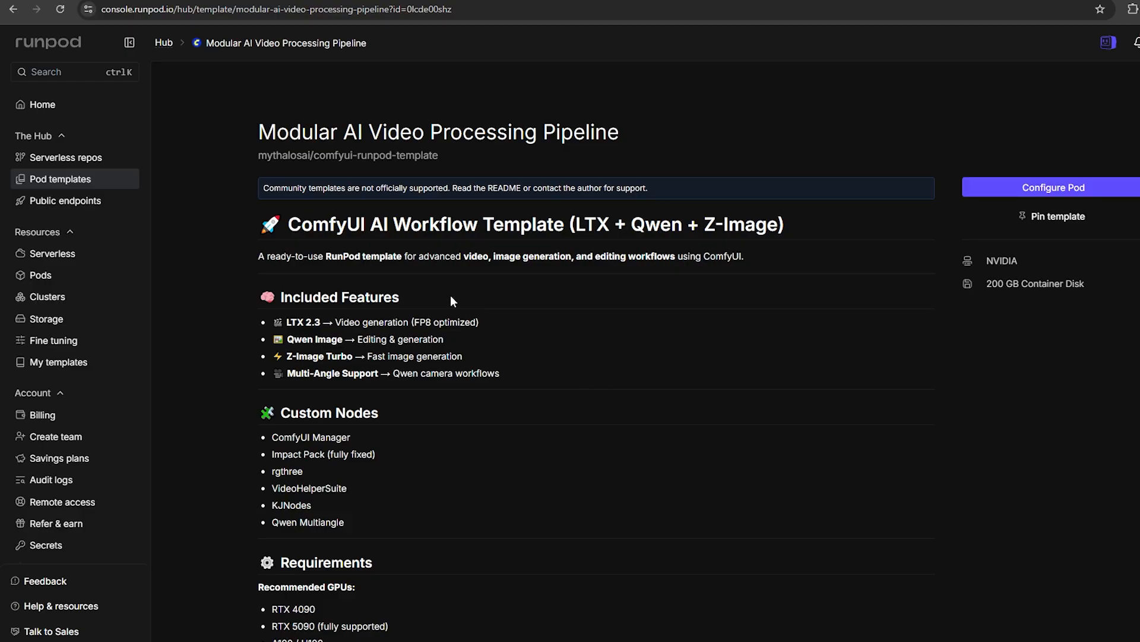
{"action": "scroll", "coordinate": [474, 283], "scroll_direction": "down", "scroll_amount": 5}
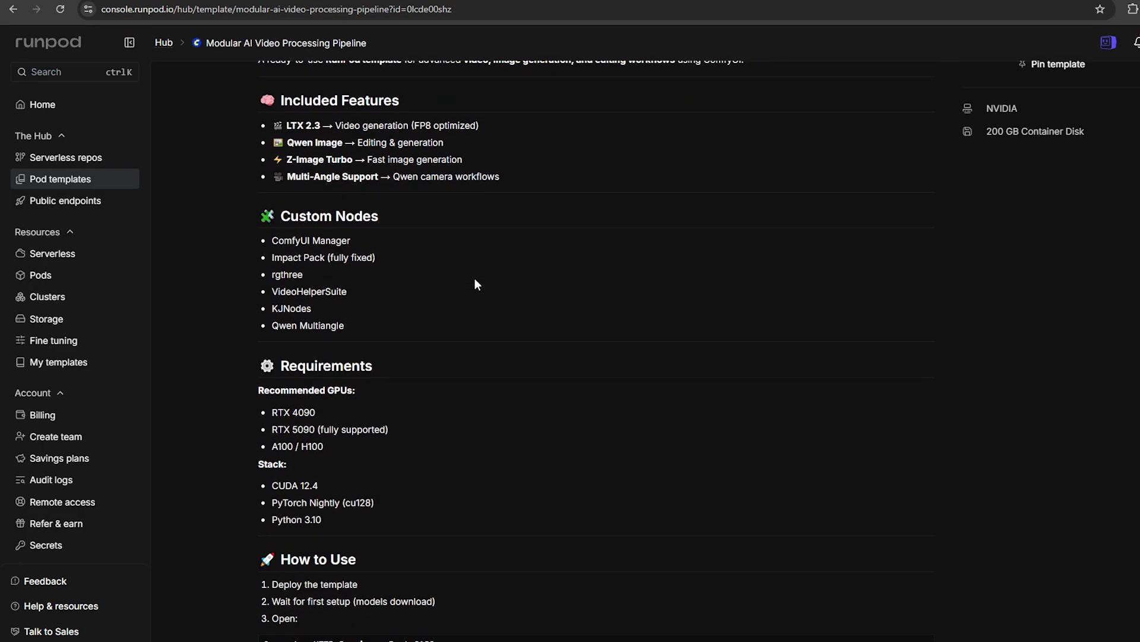
{"action": "scroll", "coordinate": [475, 284], "scroll_direction": "down", "scroll_amount": 8}
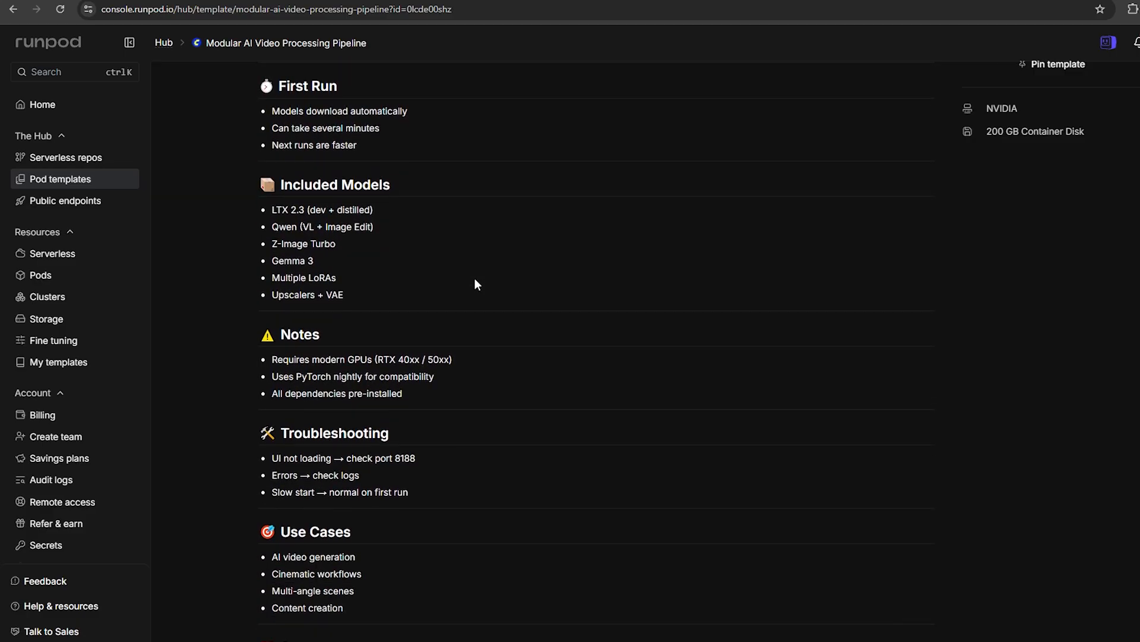
{"action": "scroll", "coordinate": [476, 283], "scroll_direction": "down", "scroll_amount": 1}
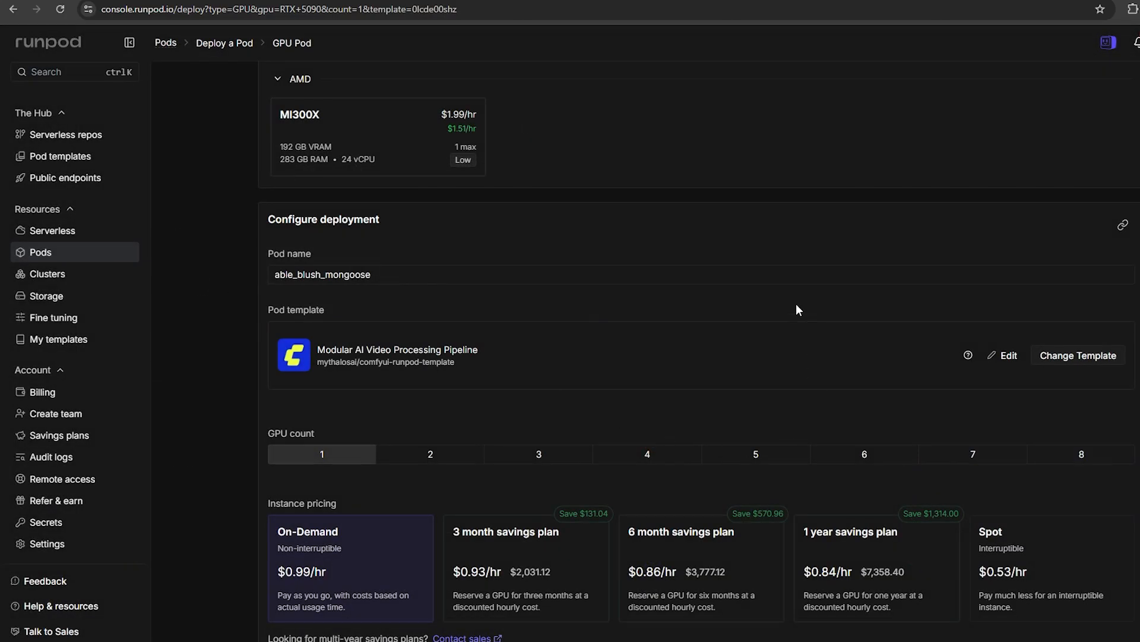
Step: Deploy the configured RTX 5090 pod with on-demand pricing and show its system logs
{"action": "scroll", "coordinate": [796, 310], "scroll_direction": "down", "scroll_amount": 7}
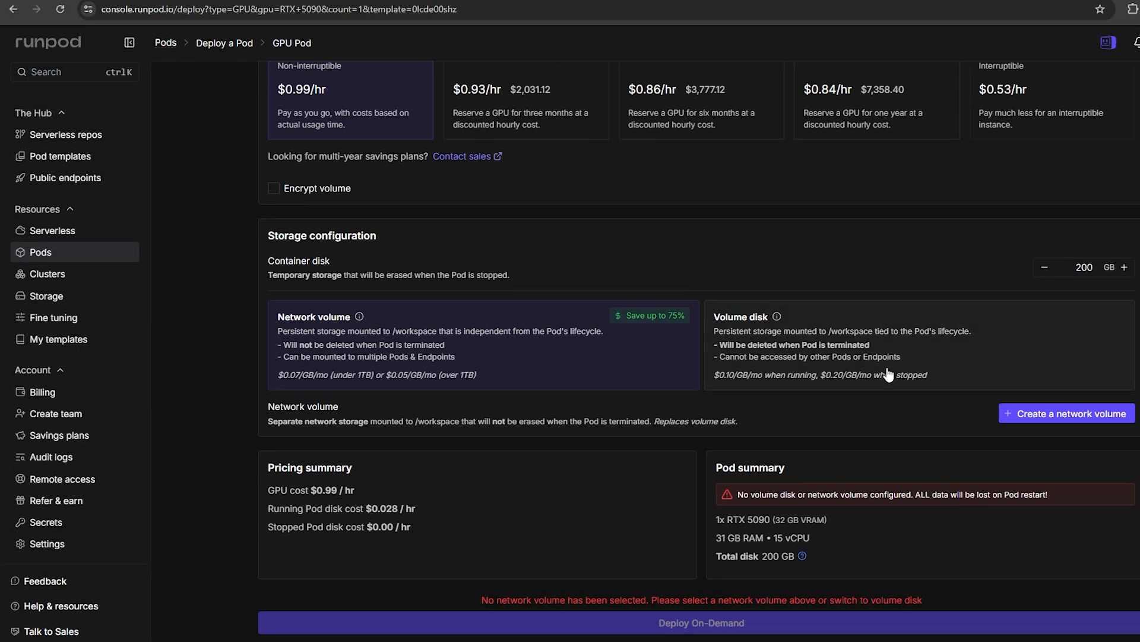
{"action": "left_click", "coordinate": [718, 620]}
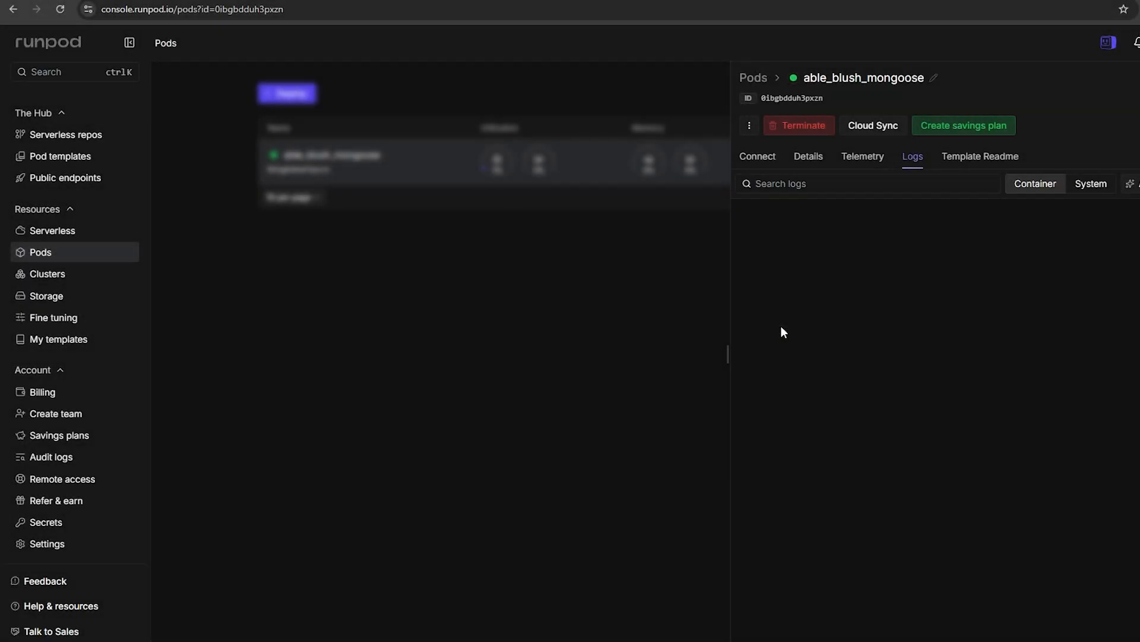
{"action": "left_click", "coordinate": [1095, 185]}
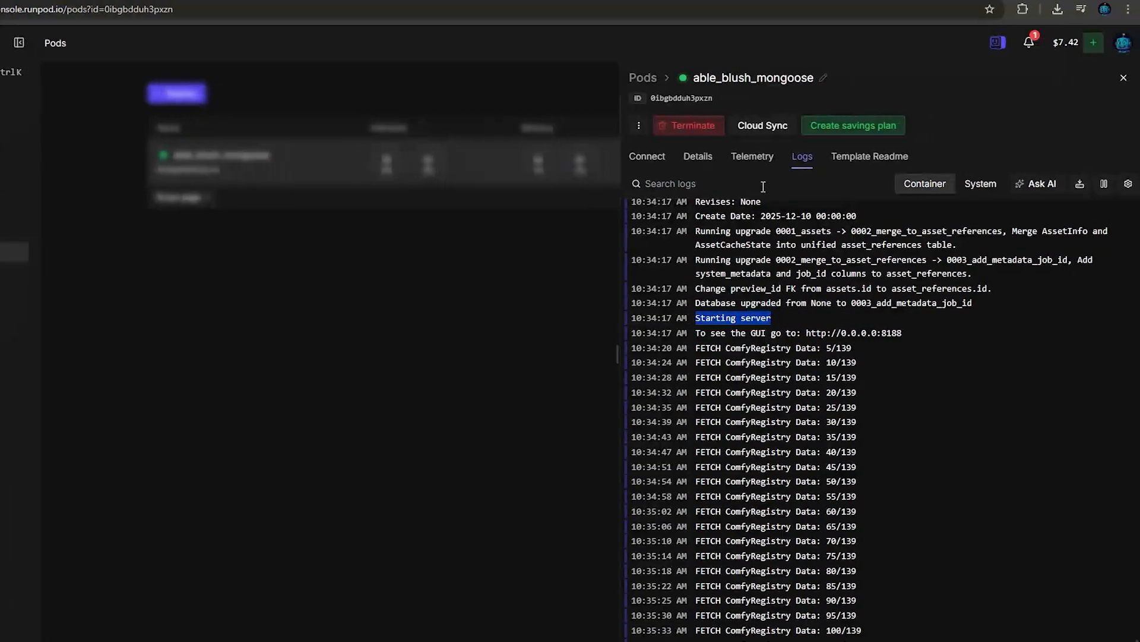
Step: Open the pod's ComfyUI HTTP service on port 8188 and view the cucumber workflow's shots
{"action": "left_click", "coordinate": [640, 158]}
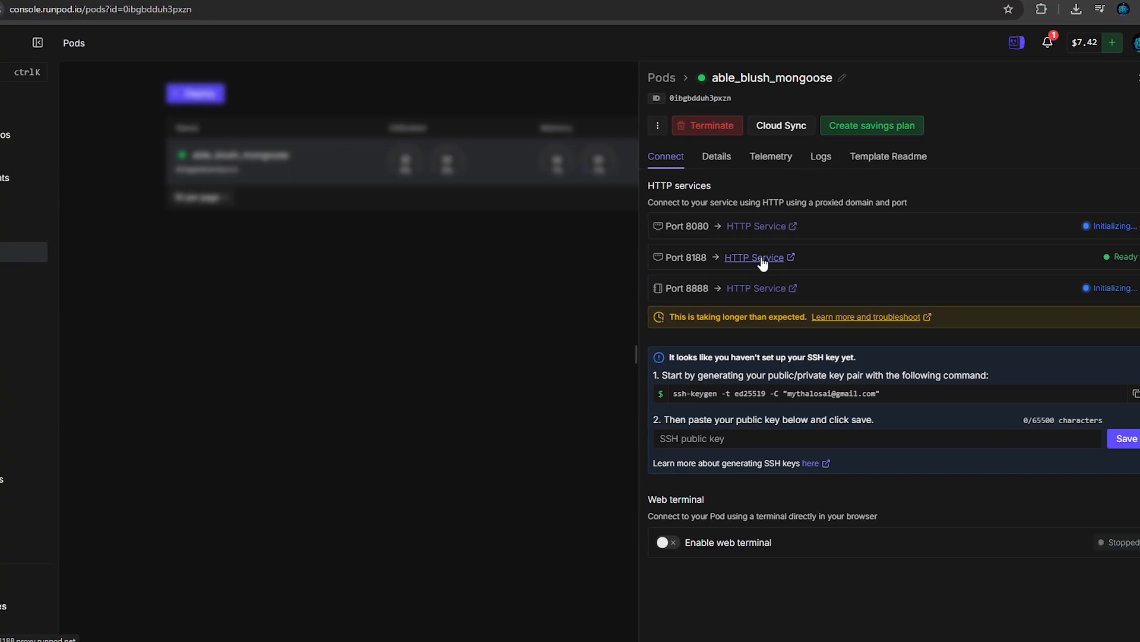
{"action": "left_click", "coordinate": [820, 260]}
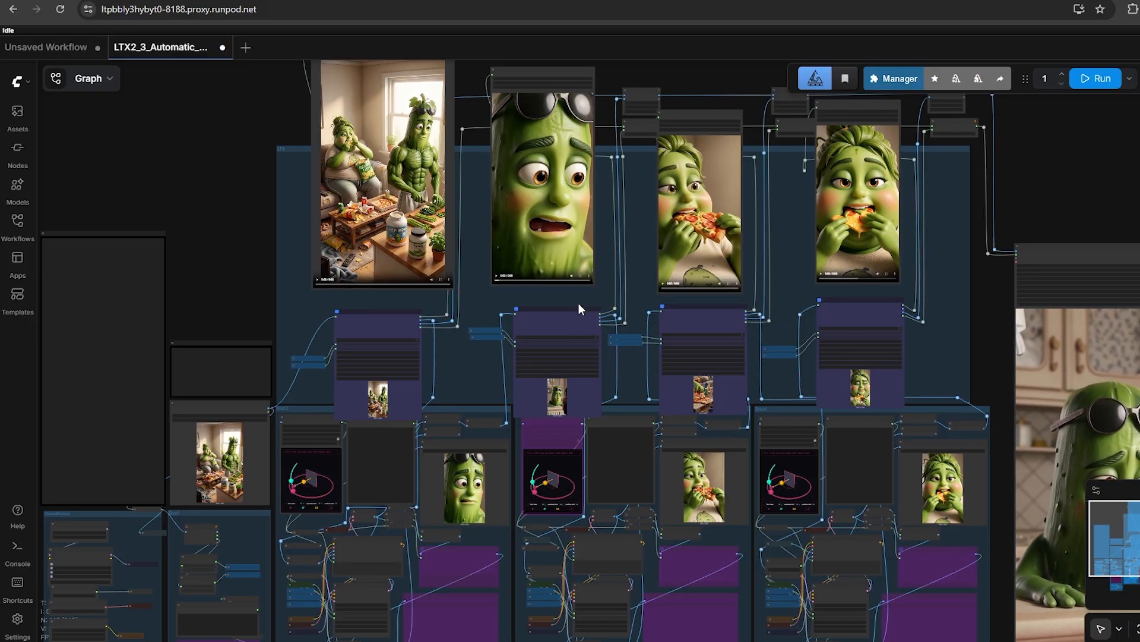
{"action": "scroll", "coordinate": [458, 297], "scroll_direction": "up", "scroll_amount": 5}
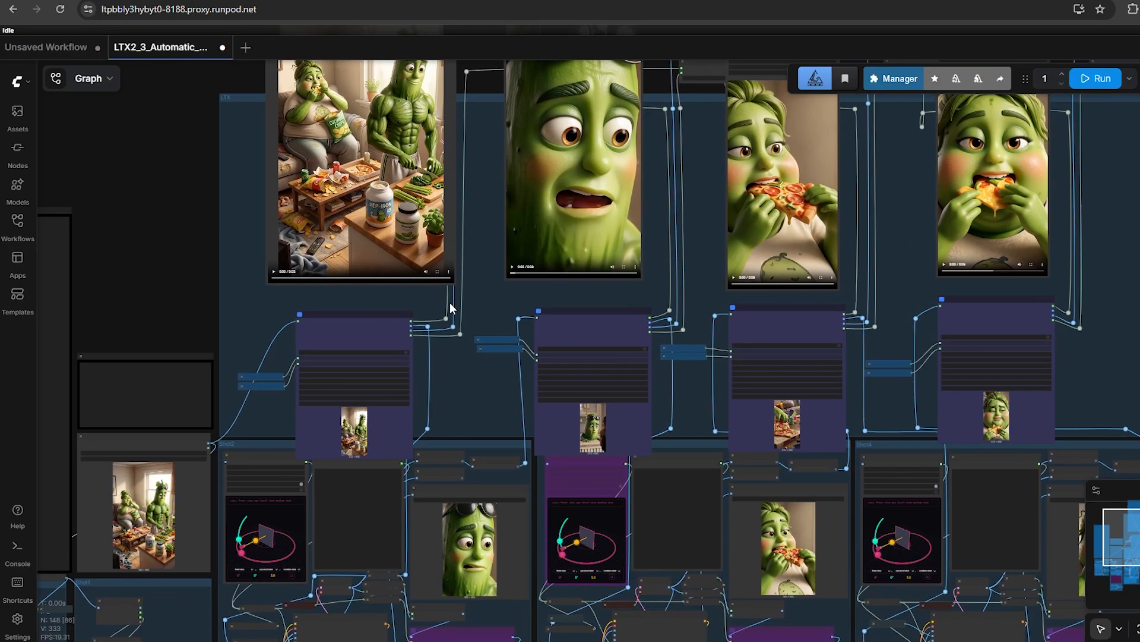
Step: Examine the generated shot videos and the prompt and settings of the first shot's Video Generation (LTX-2.3) node
{"action": "mouse_move", "coordinate": [422, 104]}
{"action": "left_mouse_down"}
{"action": "mouse_move", "coordinate": [240, 105]}
{"action": "mouse_move", "coordinate": [426, 112]}
{"action": "left_mouse_up"}
{"action": "mouse_move", "coordinate": [662, 152]}
{"action": "left_mouse_down"}
{"action": "mouse_move", "coordinate": [651, 203]}
{"action": "mouse_move", "coordinate": [741, 213]}
{"action": "mouse_move", "coordinate": [658, 196]}
{"action": "mouse_move", "coordinate": [658, 166]}
{"action": "left_mouse_up"}
{"action": "left_click_drag", "start_coordinate": [849, 202], "coordinate": [865, 205]}
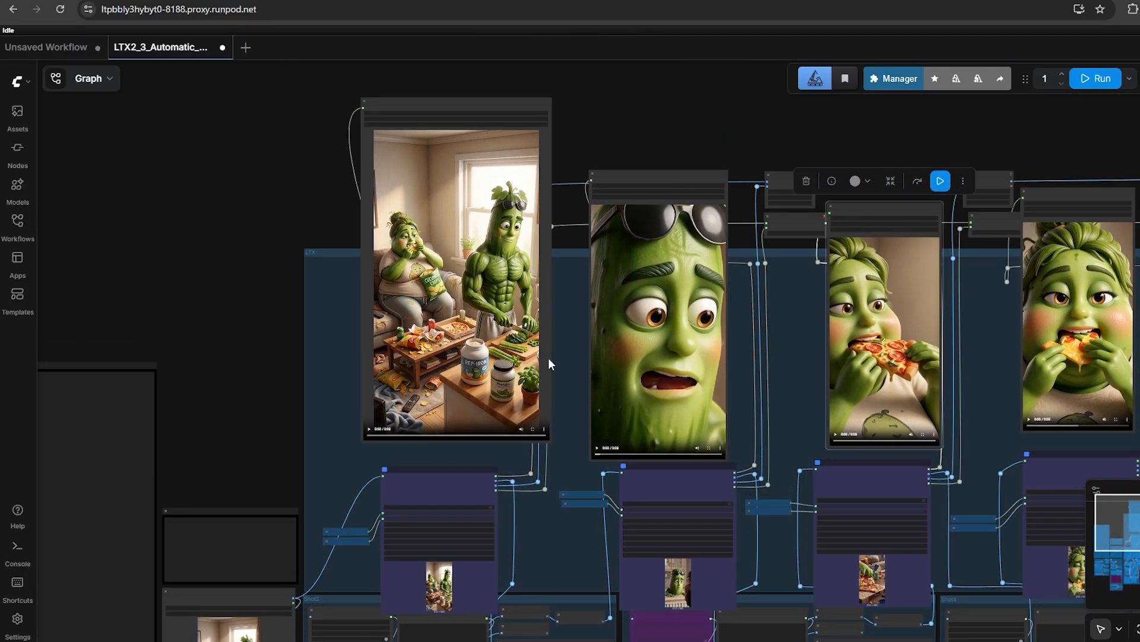
{"action": "scroll", "coordinate": [506, 469], "scroll_direction": "up", "scroll_amount": 10}
{"action": "scroll", "coordinate": [514, 386], "scroll_direction": "up", "scroll_amount": 6}
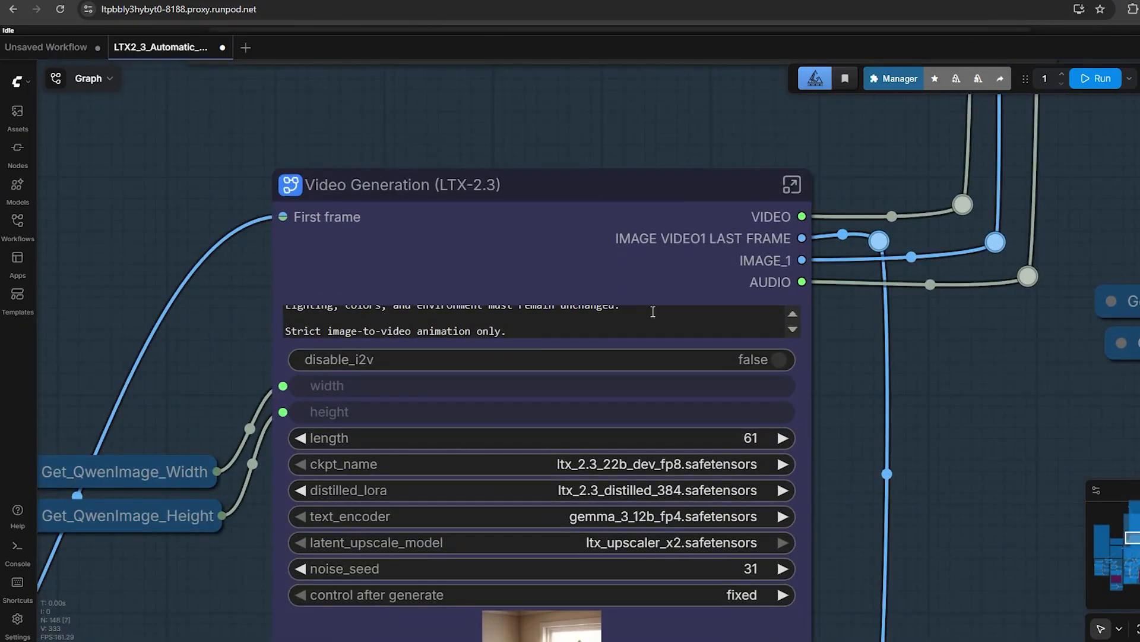
{"action": "left_click", "coordinate": [560, 318]}
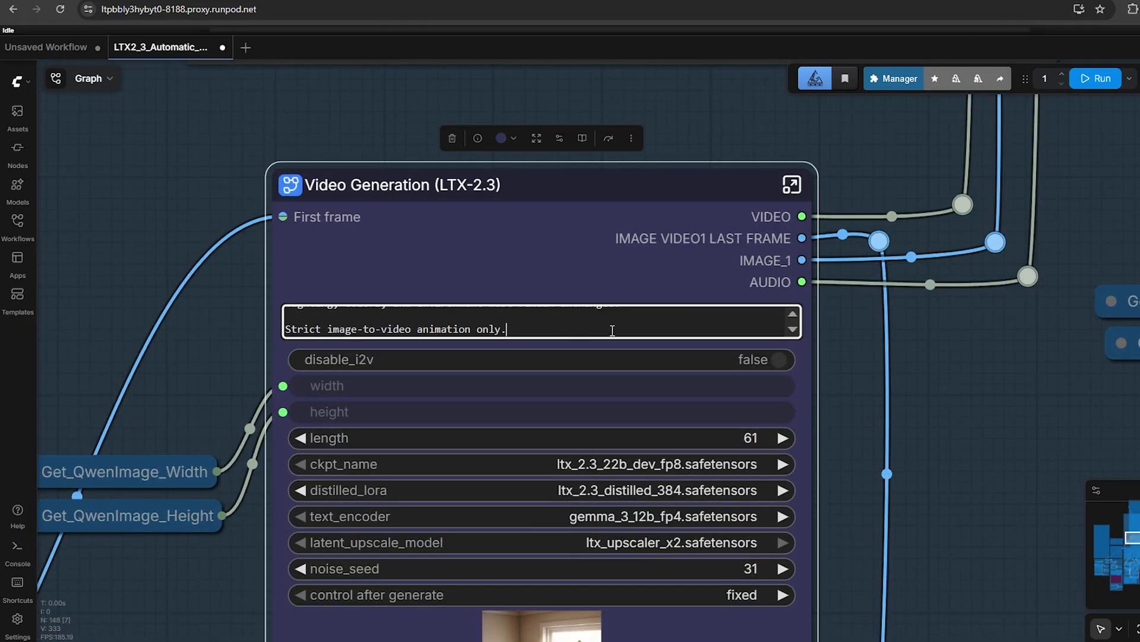
{"action": "scroll", "coordinate": [563, 267], "scroll_direction": "down", "scroll_amount": 5}
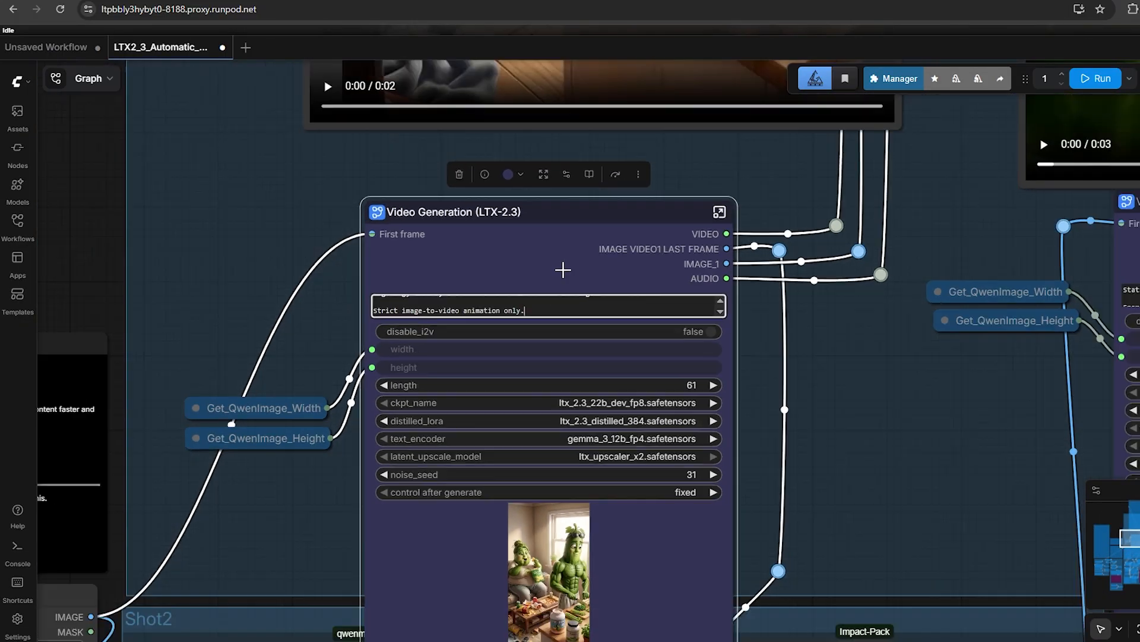
{"action": "left_click", "coordinate": [833, 327]}
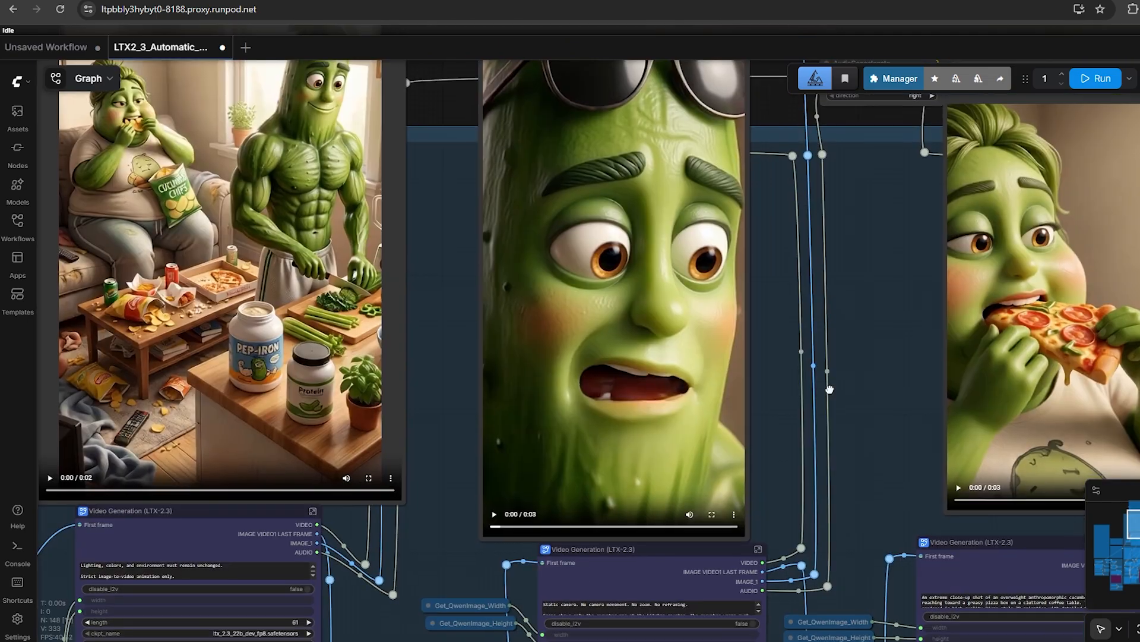
{"action": "left_click_drag", "start_coordinate": [830, 390], "coordinate": [813, 441]}
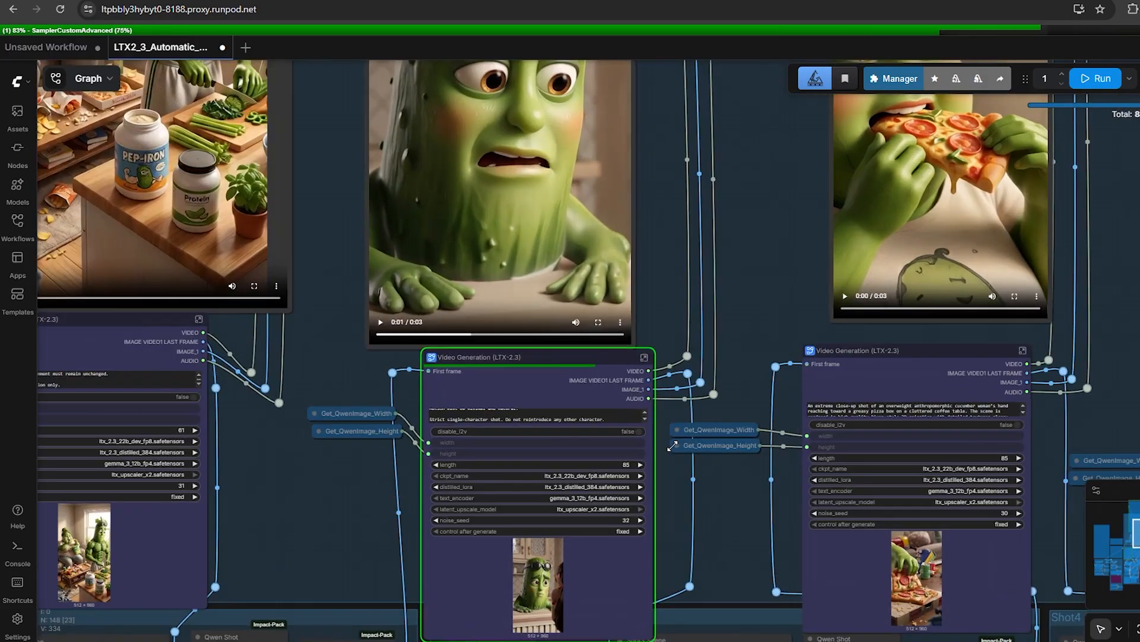
Step: Set the third shot's Video Generation (LTX-2.3) node to length 86 and noise seed 31, and run the workflow
{"action": "left_click_drag", "start_coordinate": [364, 361], "coordinate": [534, 385]}
{"action": "scroll", "coordinate": [470, 401], "scroll_direction": "down", "scroll_amount": 2}
{"action": "left_click_drag", "start_coordinate": [772, 362], "coordinate": [713, 462]}
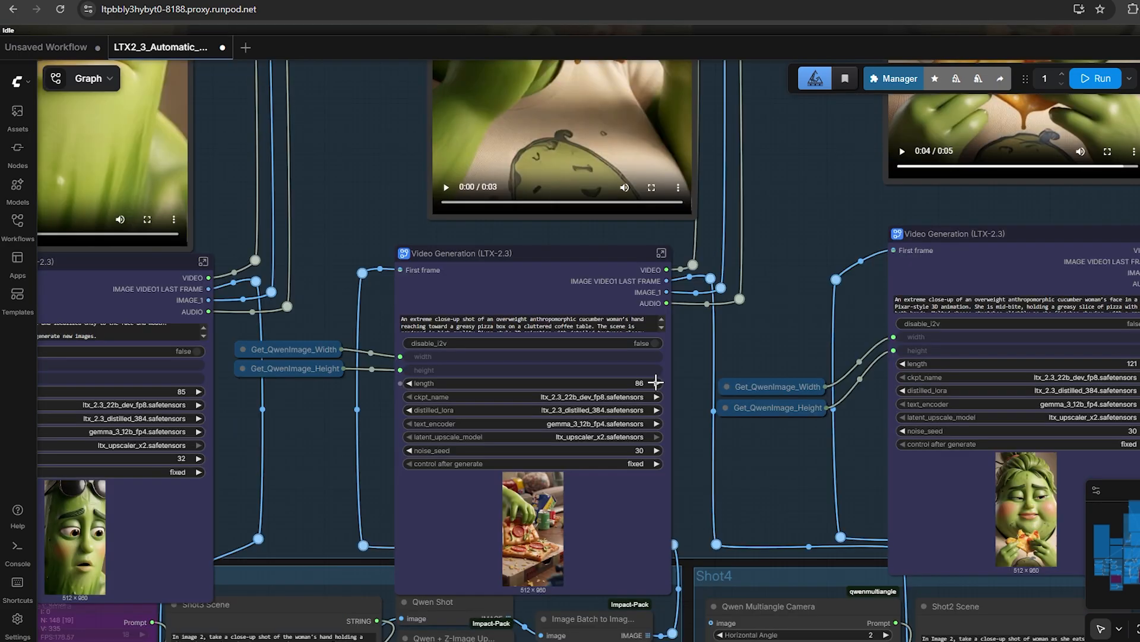
{"action": "scroll", "coordinate": [646, 409], "scroll_direction": "up", "scroll_amount": 4}
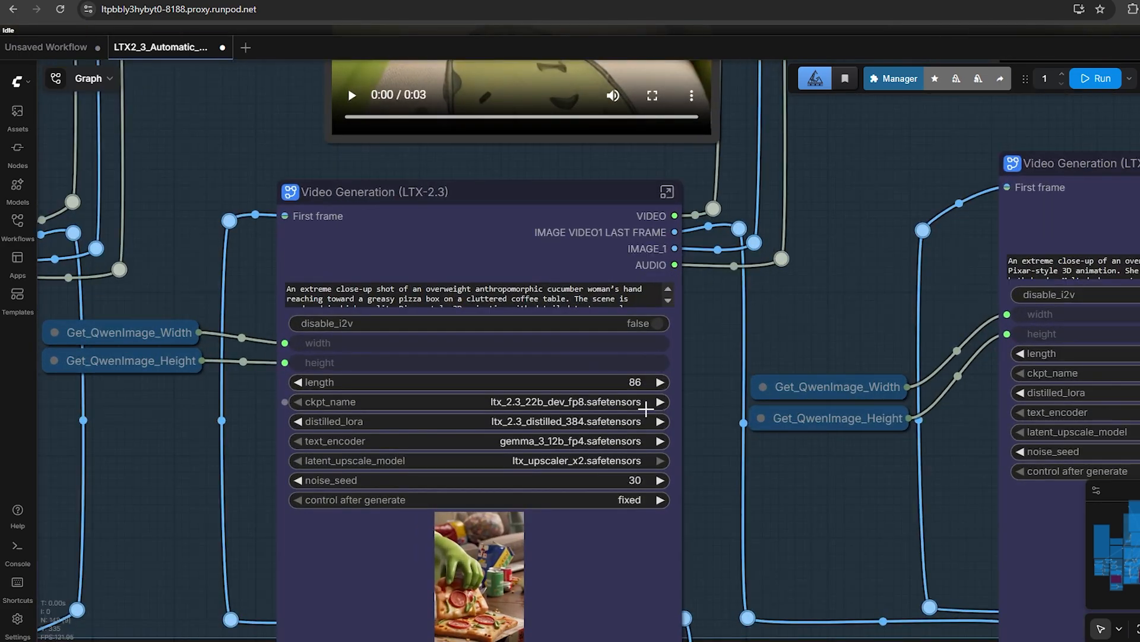
{"action": "scroll", "coordinate": [659, 480], "scroll_direction": "down", "scroll_amount": 8}
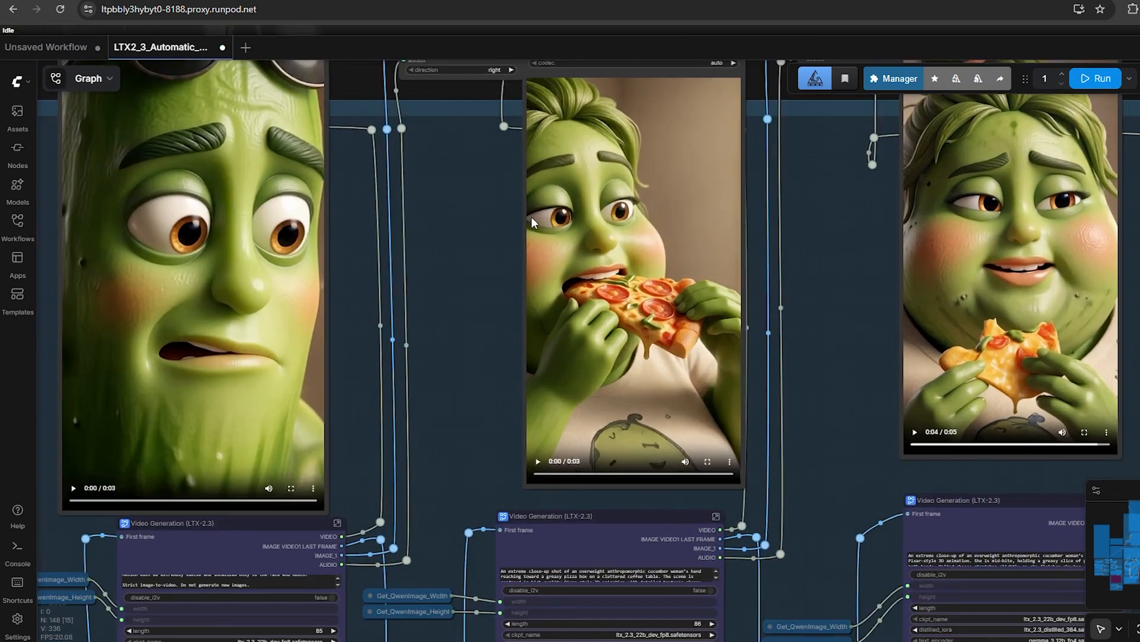
{"action": "scroll", "coordinate": [531, 216], "scroll_direction": "down", "scroll_amount": 6}
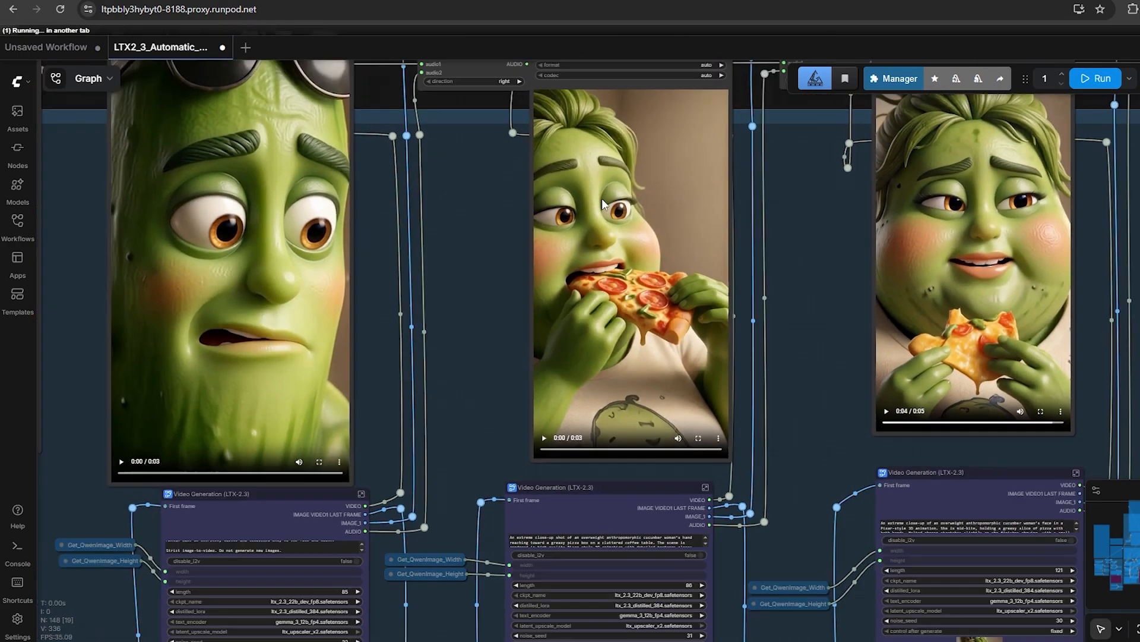
Step: View the final combined cucumber video and bring up its node options
{"action": "scroll", "coordinate": [659, 354], "scroll_direction": "up", "scroll_amount": 2}
{"action": "scroll", "coordinate": [659, 355], "scroll_direction": "up", "scroll_amount": 4}
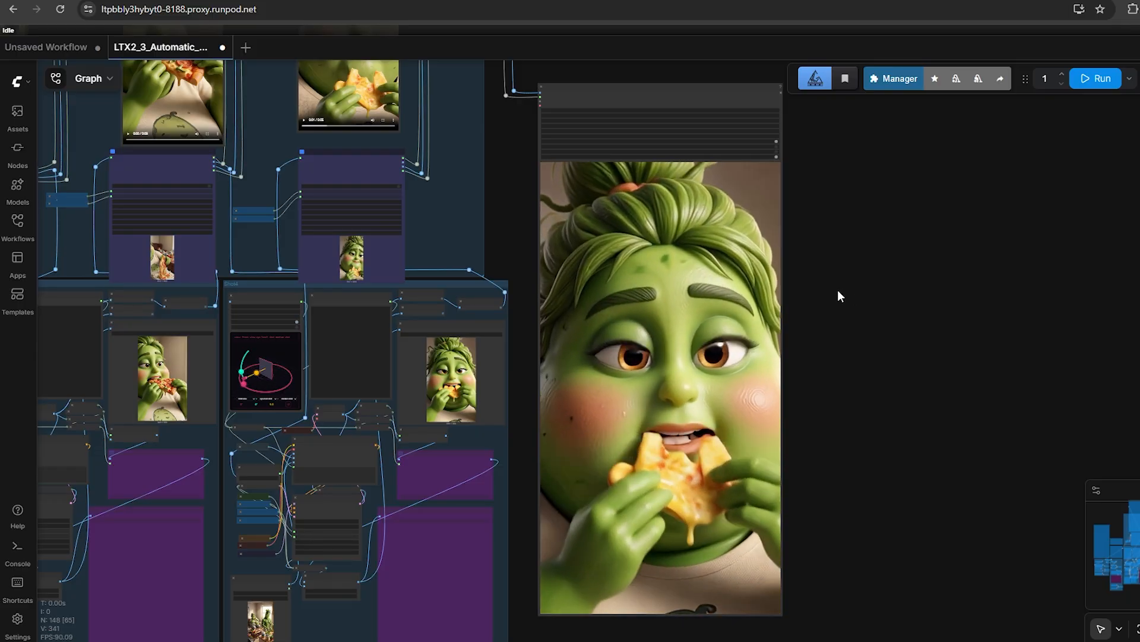
{"action": "right_click", "coordinate": [726, 254]}
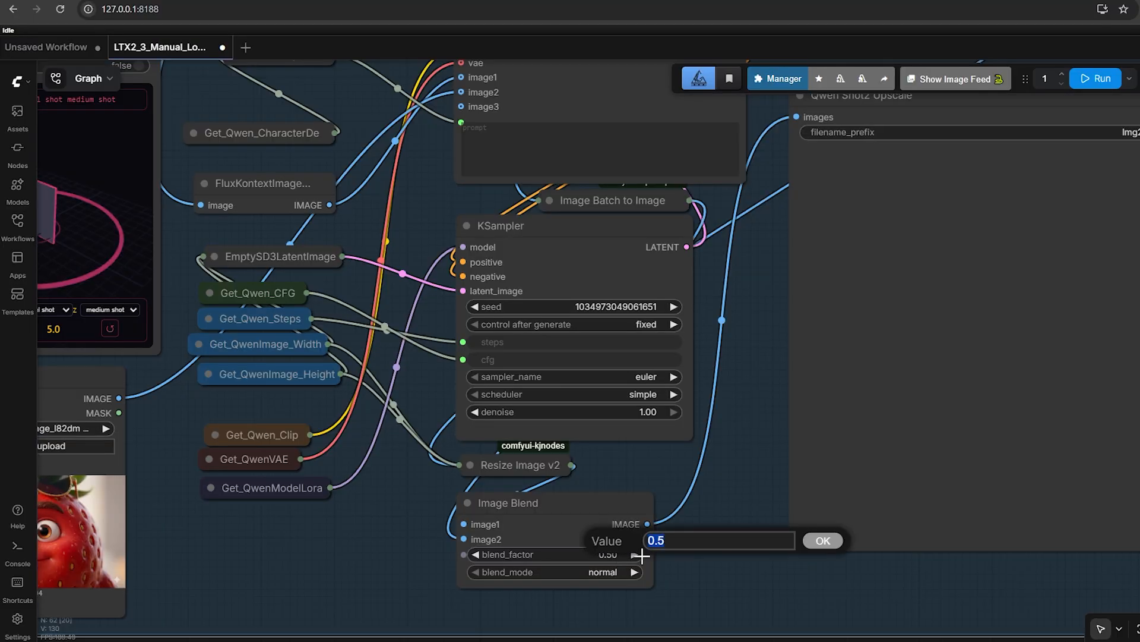
Step: In the local manual LTX 2.3 workflow, set the Image Blend node's blend_factor to 0.75
{"action": "type", "text": "5"}
{"action": "key", "text": "Return"}
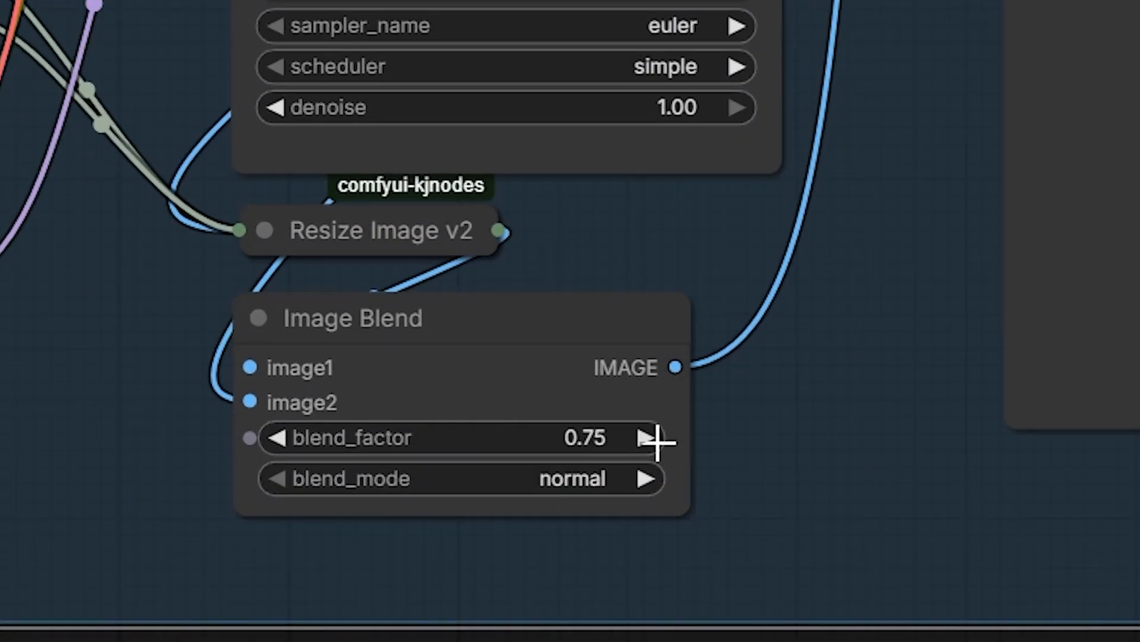